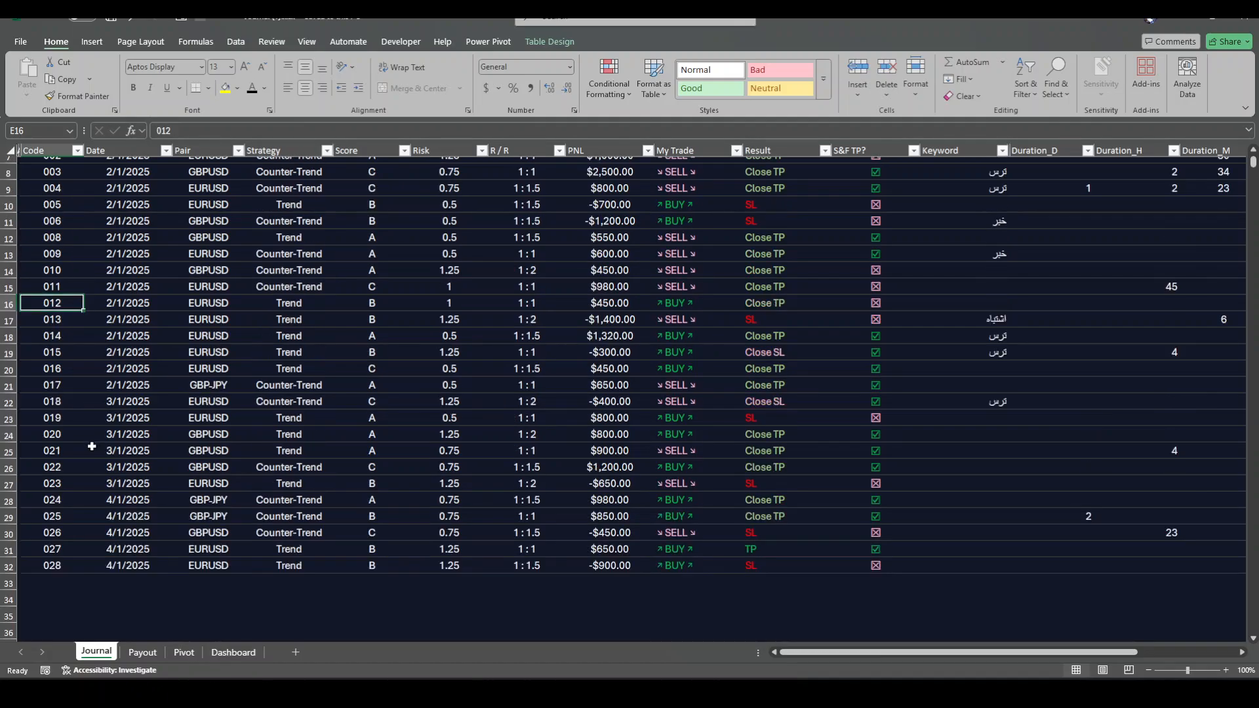
{"action": "left_click", "coordinate": [120, 483]}
{"action": "left_click", "coordinate": [141, 579]}
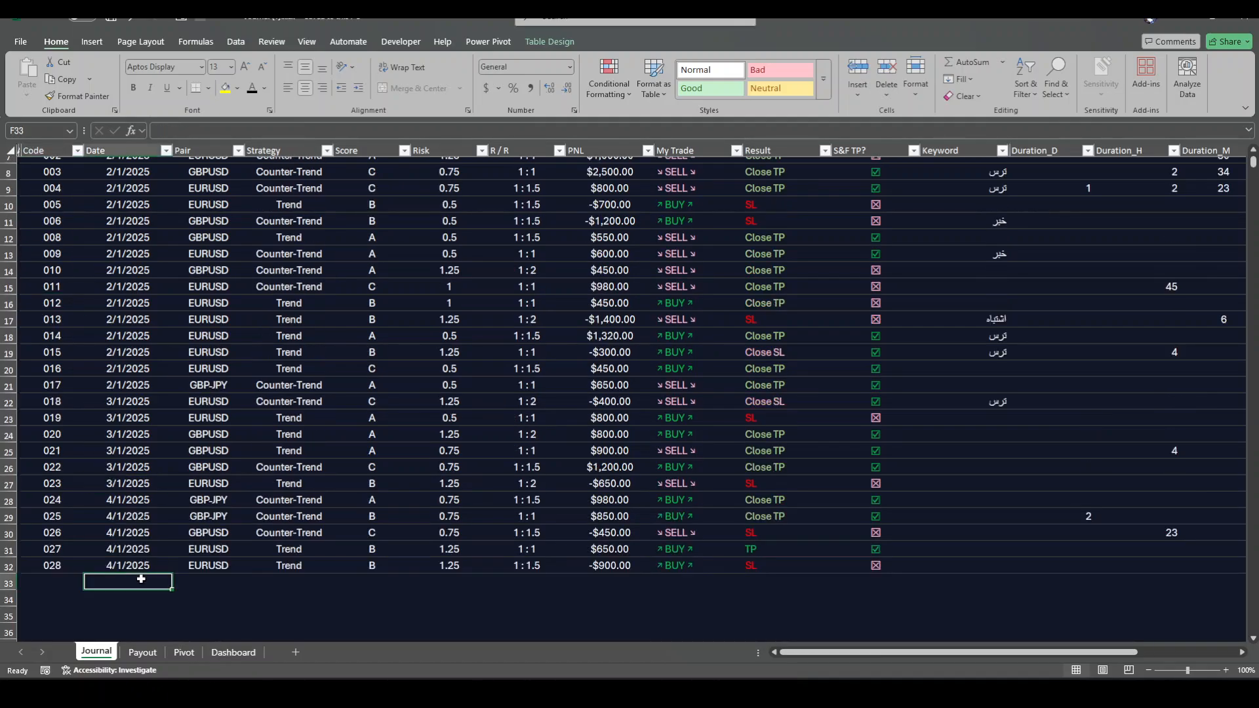
{"action": "left_click", "coordinate": [128, 545]}
{"action": "left_click", "coordinate": [128, 578]}
{"action": "scroll", "coordinate": [239, 403], "scroll_direction": "up", "scroll_amount": 2}
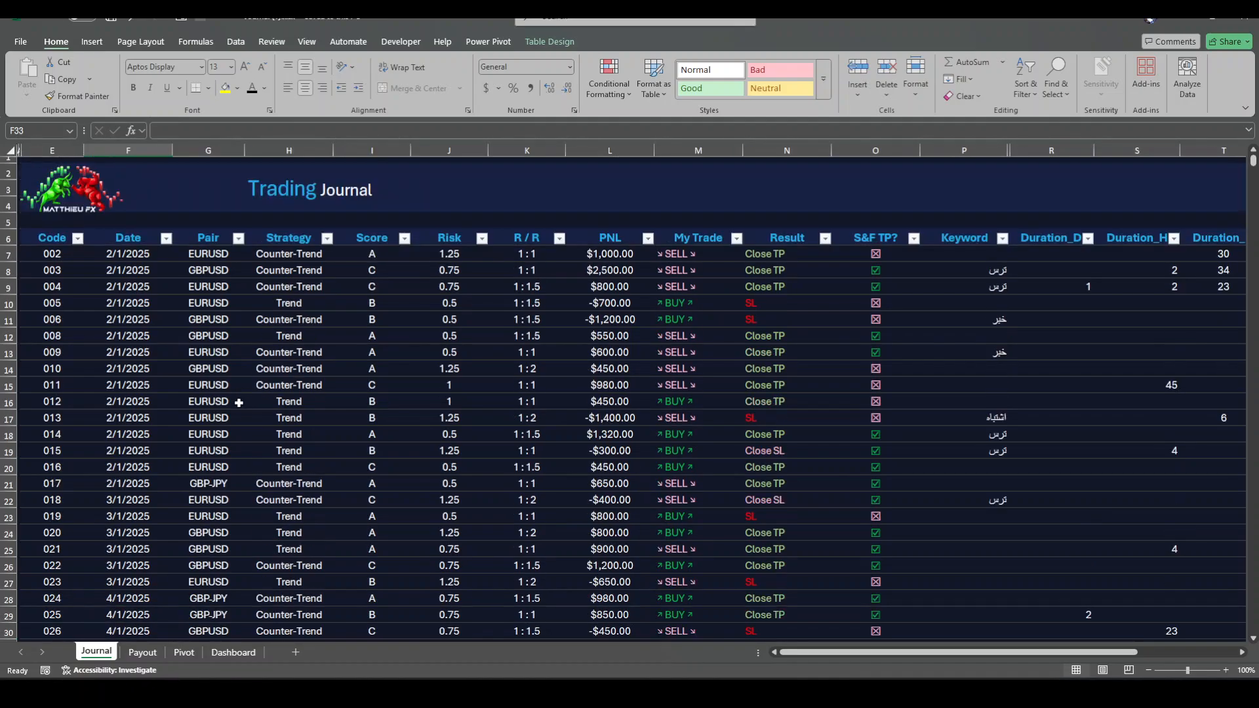
{"action": "scroll", "coordinate": [239, 403], "scroll_direction": "down", "scroll_amount": 5}
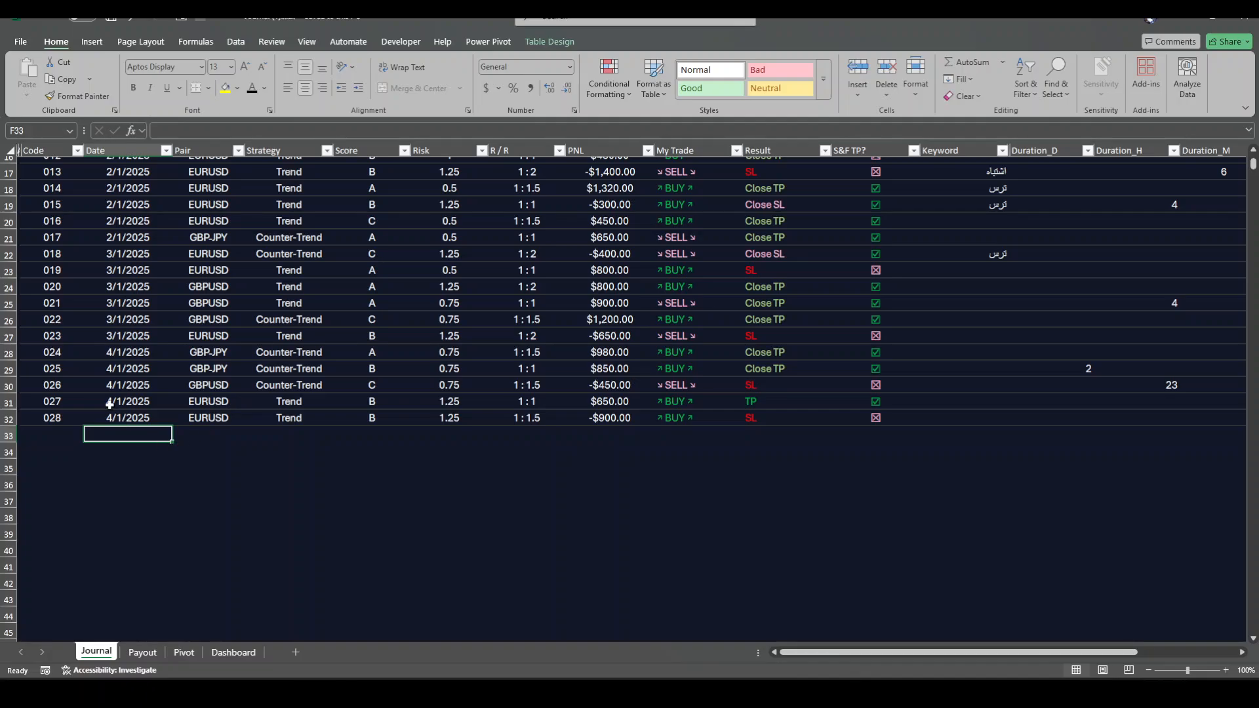
{"action": "left_click_drag", "start_coordinate": [122, 358], "coordinate": [128, 417]}
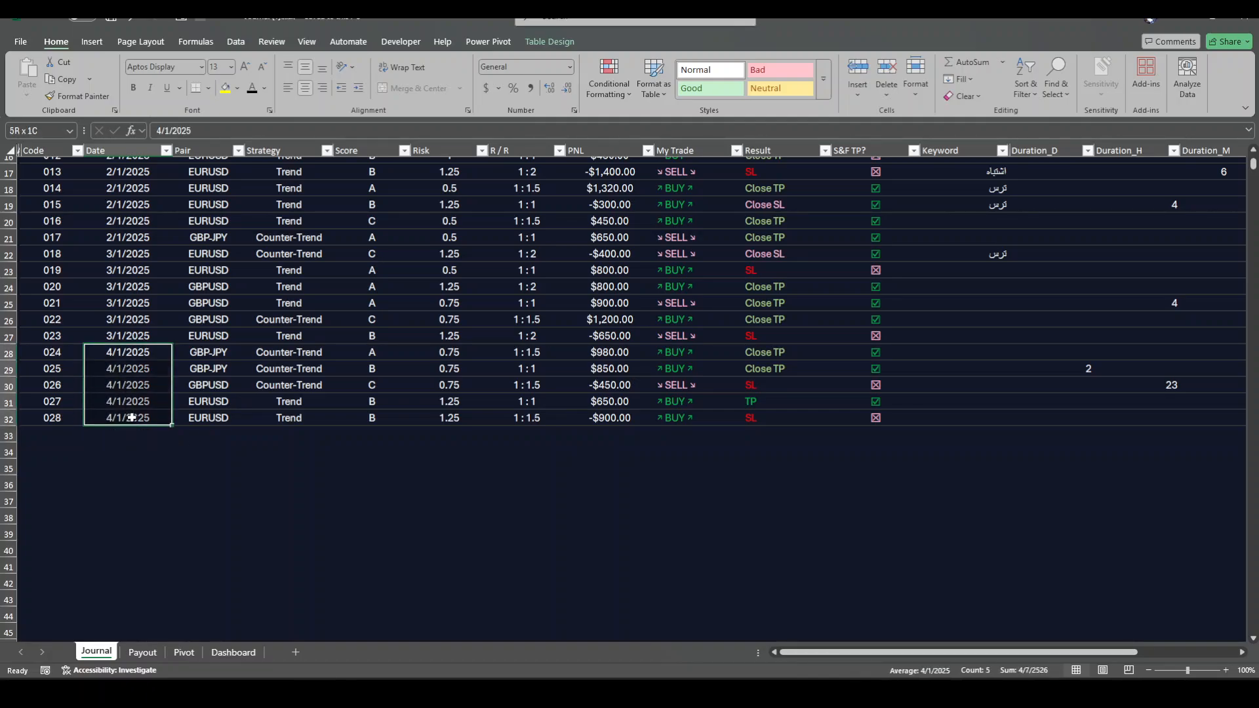
{"action": "left_click", "coordinate": [134, 483]}
Enter the date 4/1/2025 in the first empty row below trade 028 (cell F33)
{"action": "left_click", "coordinate": [128, 434]}
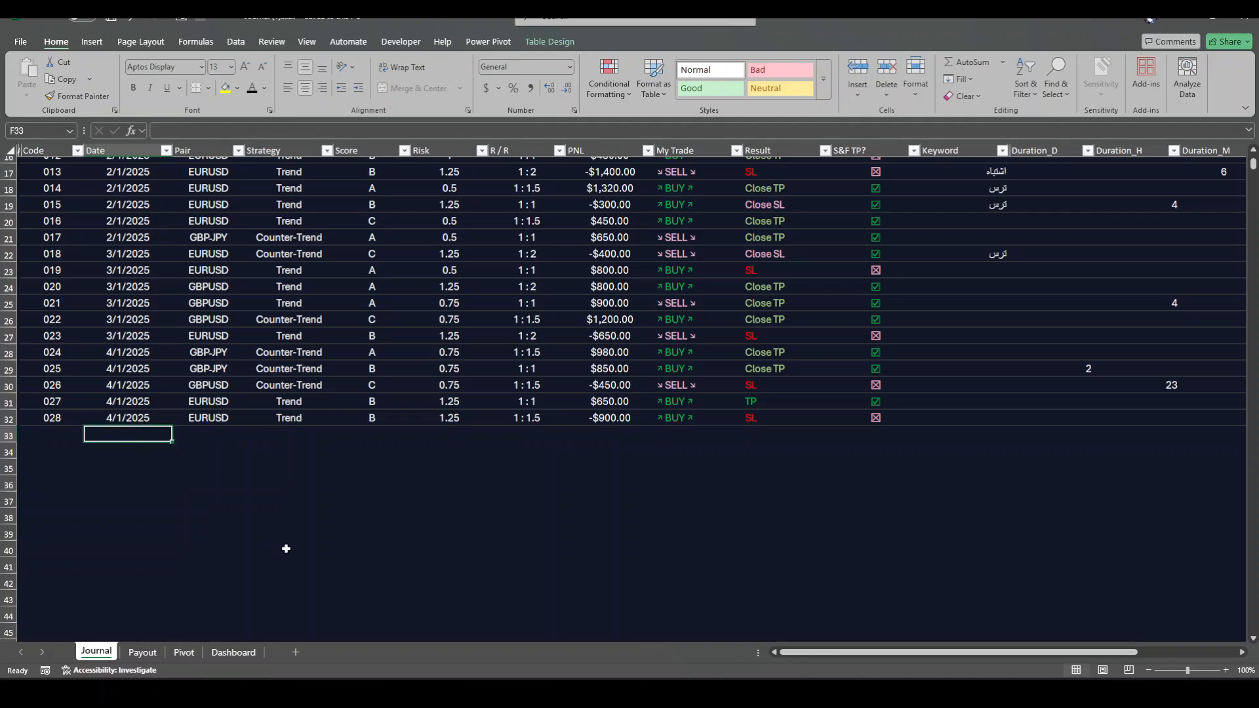
{"action": "type", "text": "4"}
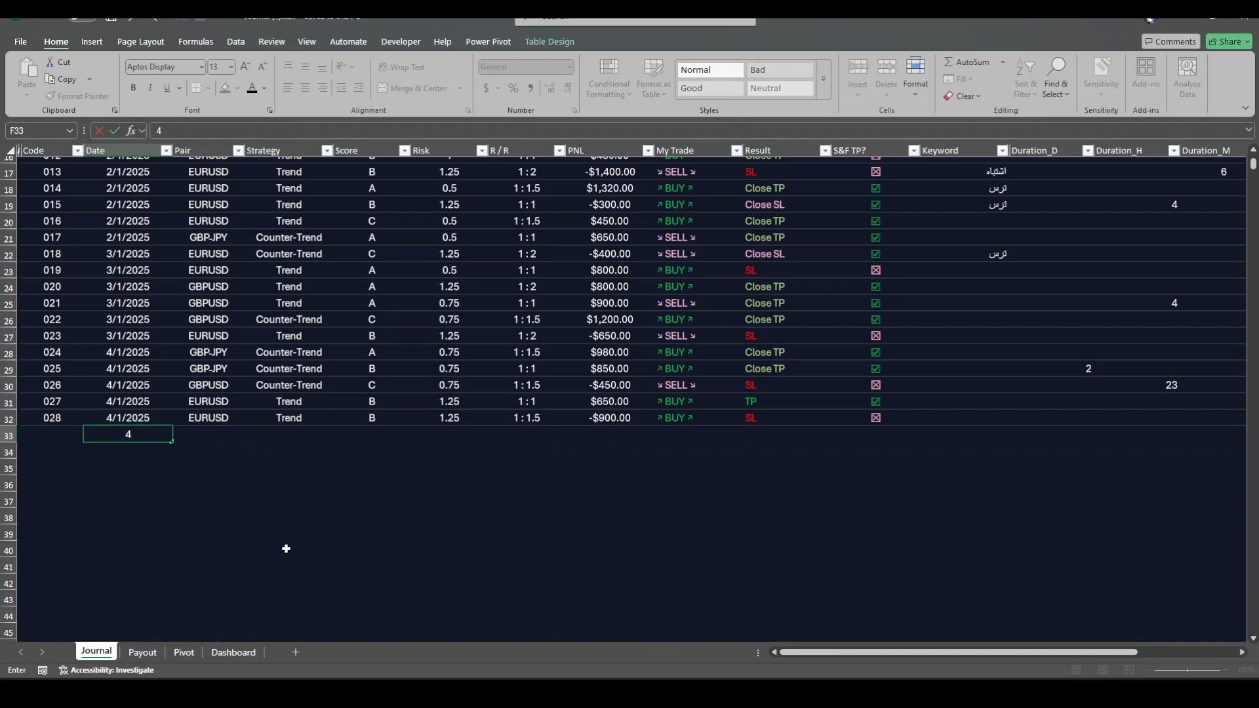
{"action": "type", "text": "/1/2025"}
{"action": "key", "text": "ctrl+Return"}
{"action": "key", "text": "Down"}
{"action": "key", "text": "Down"}
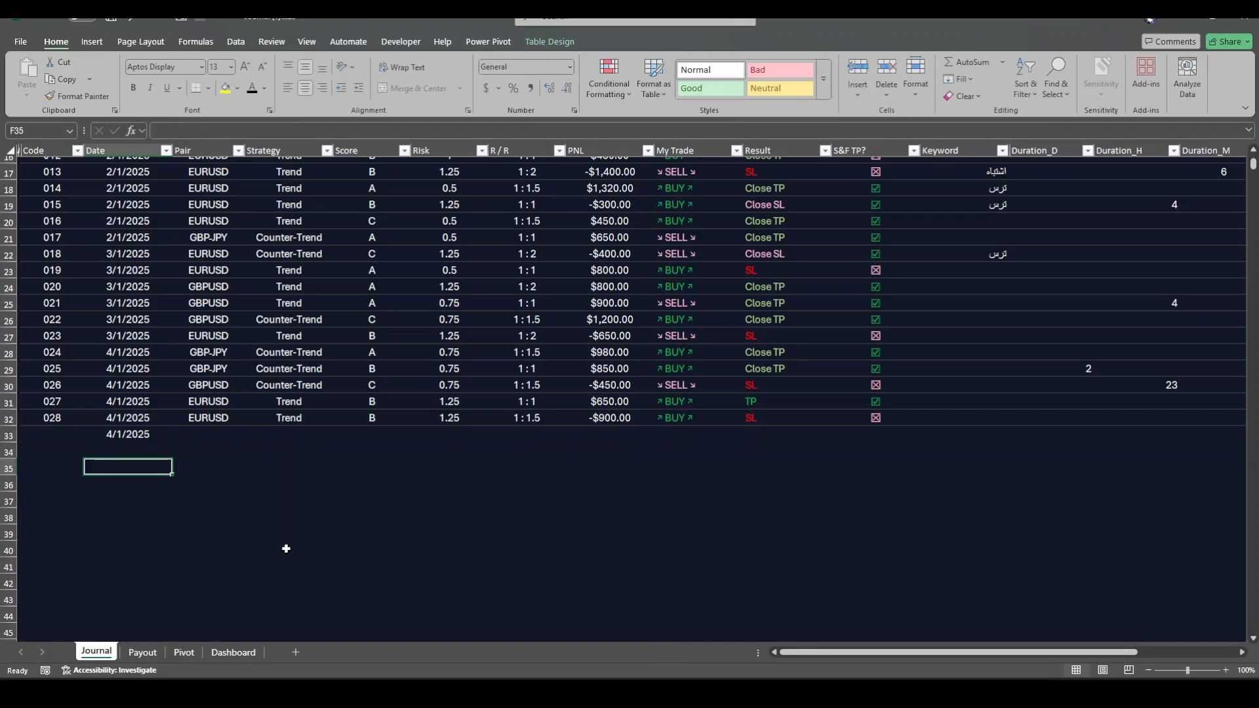
Enter 029 as the trade code of the new row in cell E33
{"action": "left_click", "coordinate": [209, 455]}
{"action": "left_click", "coordinate": [80, 434]}
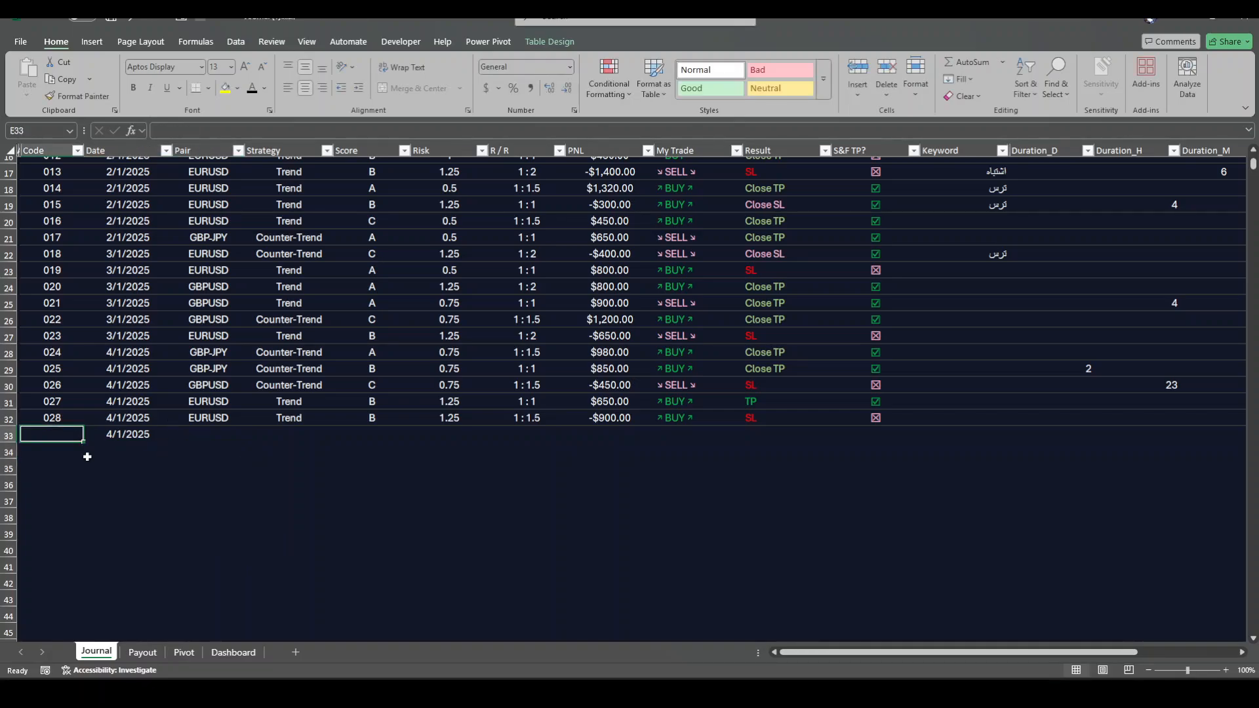
{"action": "type", "text": "029"}
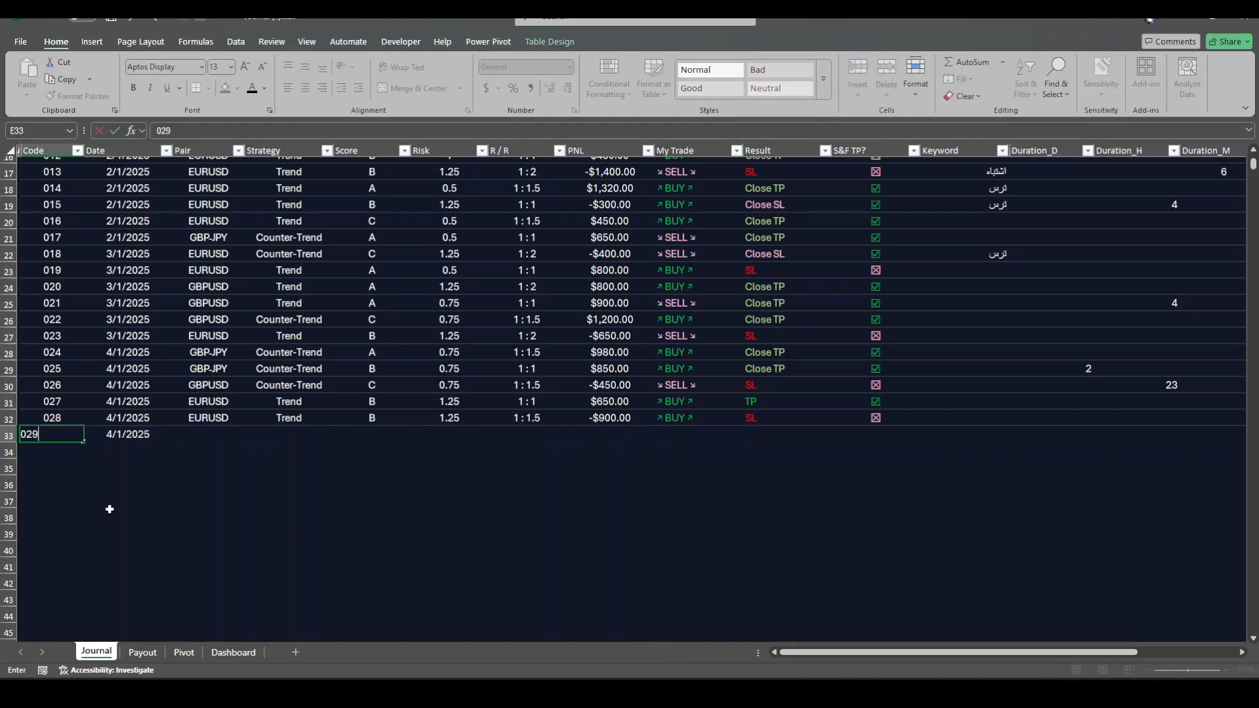
{"action": "key", "text": "Return"}
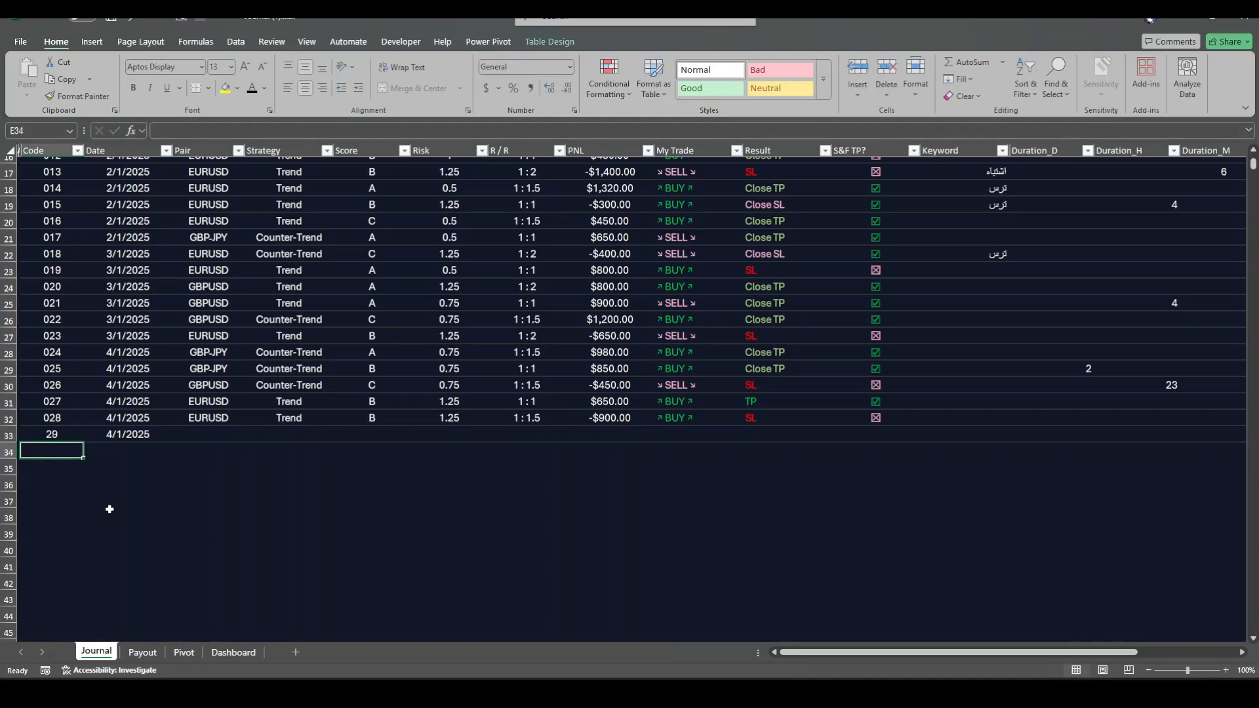
{"action": "key", "text": "Up"}
{"action": "key", "text": "Right"}
{"action": "key", "text": "Left"}
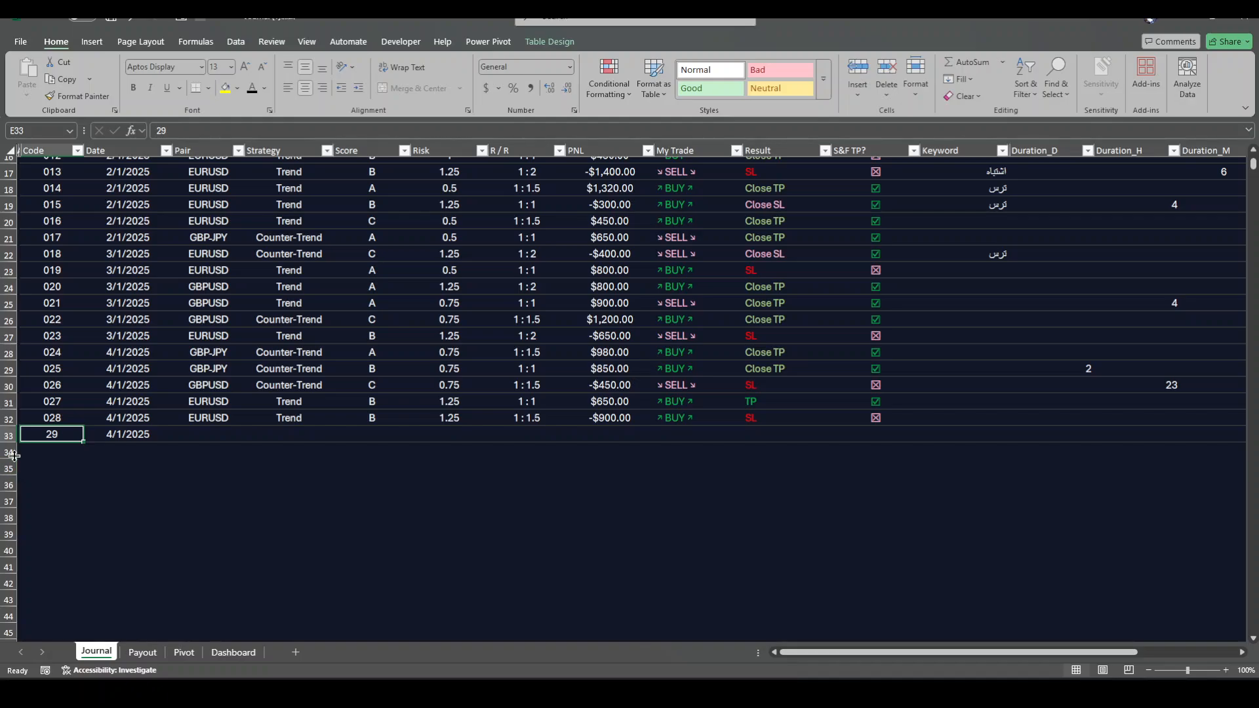
Copy the formatting of code cell 028 onto the new code cell below it
{"action": "left_click", "coordinate": [50, 417]}
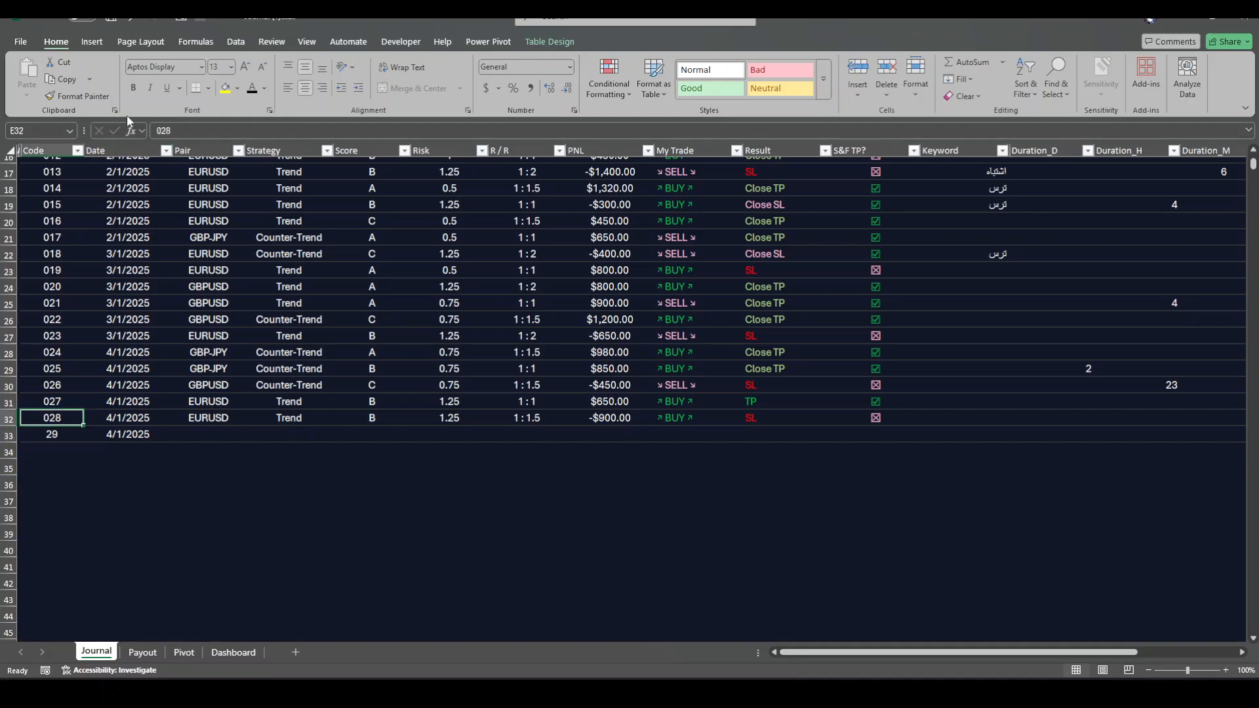
{"action": "left_click", "coordinate": [87, 97]}
{"action": "left_click", "coordinate": [63, 433]}
{"action": "left_click", "coordinate": [74, 497]}
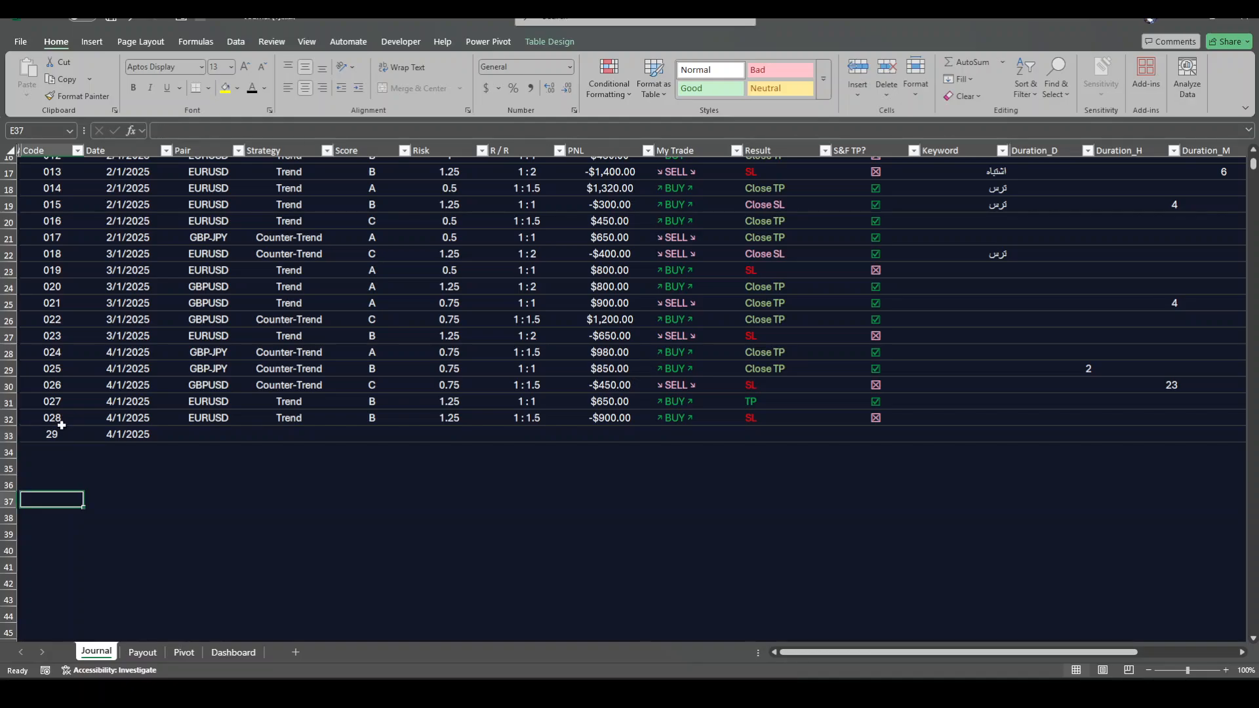
{"action": "left_click", "coordinate": [62, 424]}
Format the trade codes 002 through 028 as Text
{"action": "scroll", "coordinate": [84, 369], "scroll_direction": "up", "scroll_amount": 4}
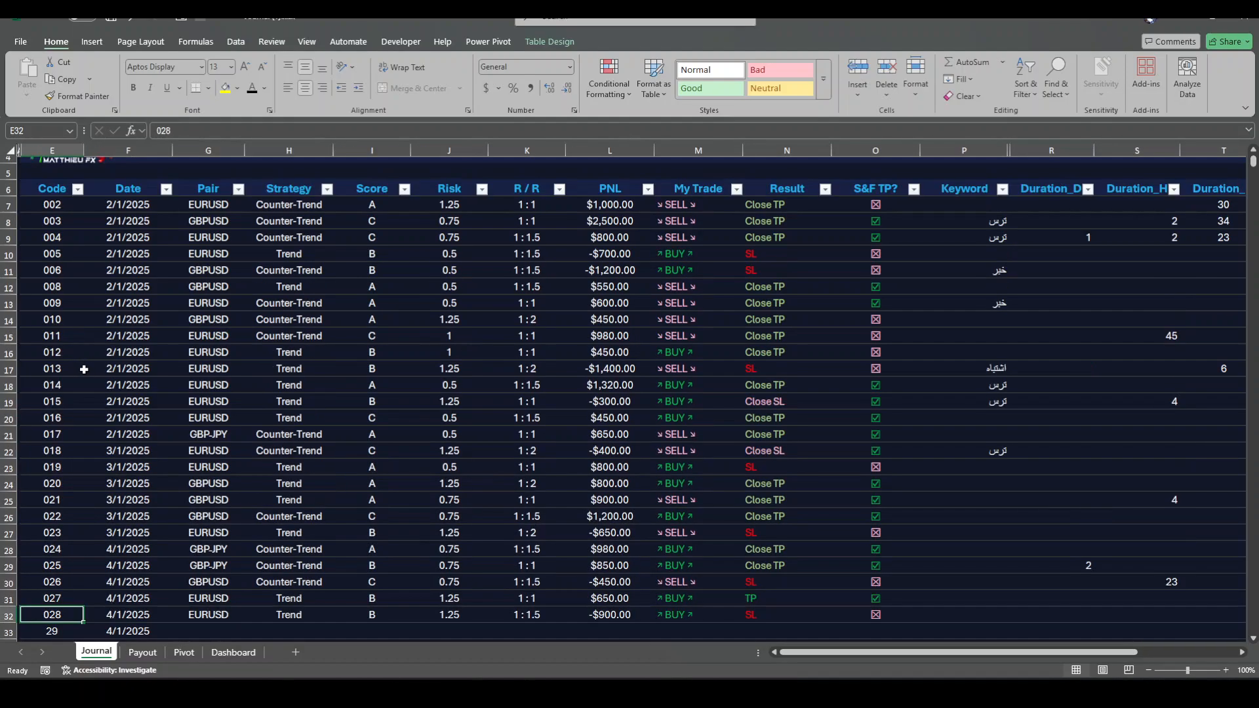
{"action": "left_click", "coordinate": [60, 207]}
{"action": "left_click_drag", "start_coordinate": [63, 207], "coordinate": [59, 617]}
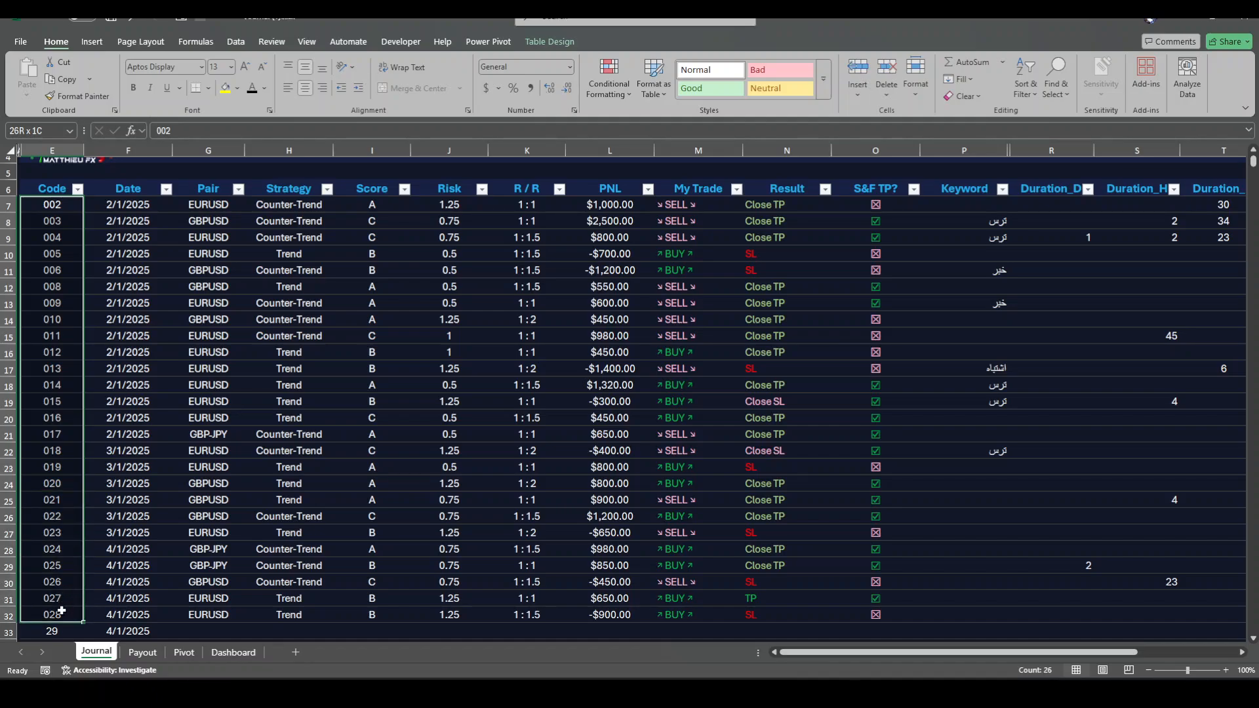
{"action": "left_click", "coordinate": [570, 68]}
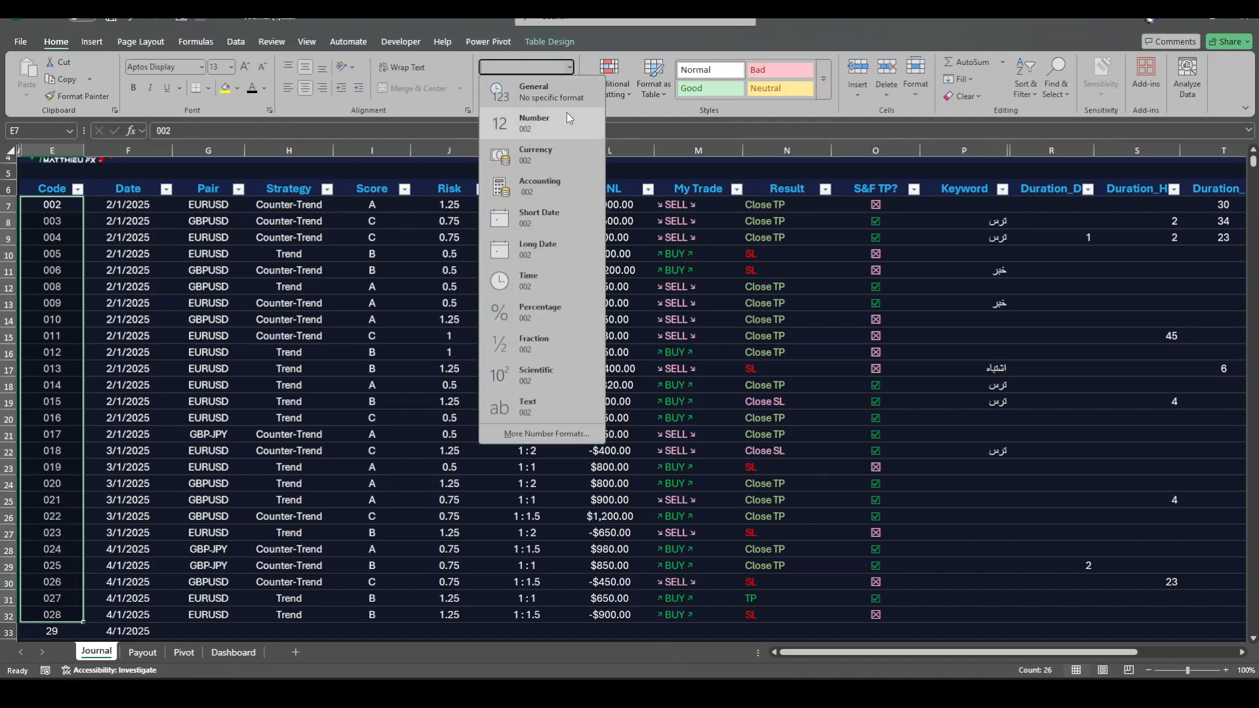
{"action": "left_click", "coordinate": [553, 407]}
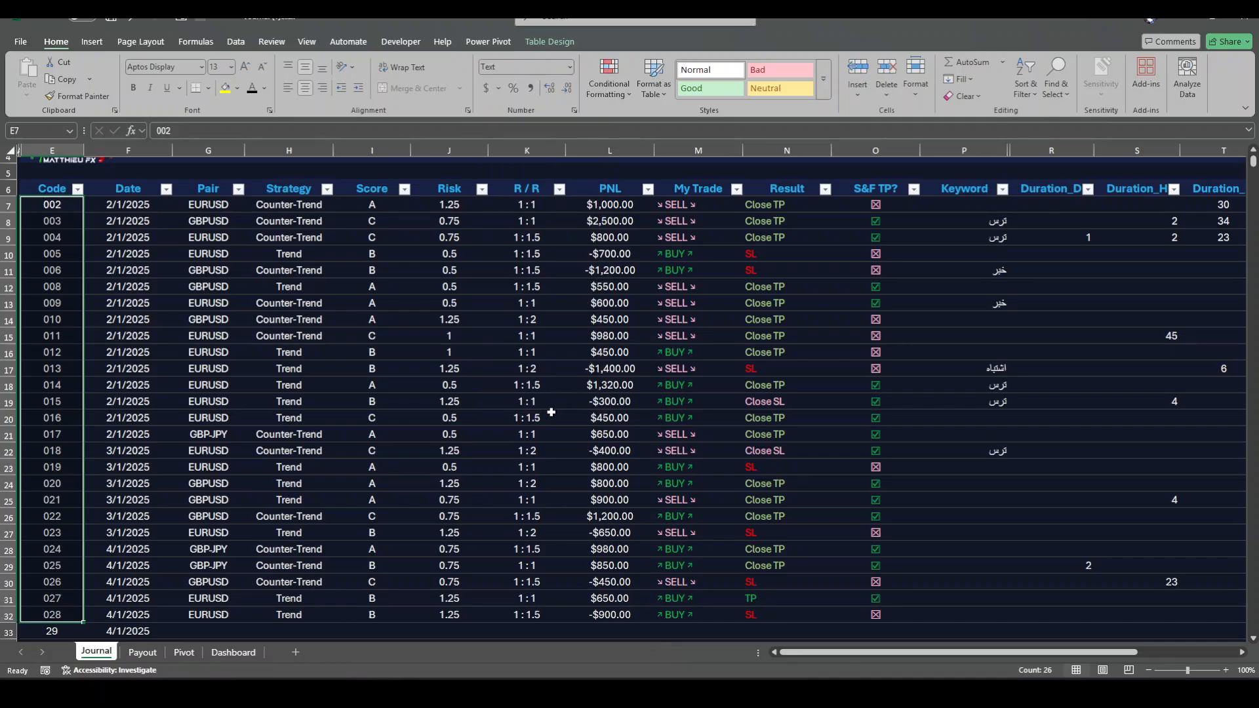
Copy the formatting of code cell 027 onto the new row's code cell and re-enter the code as 029
{"action": "left_click", "coordinate": [64, 499]}
{"action": "scroll", "coordinate": [63, 501], "scroll_direction": "down", "scroll_amount": 2}
{"action": "left_click", "coordinate": [63, 500]}
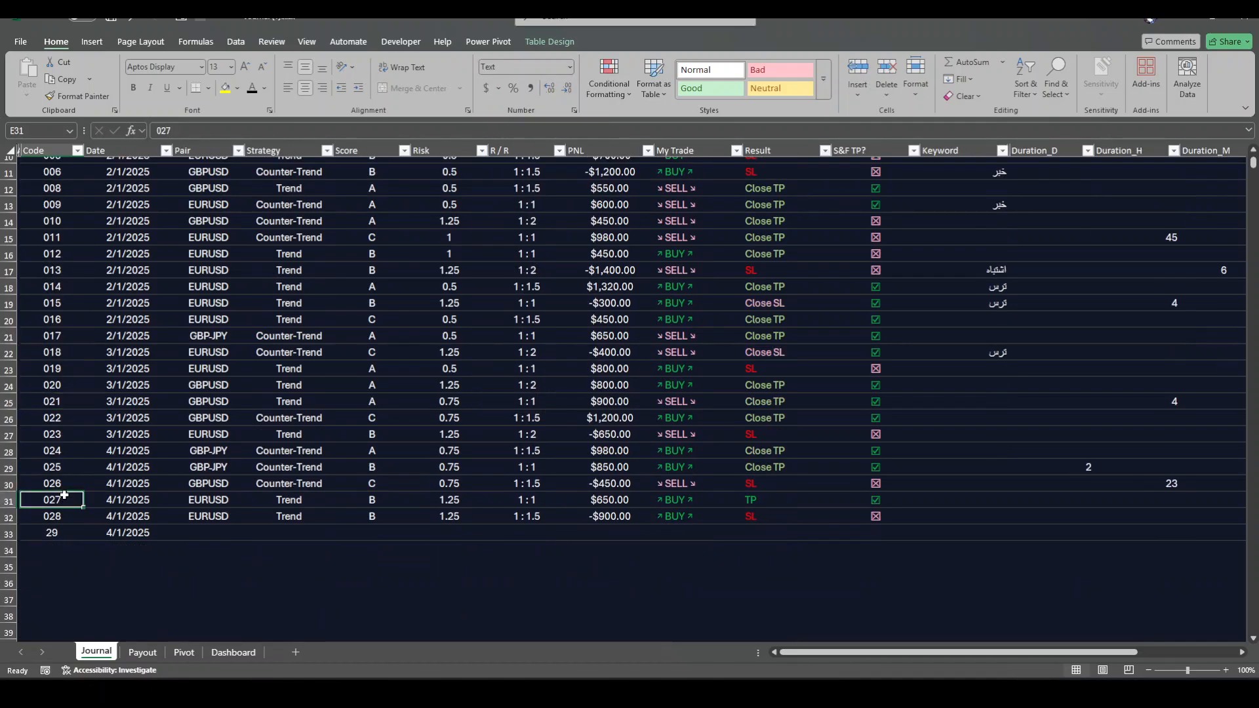
{"action": "left_click", "coordinate": [78, 95]}
{"action": "left_click", "coordinate": [57, 536]}
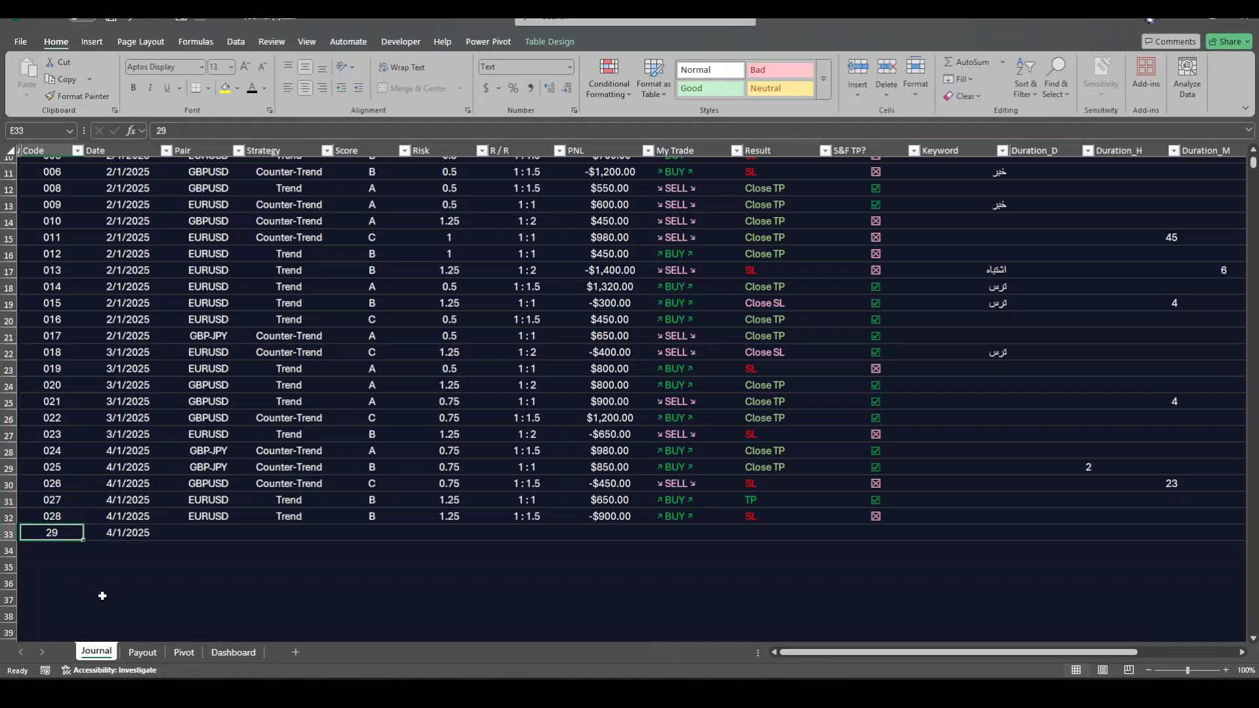
{"action": "type", "text": "0"}
{"action": "key", "text": "Return"}
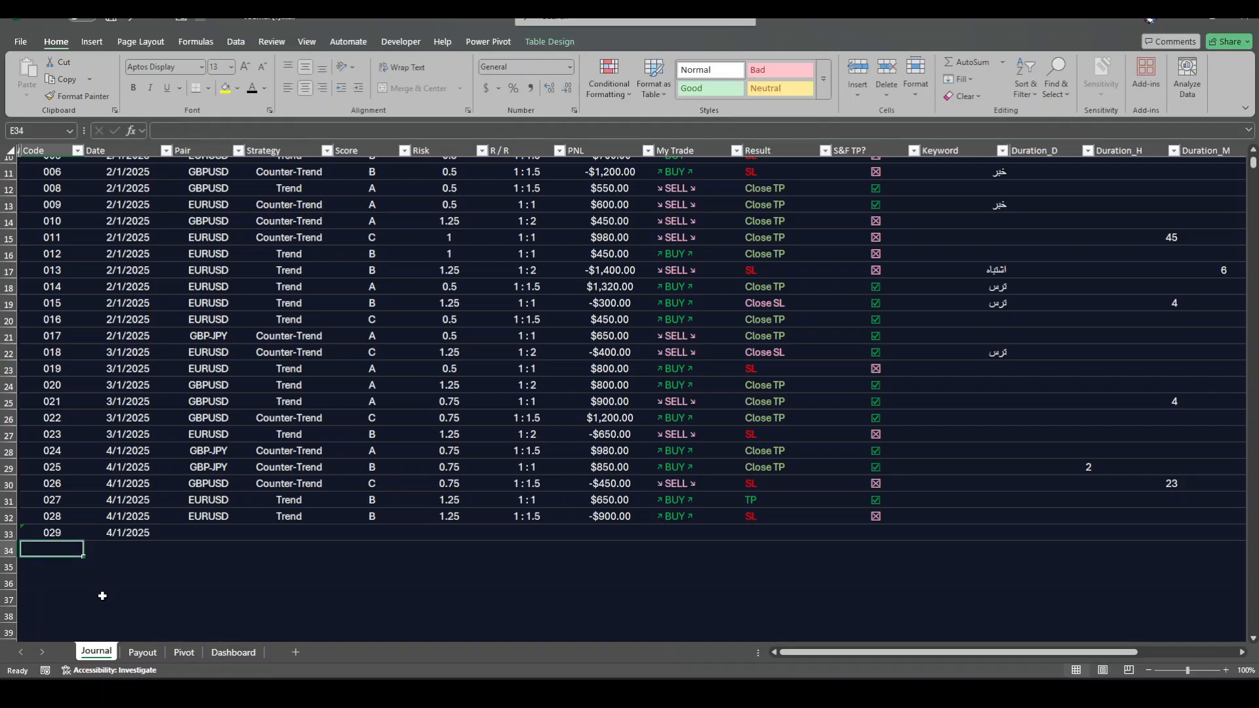
{"action": "key", "text": "Up"}
{"action": "left_click", "coordinate": [100, 581]}
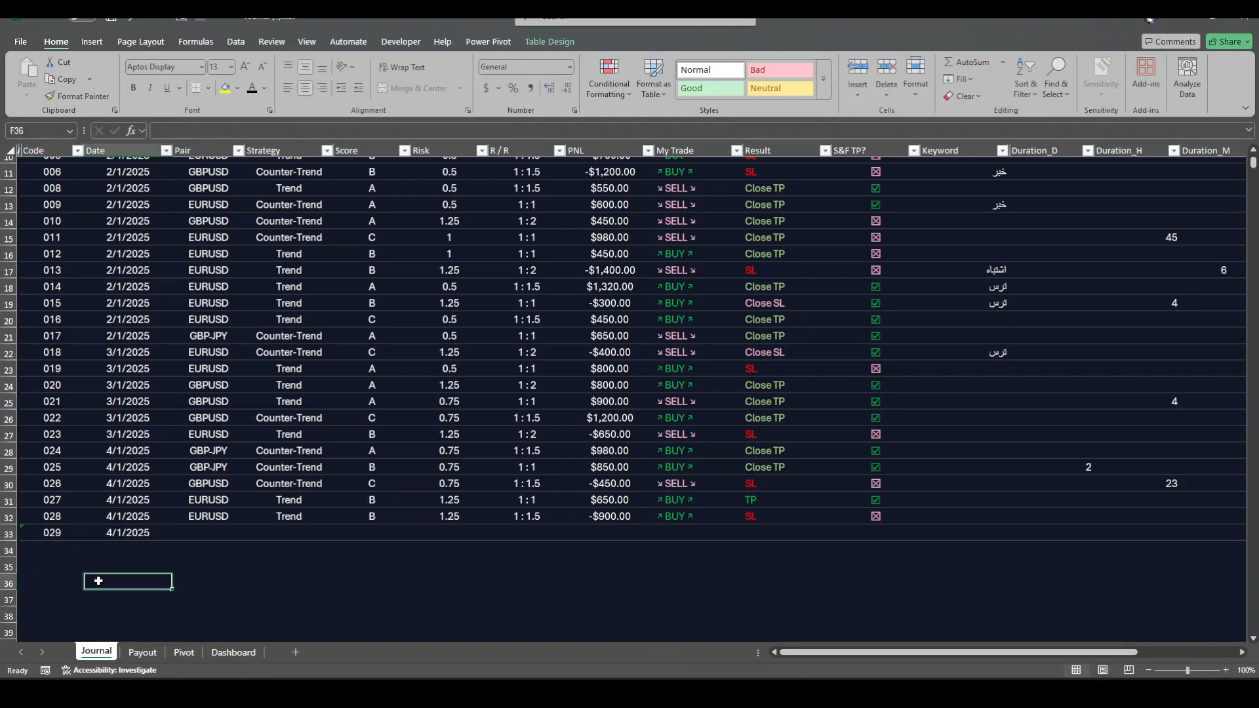
Format the journal table's entire Code column as Text
{"action": "left_click", "coordinate": [58, 152]}
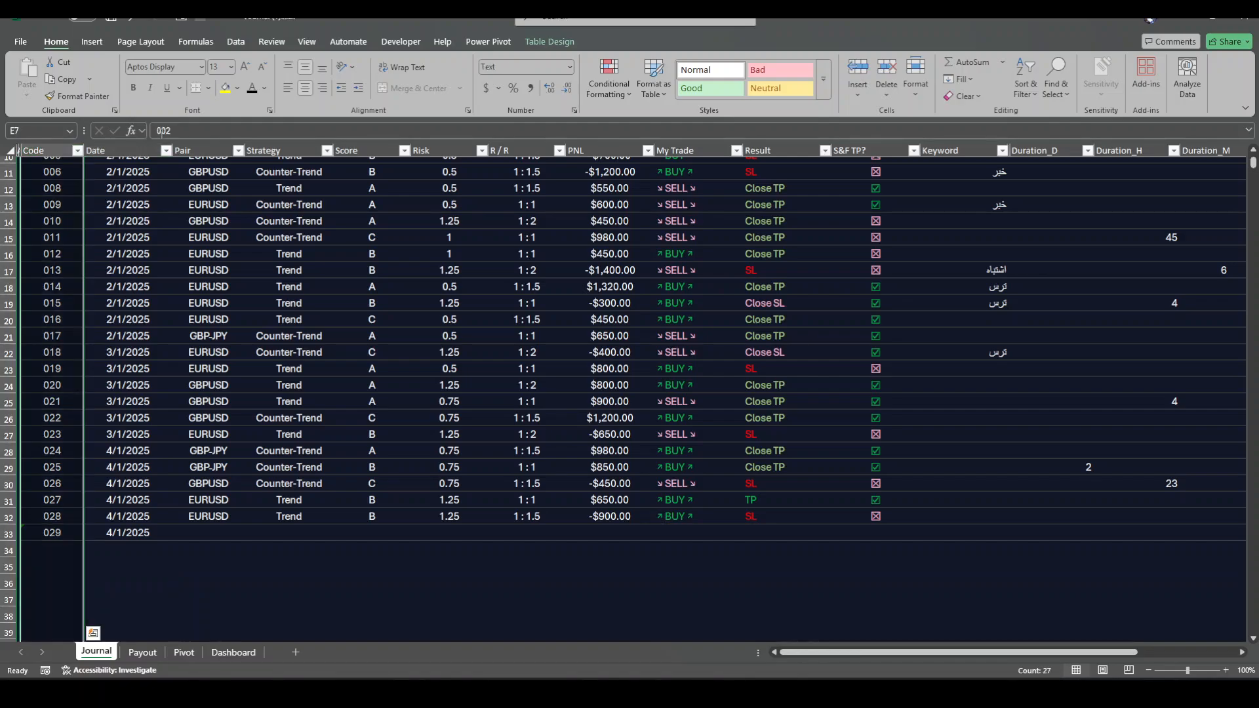
{"action": "left_click", "coordinate": [571, 67]}
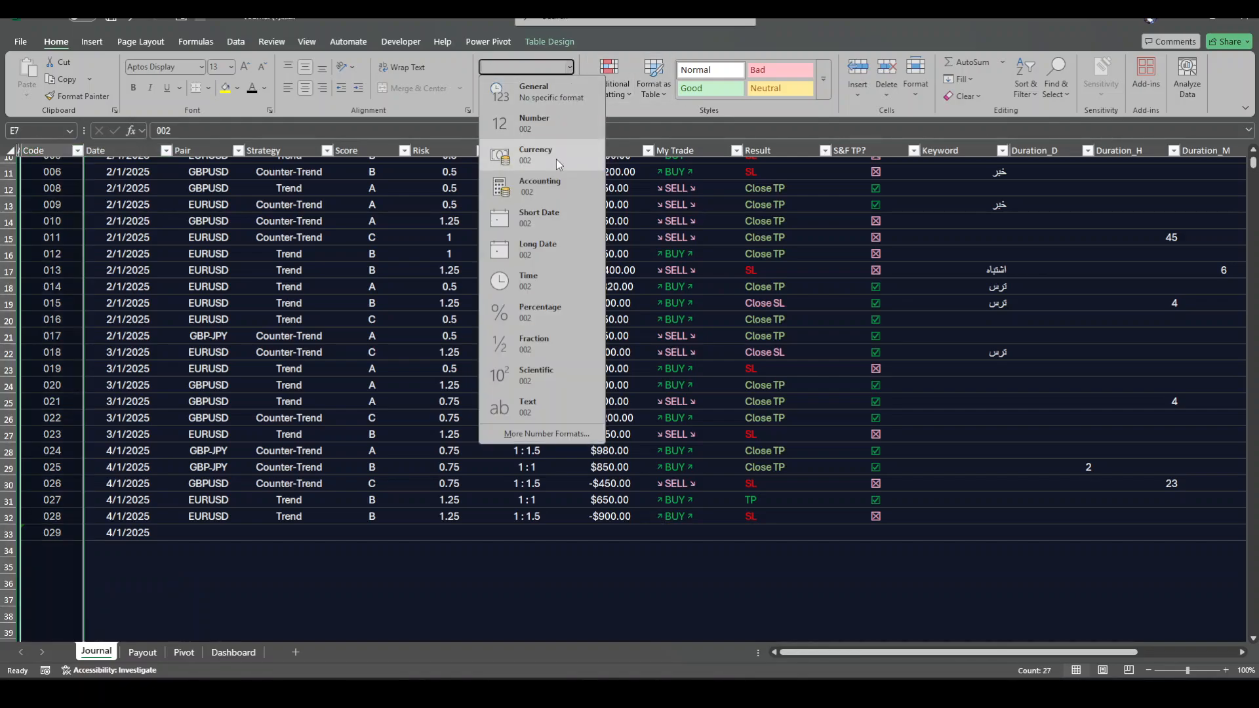
{"action": "left_click", "coordinate": [542, 412]}
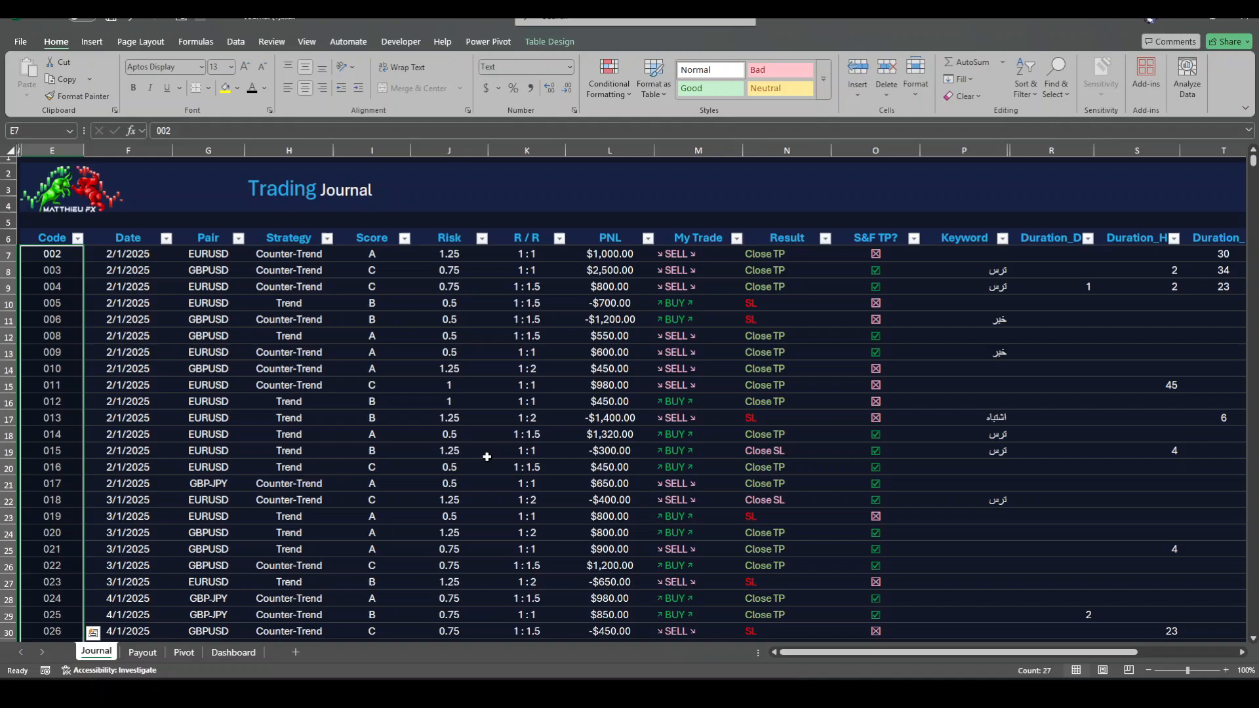
Set the pair of the new trade 029 to EURUSD
{"action": "scroll", "coordinate": [339, 539], "scroll_direction": "down", "scroll_amount": 6}
{"action": "left_click", "coordinate": [339, 536]}
{"action": "left_click", "coordinate": [138, 431]}
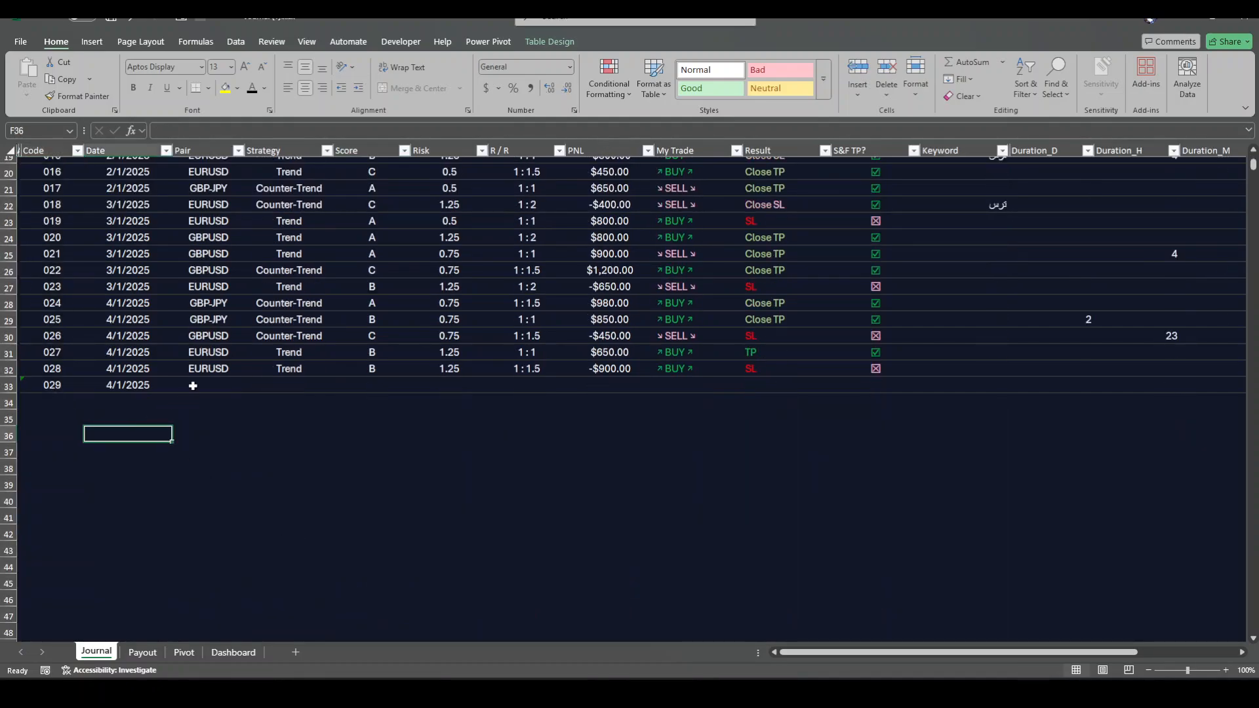
{"action": "left_click", "coordinate": [193, 385]}
{"action": "left_click", "coordinate": [250, 387]}
{"action": "left_click", "coordinate": [222, 412]}
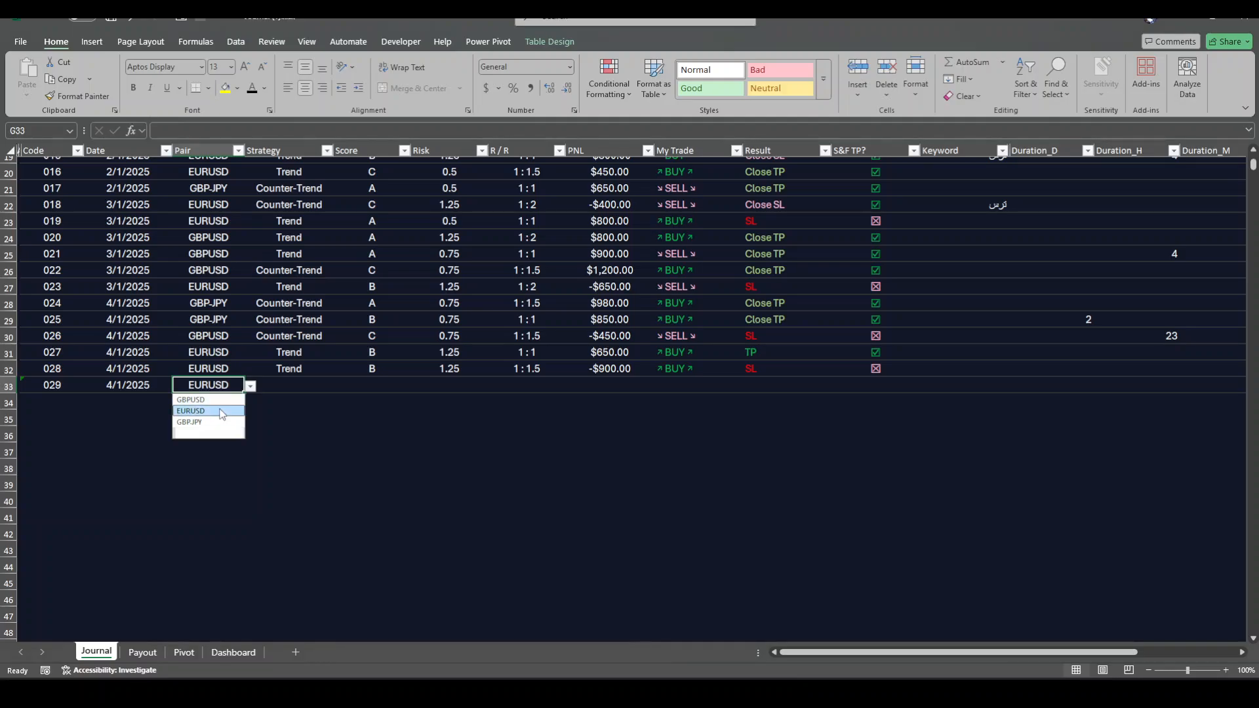
Set the strategy of trade 029 to Counter-Trend
{"action": "left_click", "coordinate": [291, 388]}
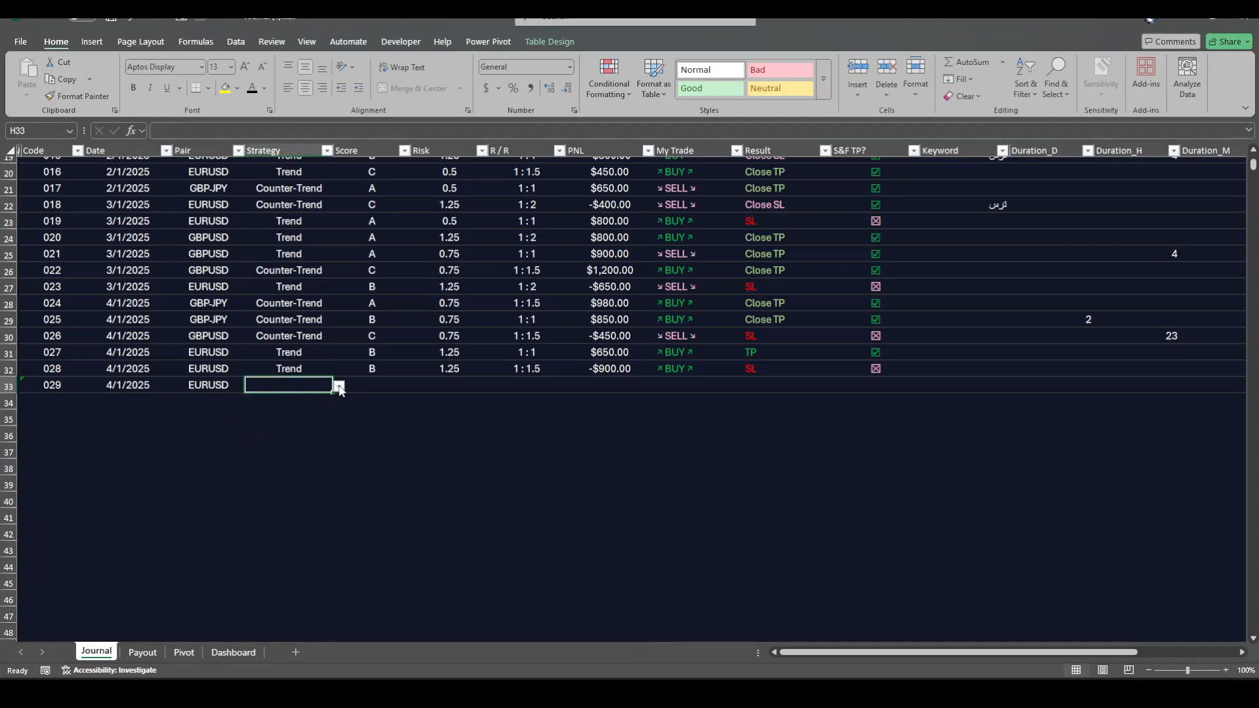
{"action": "left_click", "coordinate": [340, 388]}
{"action": "left_click", "coordinate": [275, 412]}
{"action": "left_click", "coordinate": [385, 436]}
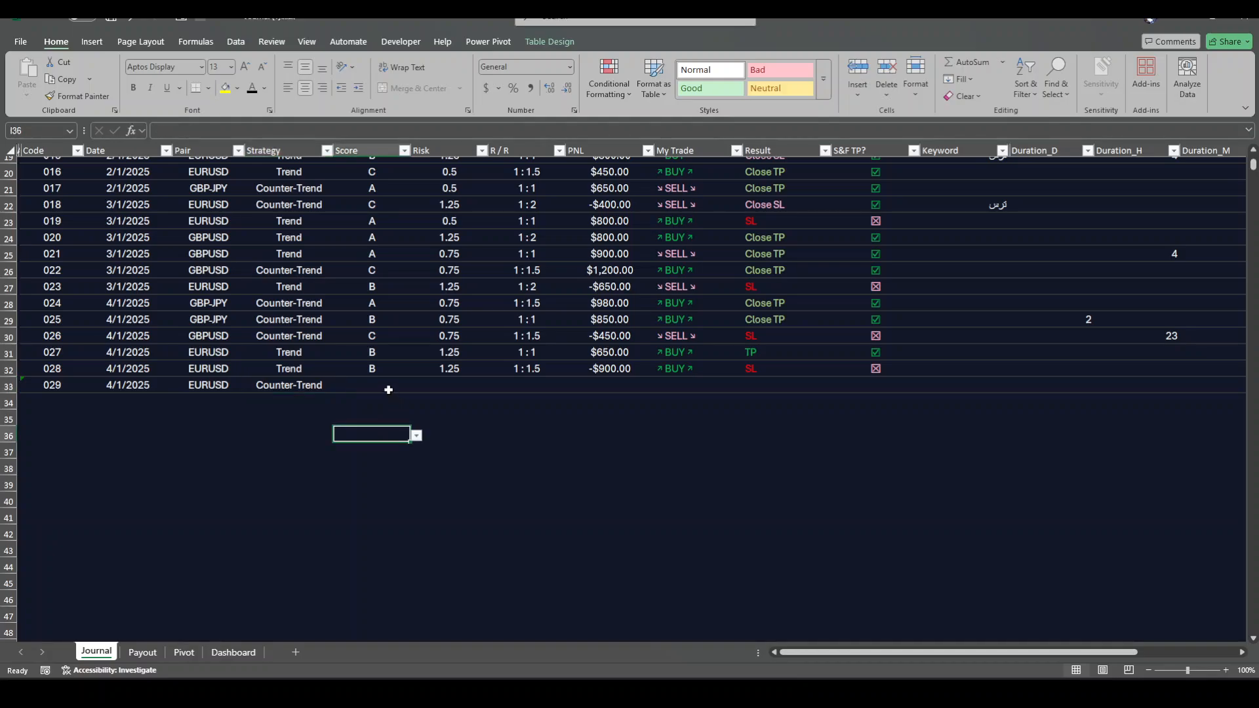
{"action": "left_click", "coordinate": [388, 390]}
{"action": "left_click", "coordinate": [529, 532]}
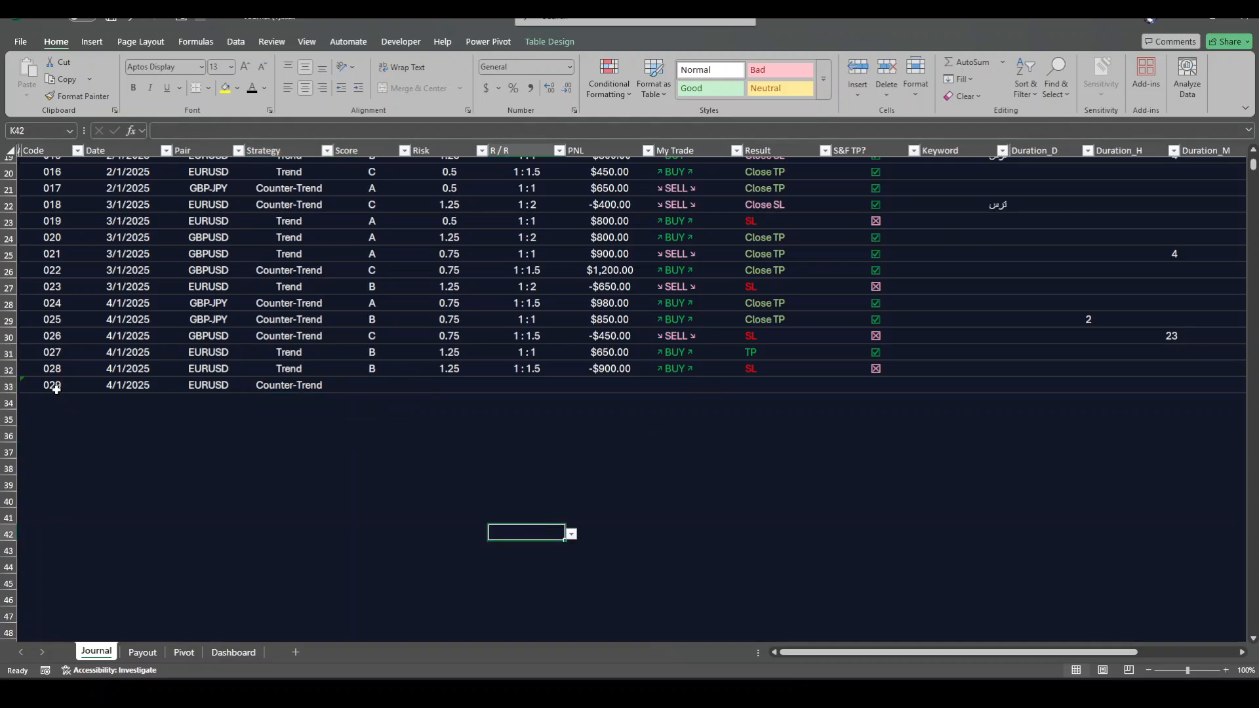
Clear the code, date, pair and strategy entries of trade 029 in row 33
{"action": "left_click_drag", "start_coordinate": [56, 389], "coordinate": [278, 381]}
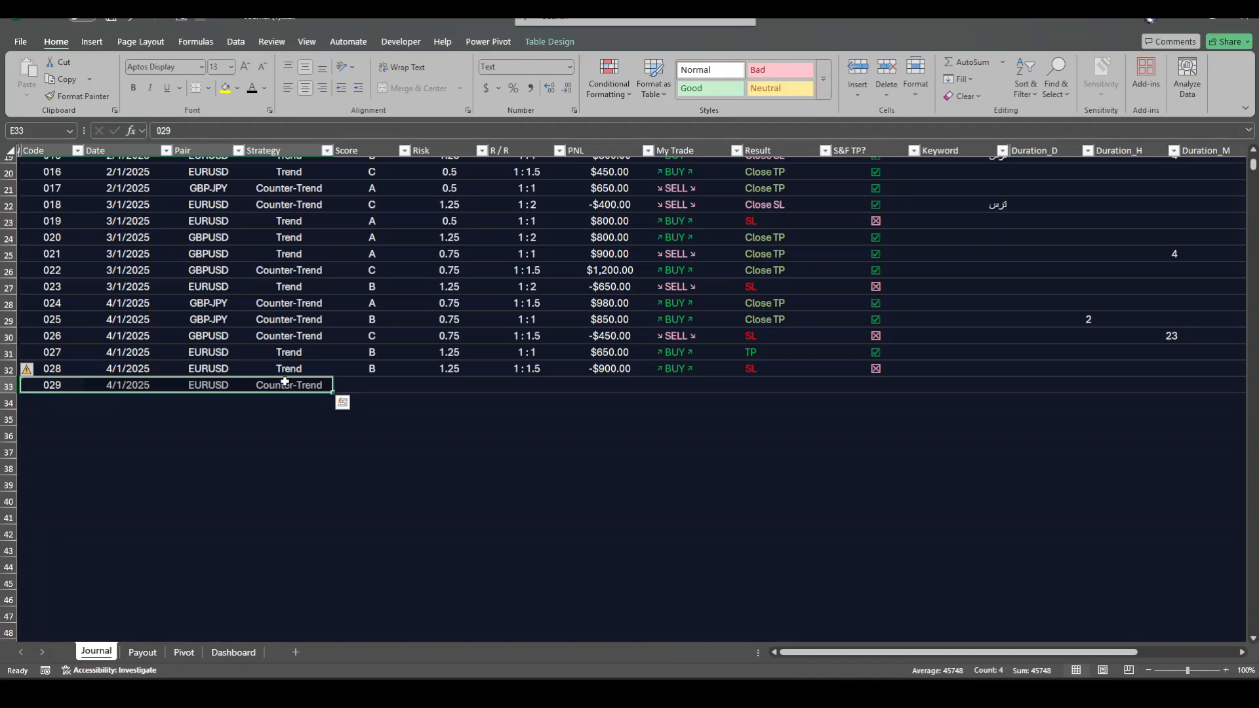
{"action": "key", "text": "Delete"}
{"action": "left_click", "coordinate": [610, 466]}
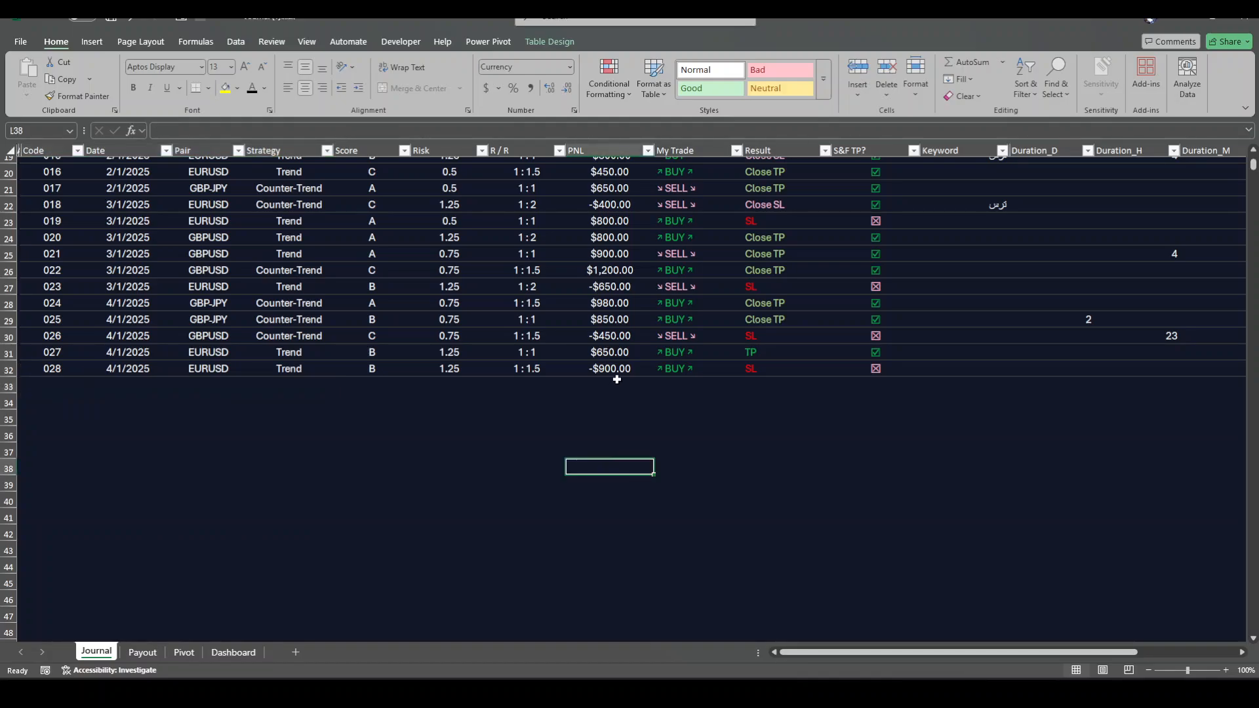
Examine the journal's PNL, My Trade, Result and S&F TP? cells, plus the Duration, Note2 and Status columns
{"action": "left_click", "coordinate": [616, 383]}
{"action": "left_click", "coordinate": [615, 352]}
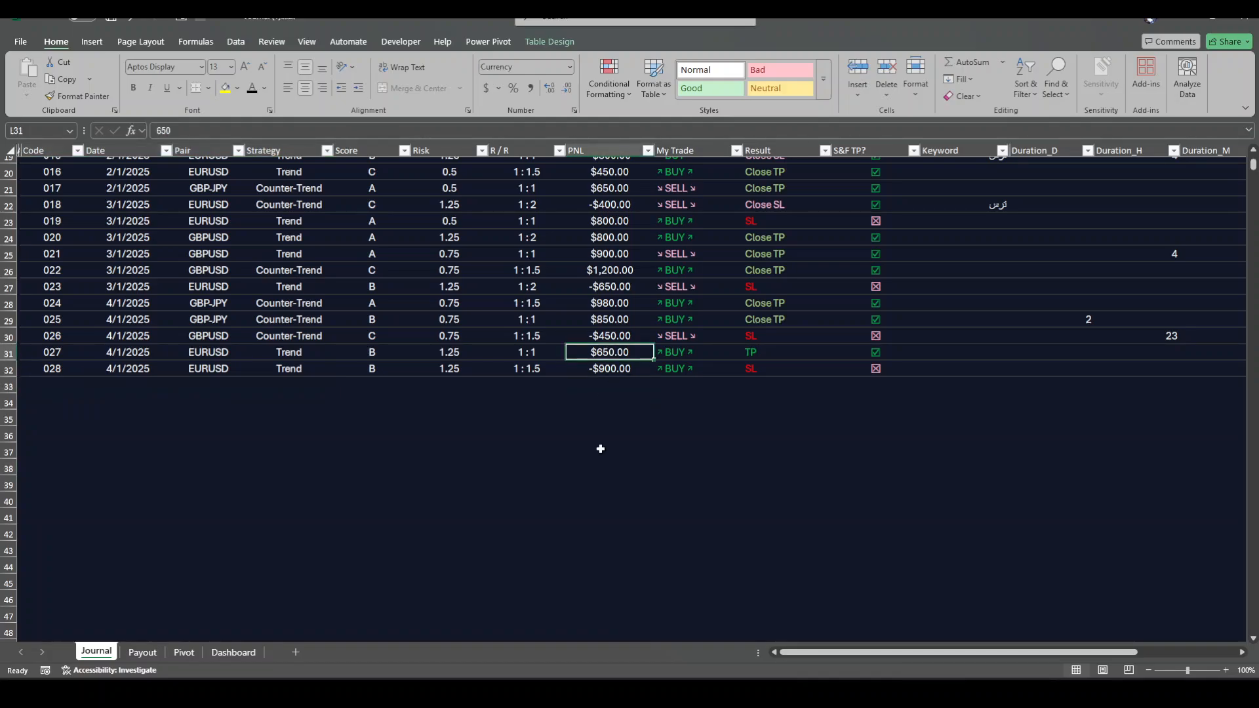
{"action": "left_click", "coordinate": [674, 353]}
{"action": "left_click", "coordinate": [789, 363]}
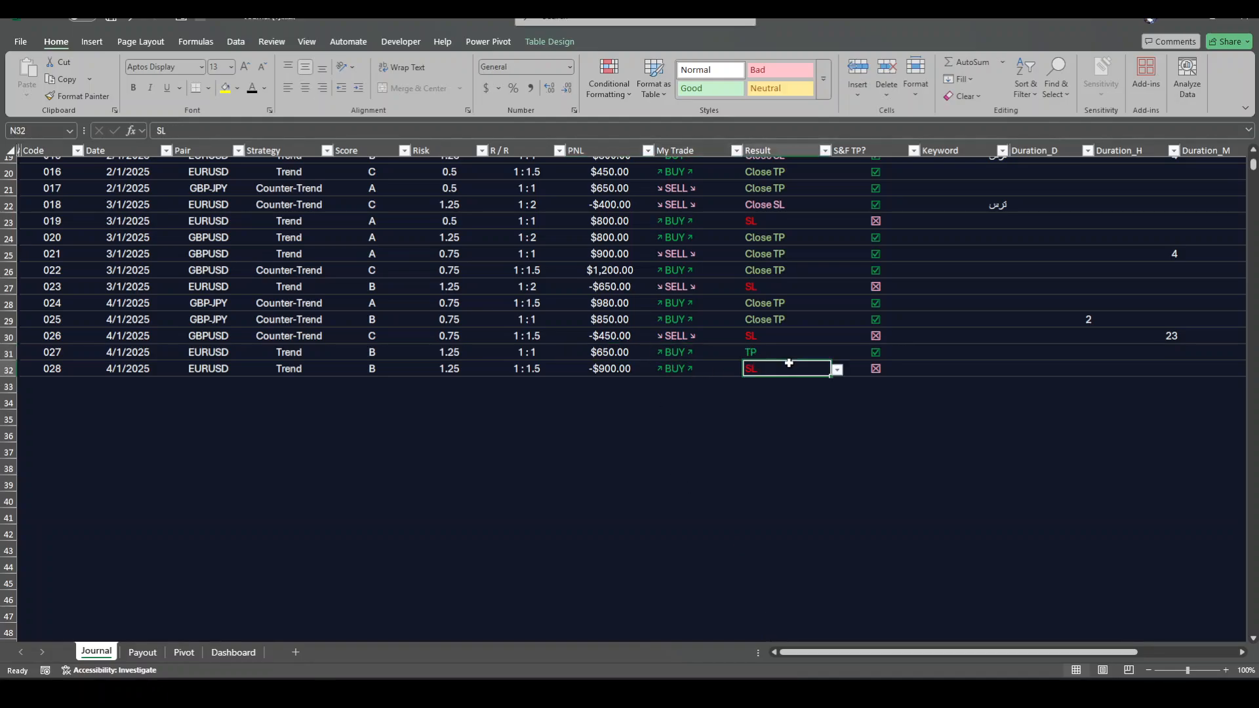
{"action": "left_click", "coordinate": [912, 354]}
{"action": "left_click_drag", "start_coordinate": [934, 651], "coordinate": [1107, 636]}
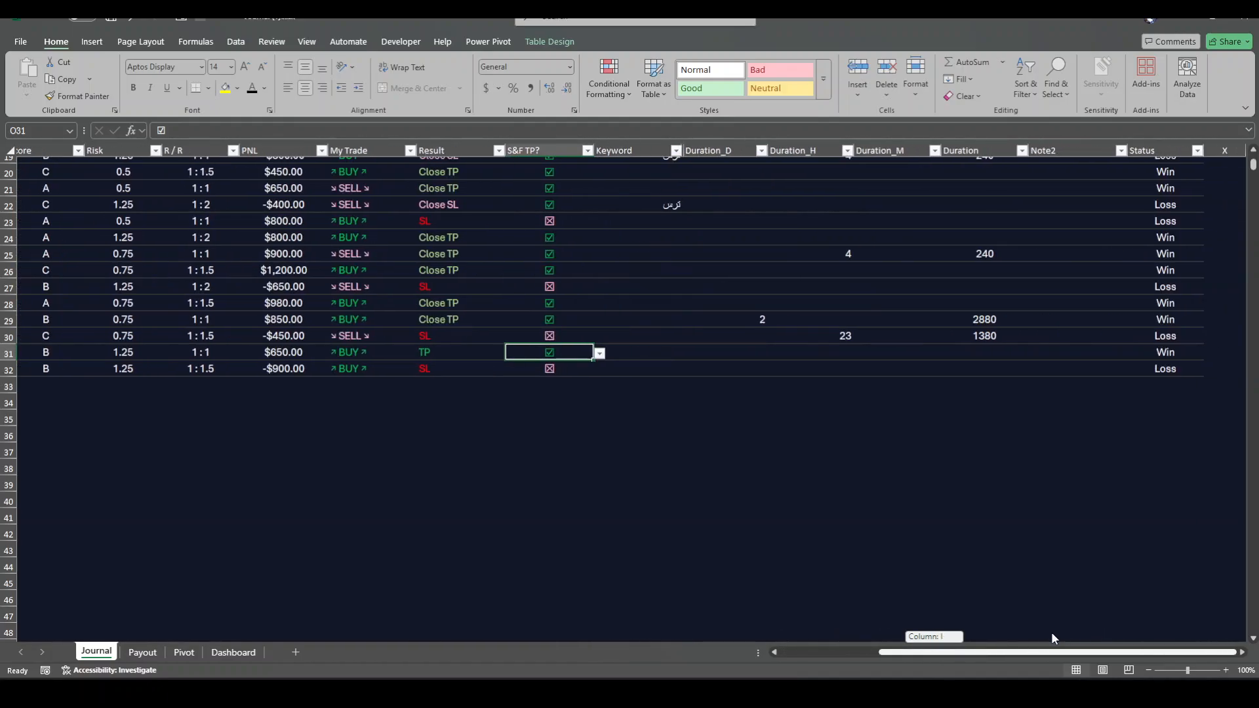
{"action": "scroll", "coordinate": [1110, 517], "scroll_direction": "up", "scroll_amount": 6}
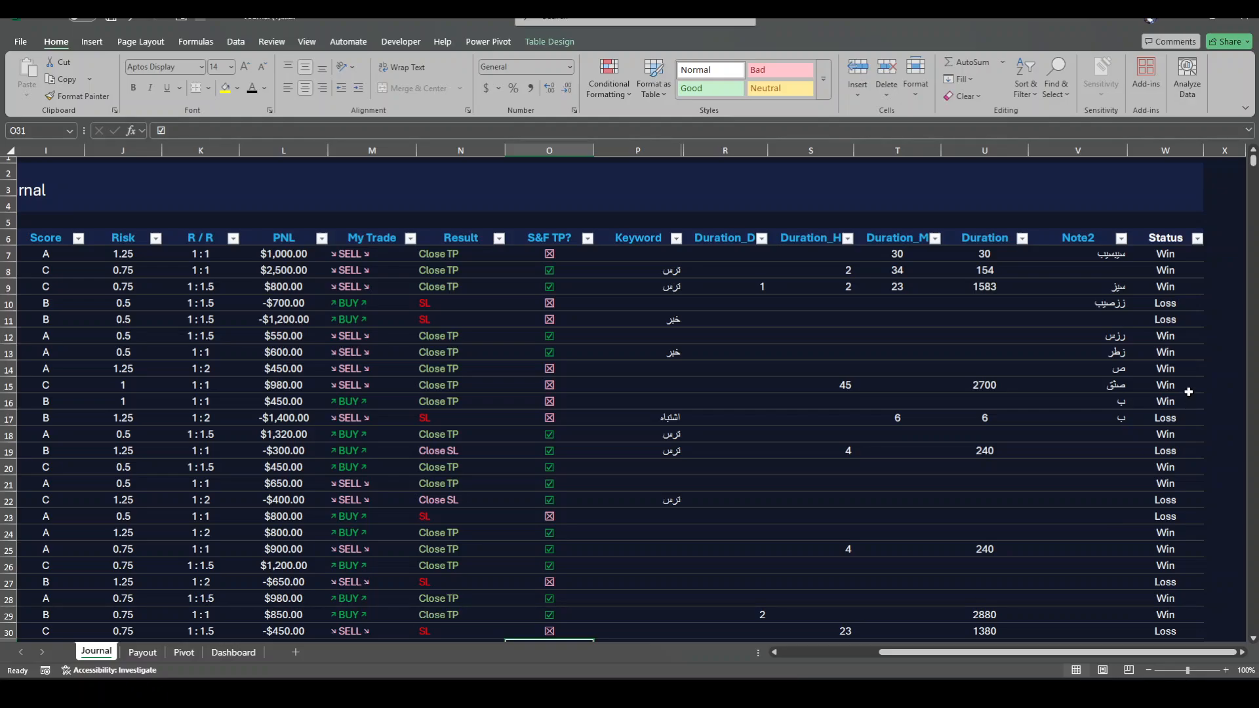
Hide the journal's Status column W after checking the formula in one of its cells
{"action": "left_click", "coordinate": [1165, 371]}
{"action": "left_click", "coordinate": [1168, 429]}
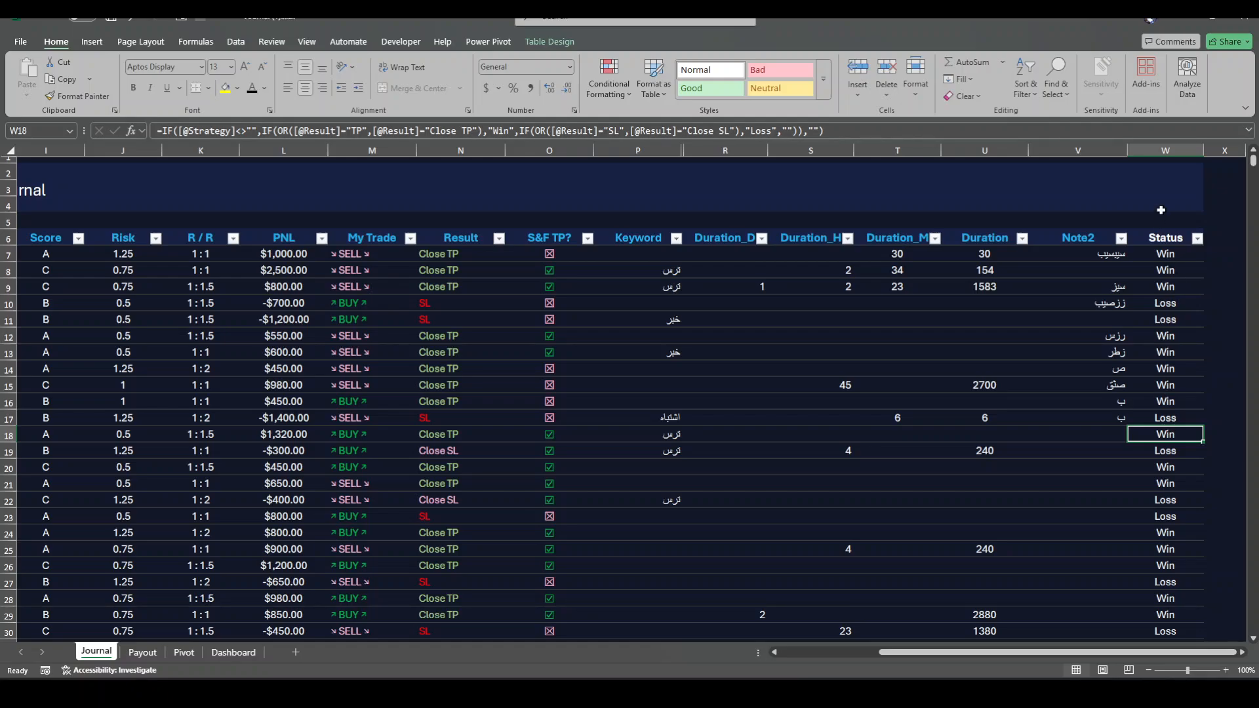
{"action": "left_click", "coordinate": [1166, 151]}
{"action": "right_click", "coordinate": [1164, 151]}
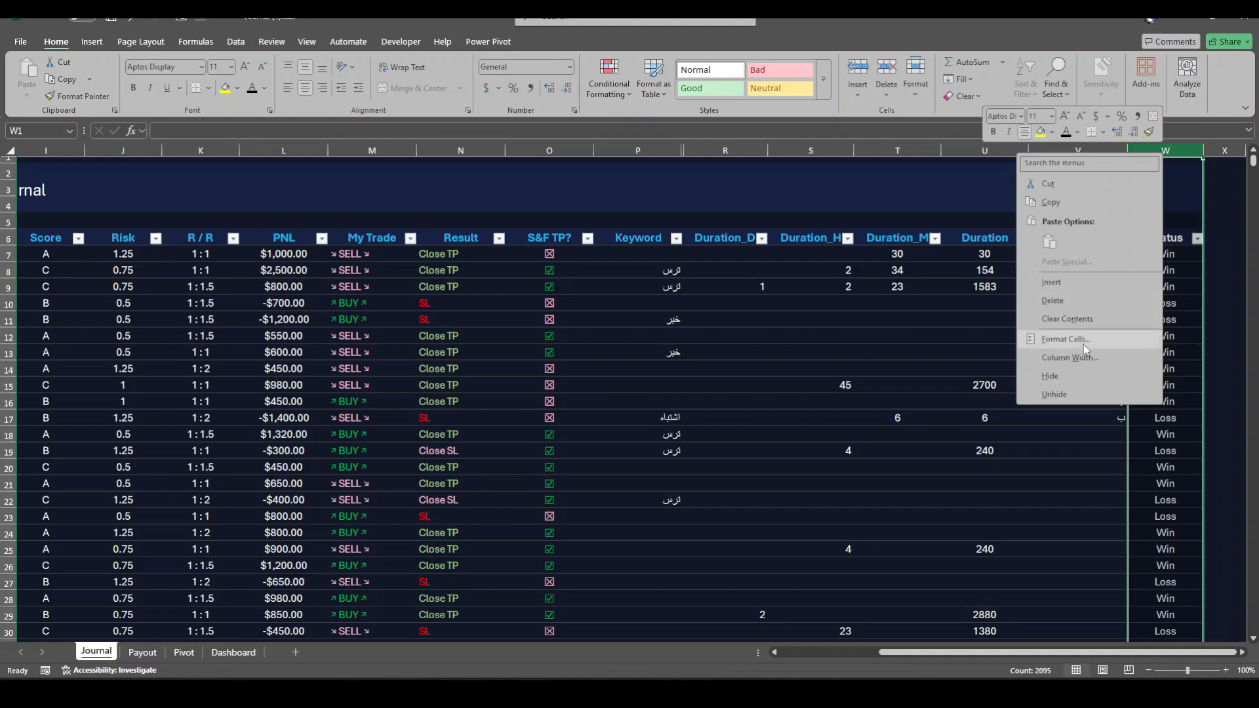
{"action": "left_click", "coordinate": [1080, 374]}
{"action": "left_click", "coordinate": [1172, 392]}
{"action": "scroll", "coordinate": [1172, 391], "scroll_direction": "down", "scroll_amount": 5}
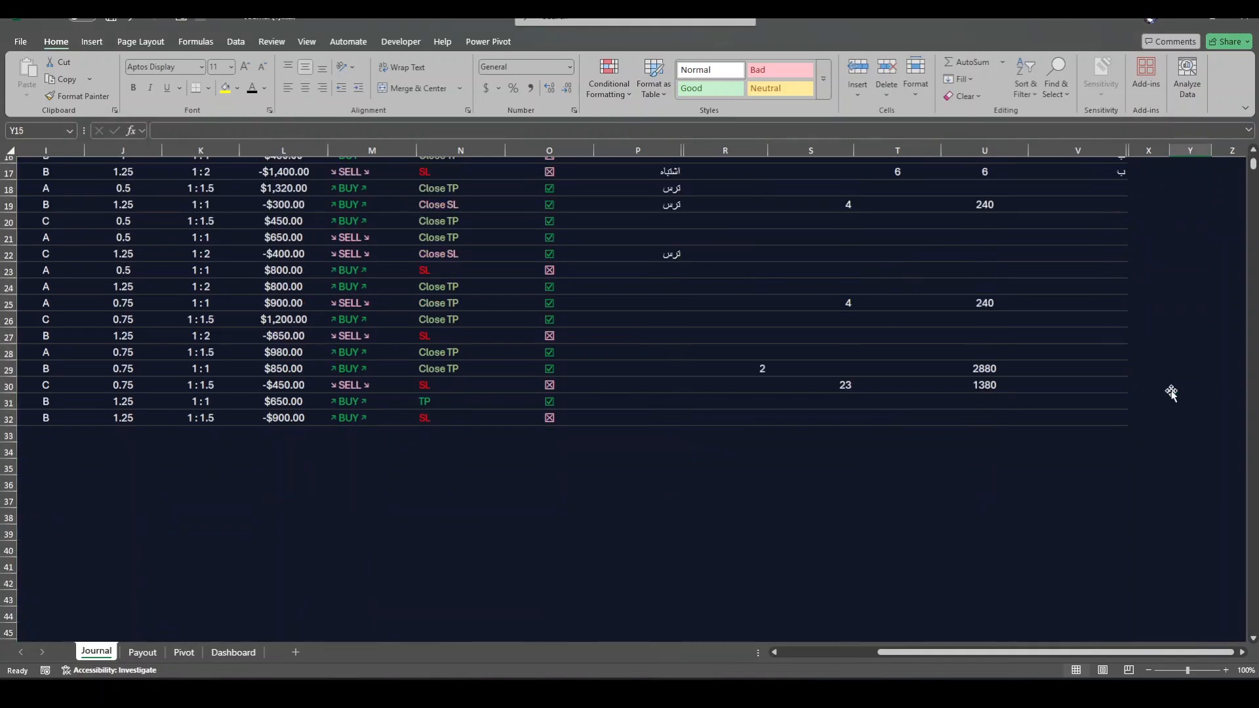
{"action": "left_click", "coordinate": [445, 549]}
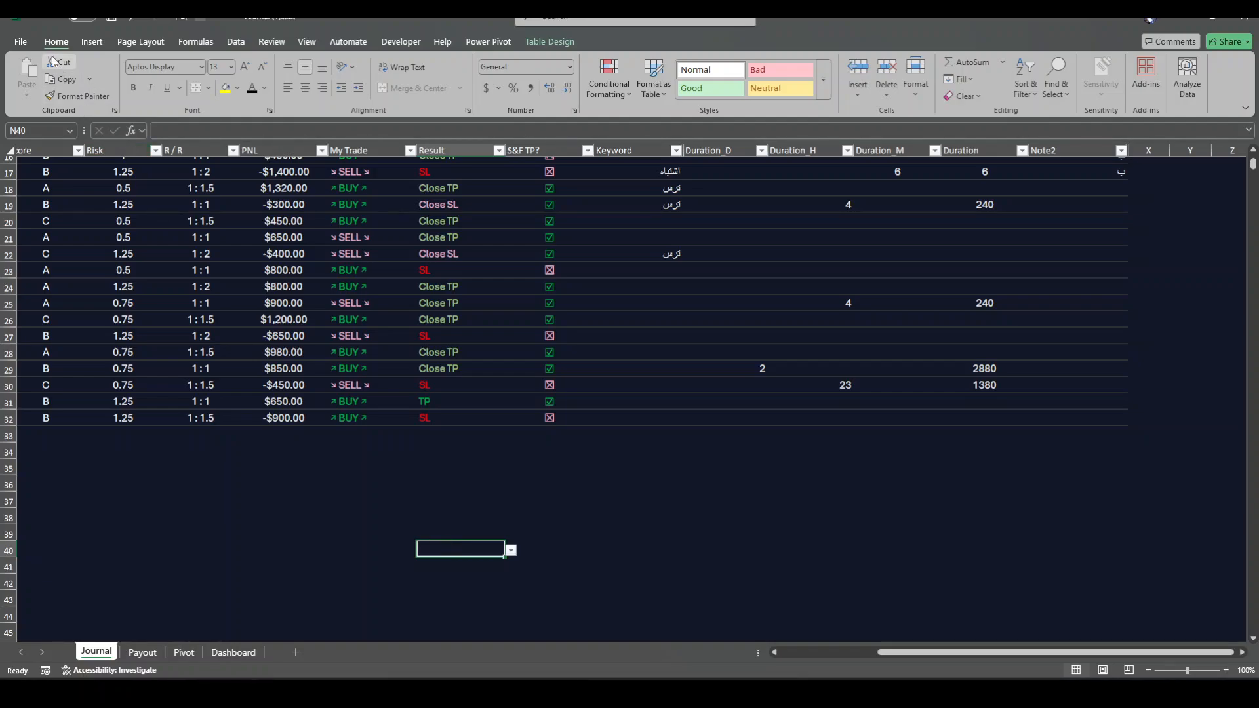
{"action": "left_click", "coordinate": [348, 461]}
{"action": "left_click", "coordinate": [211, 453]}
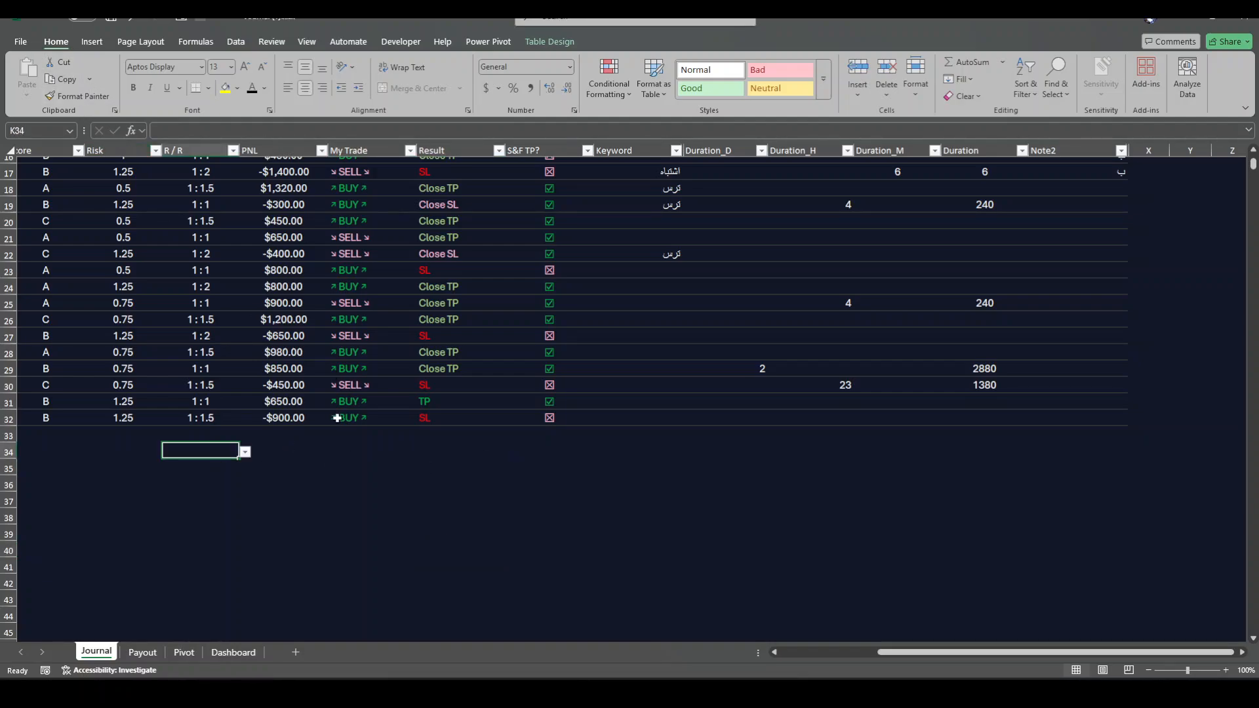
Examine the Payout sheet's Payout, Date, Firm and Amount entries for the recorded payouts
{"action": "left_click", "coordinate": [143, 653]}
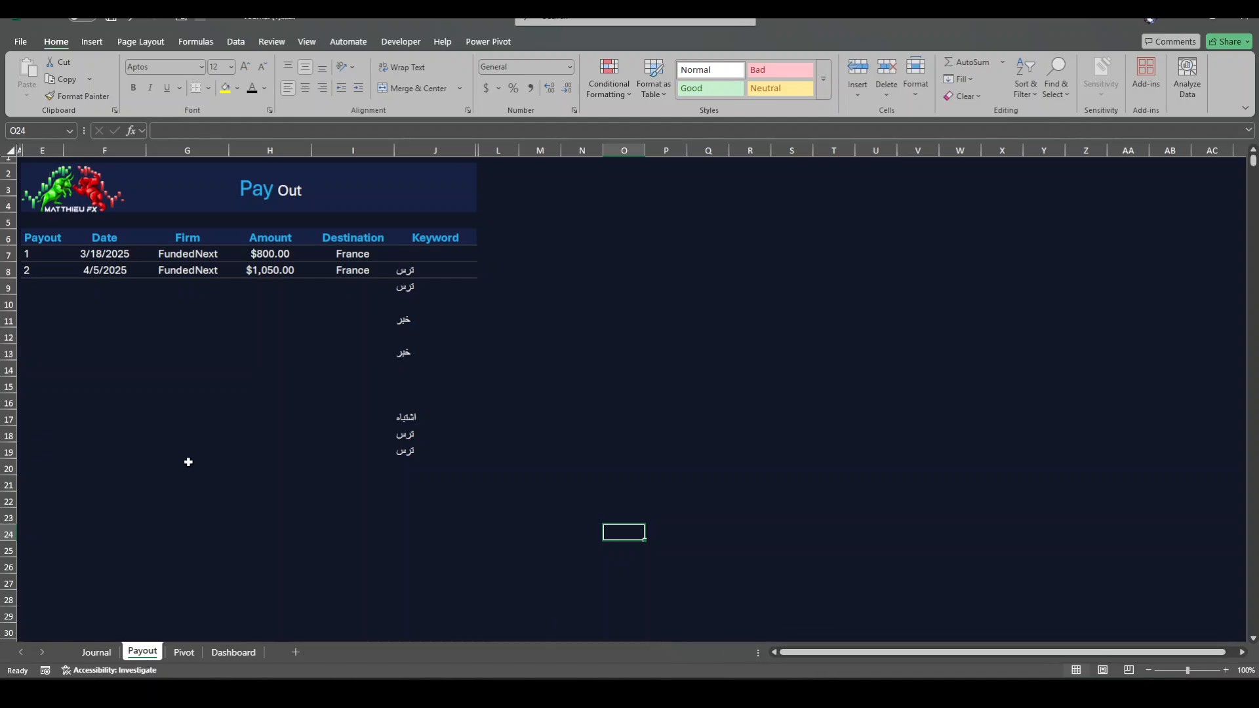
{"action": "left_click", "coordinate": [119, 371]}
{"action": "left_click", "coordinate": [57, 258]}
{"action": "left_click", "coordinate": [48, 274]}
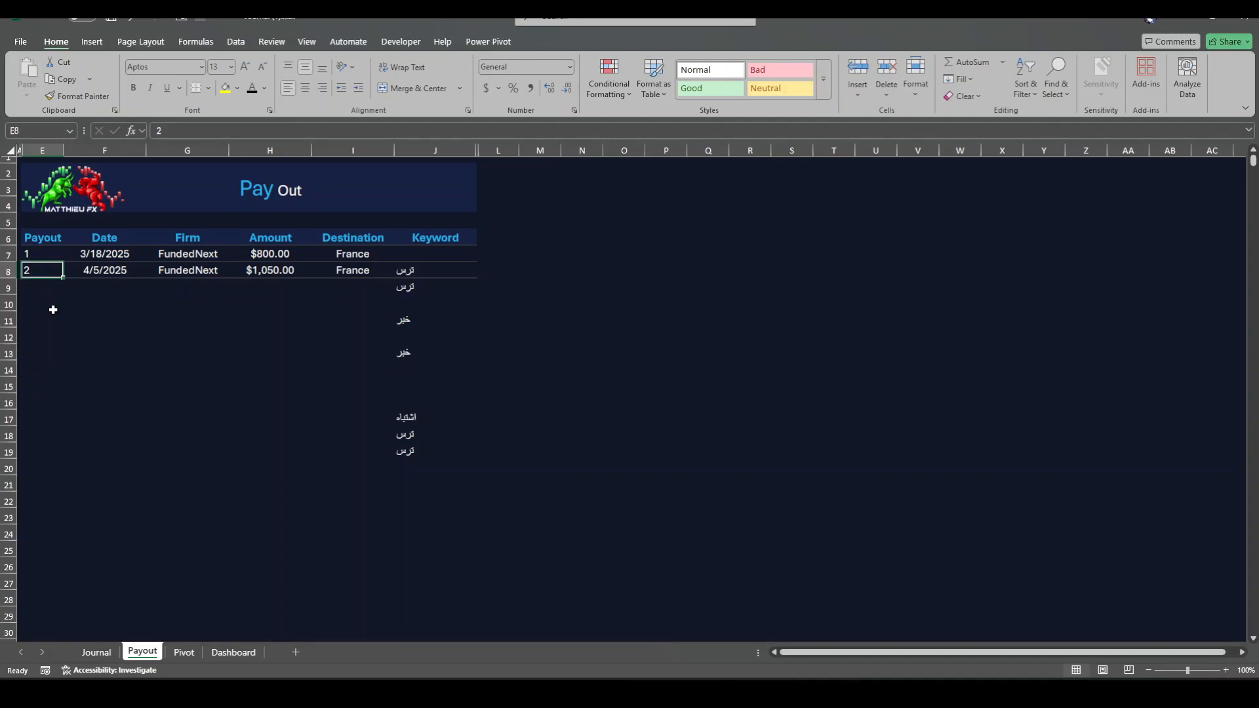
{"action": "left_click", "coordinate": [59, 334]}
{"action": "left_click", "coordinate": [110, 258]}
{"action": "left_click", "coordinate": [107, 274]}
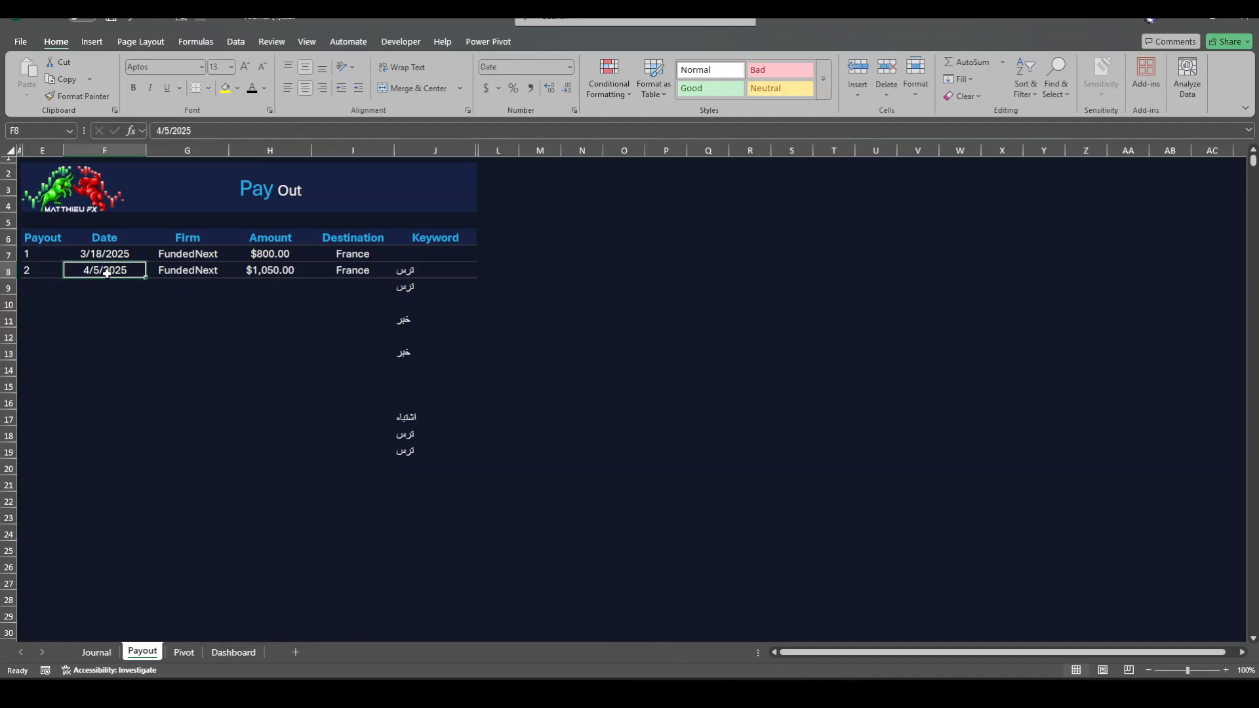
{"action": "left_click", "coordinate": [199, 270]}
{"action": "left_click", "coordinate": [294, 276]}
{"action": "left_click", "coordinate": [282, 353]}
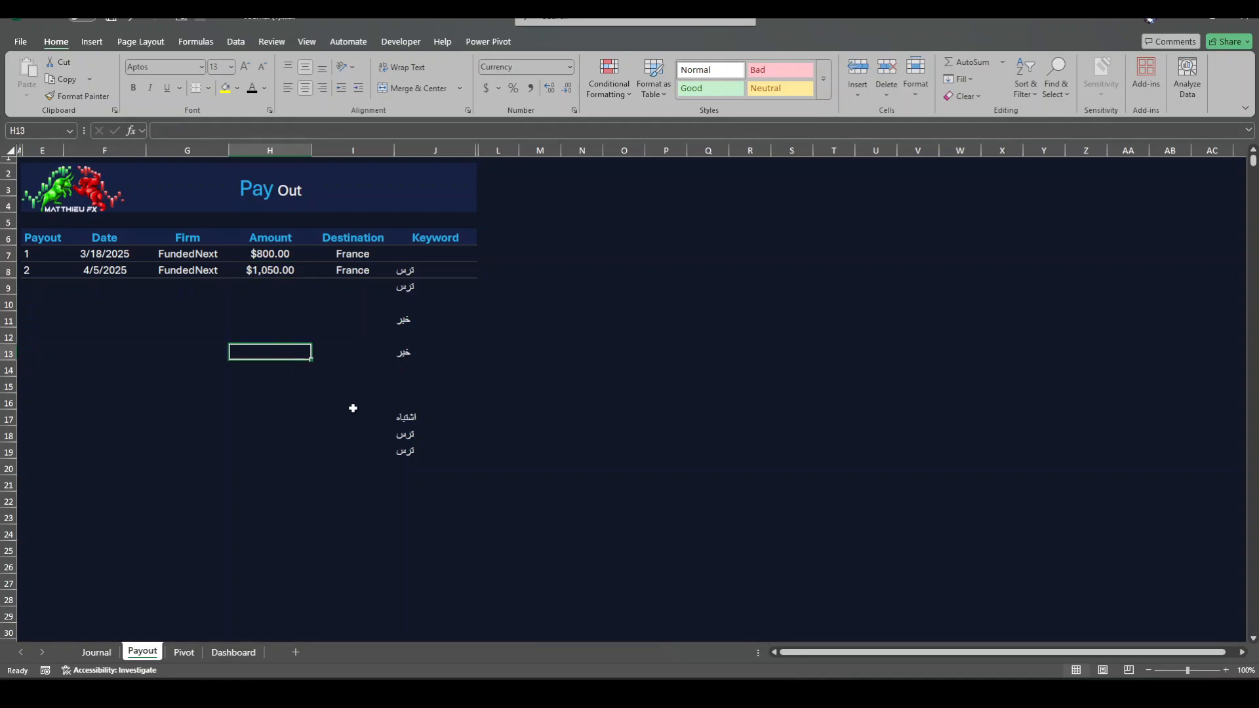
{"action": "left_click", "coordinate": [167, 334]}
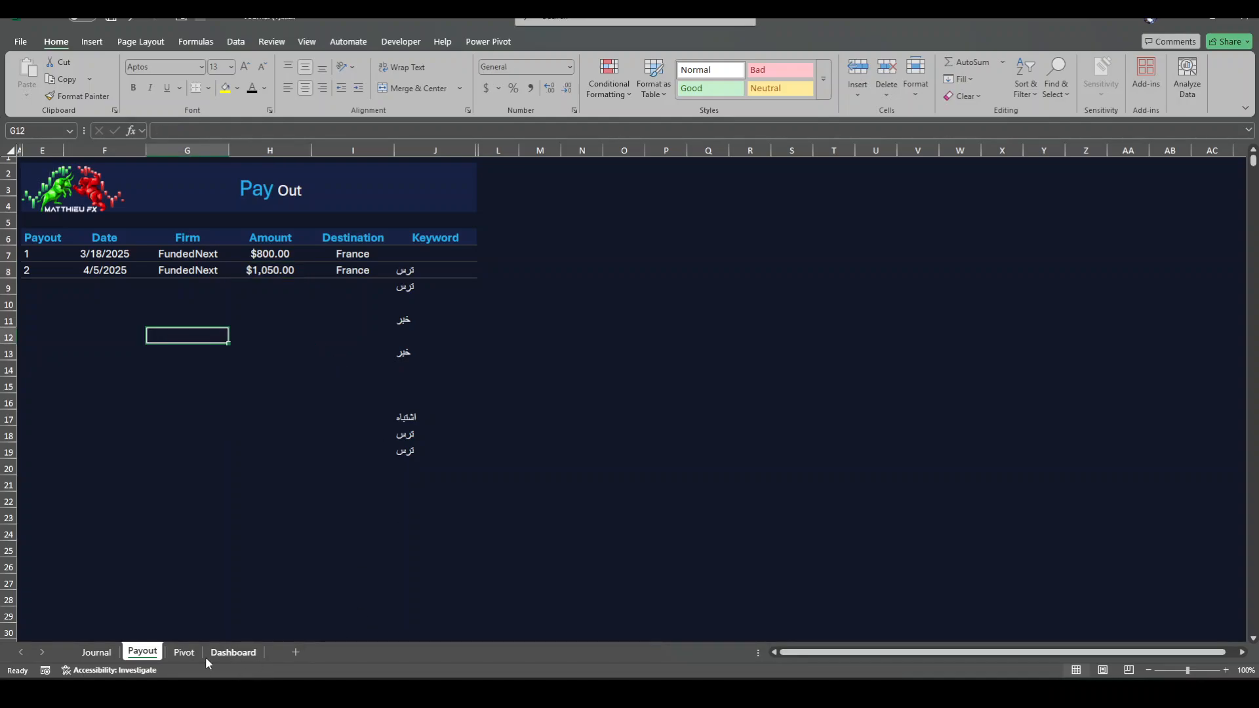
Look over the Pivot and Journal sheets, and check the Start $ amount cell on the Dashboard sheet
{"action": "left_click", "coordinate": [186, 655]}
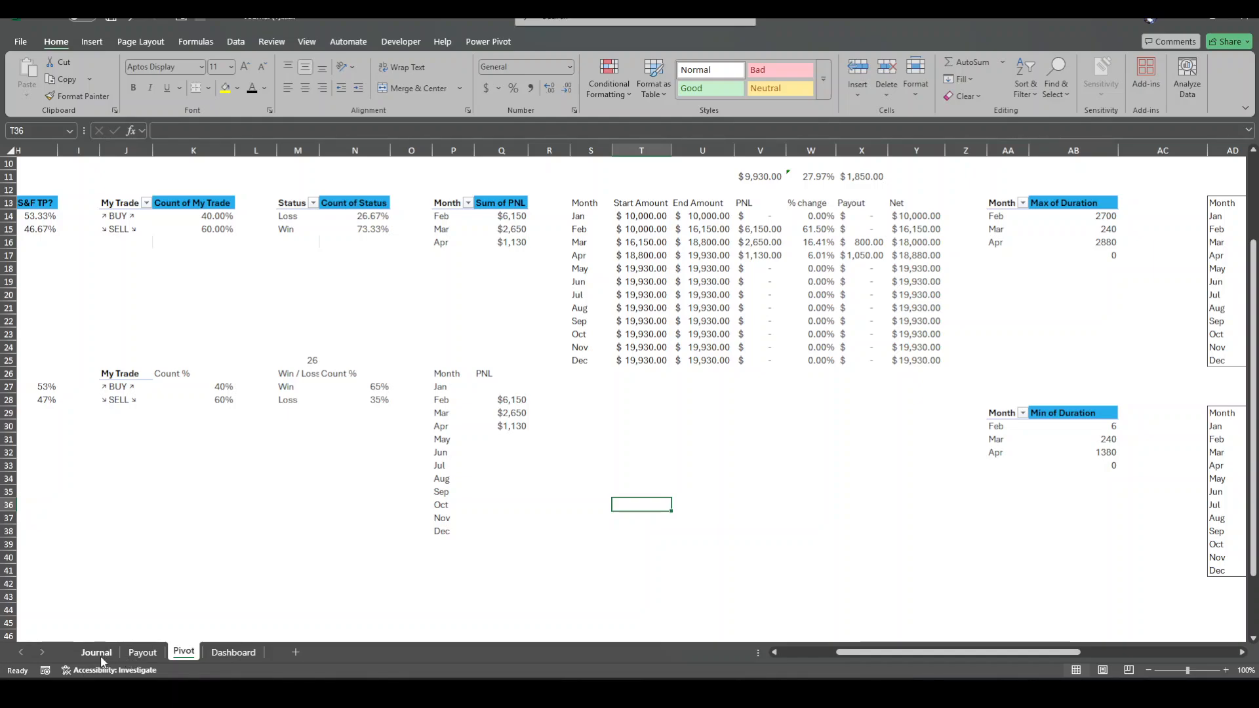
{"action": "left_click", "coordinate": [99, 654]}
{"action": "left_click", "coordinate": [183, 652]}
{"action": "left_click", "coordinate": [232, 653]}
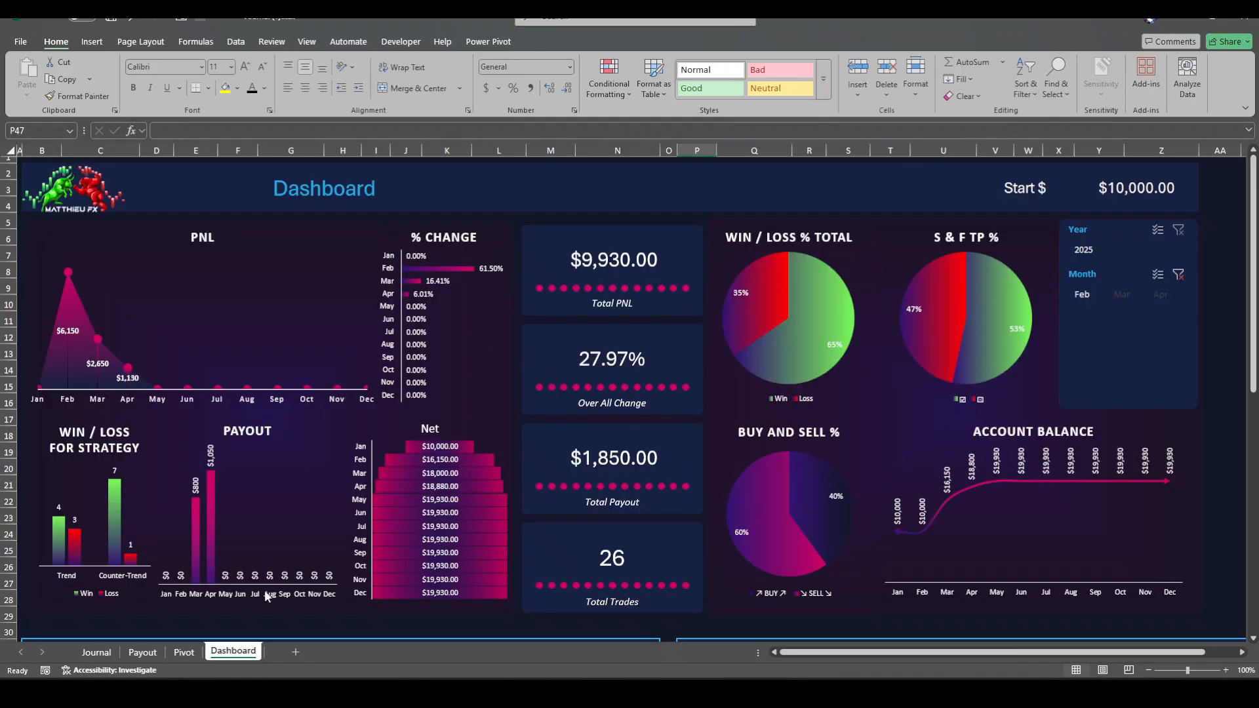
{"action": "left_click", "coordinate": [1006, 194]}
{"action": "left_click", "coordinate": [1113, 195]}
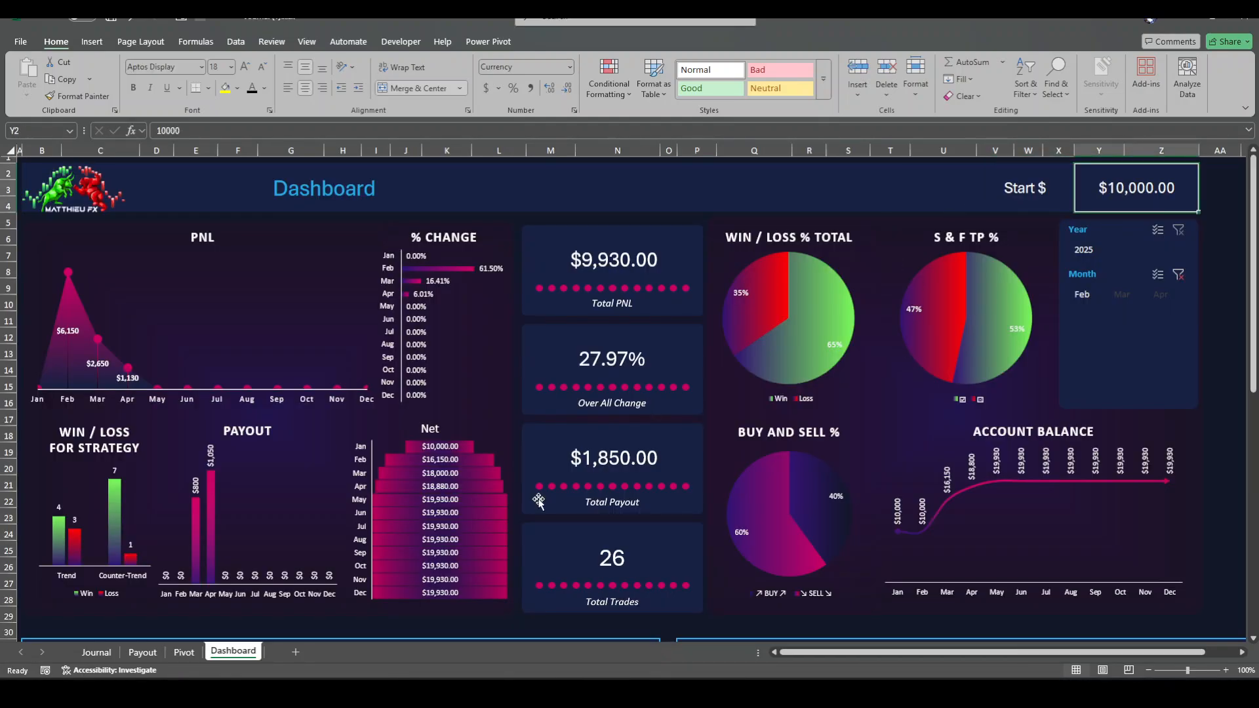
Examine the January Start Amount, End Amount and PNL formulas in the Pivot sheet's monthly table
{"action": "left_click", "coordinate": [175, 657]}
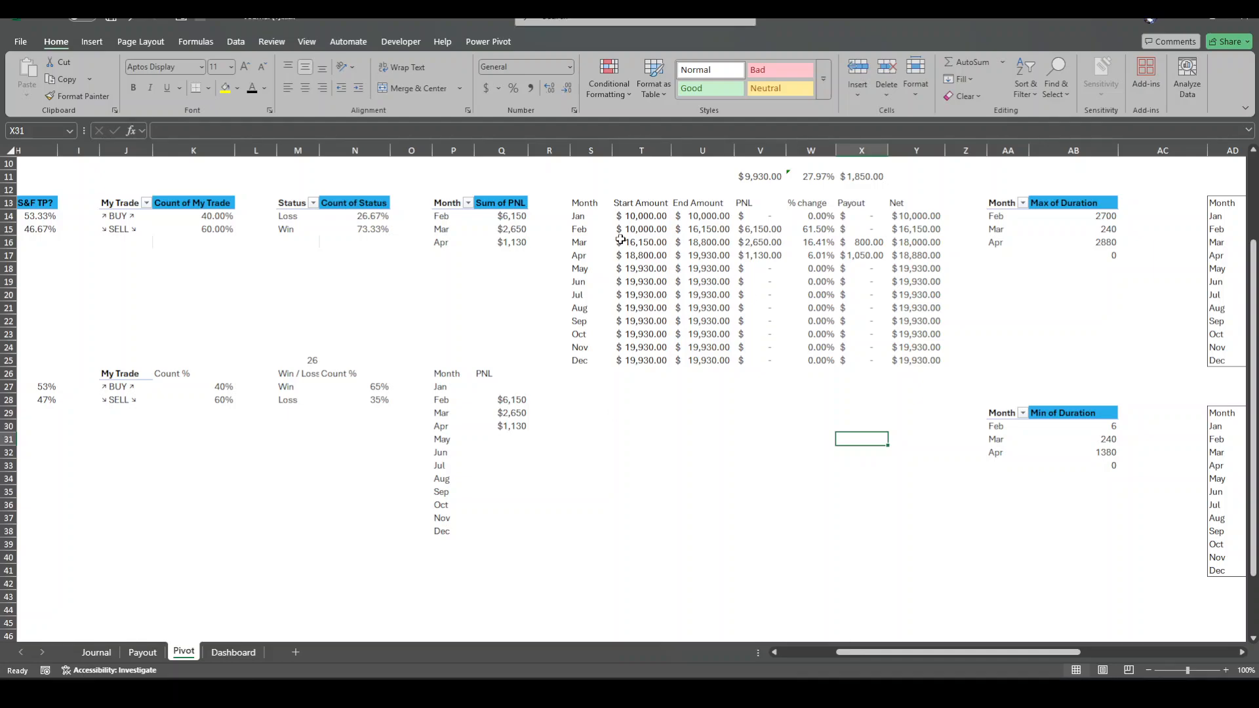
{"action": "left_click", "coordinate": [632, 218]}
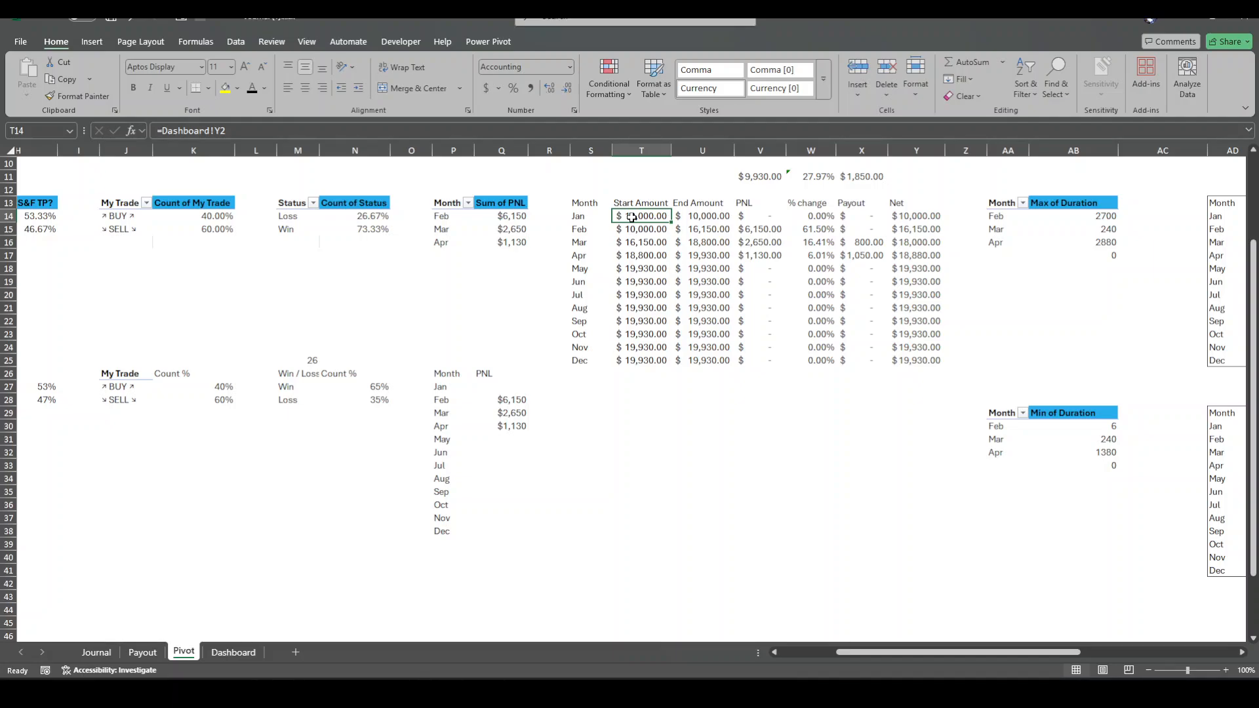
{"action": "left_click", "coordinate": [708, 218]}
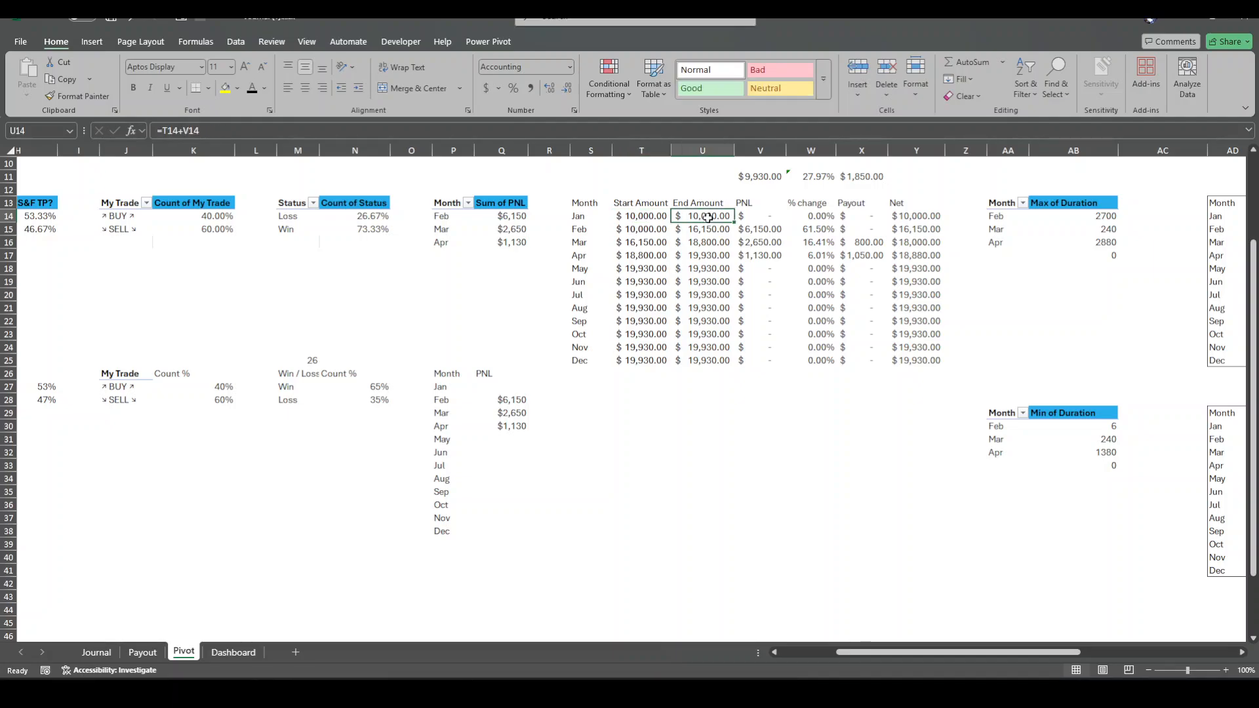
{"action": "left_click", "coordinate": [763, 216]}
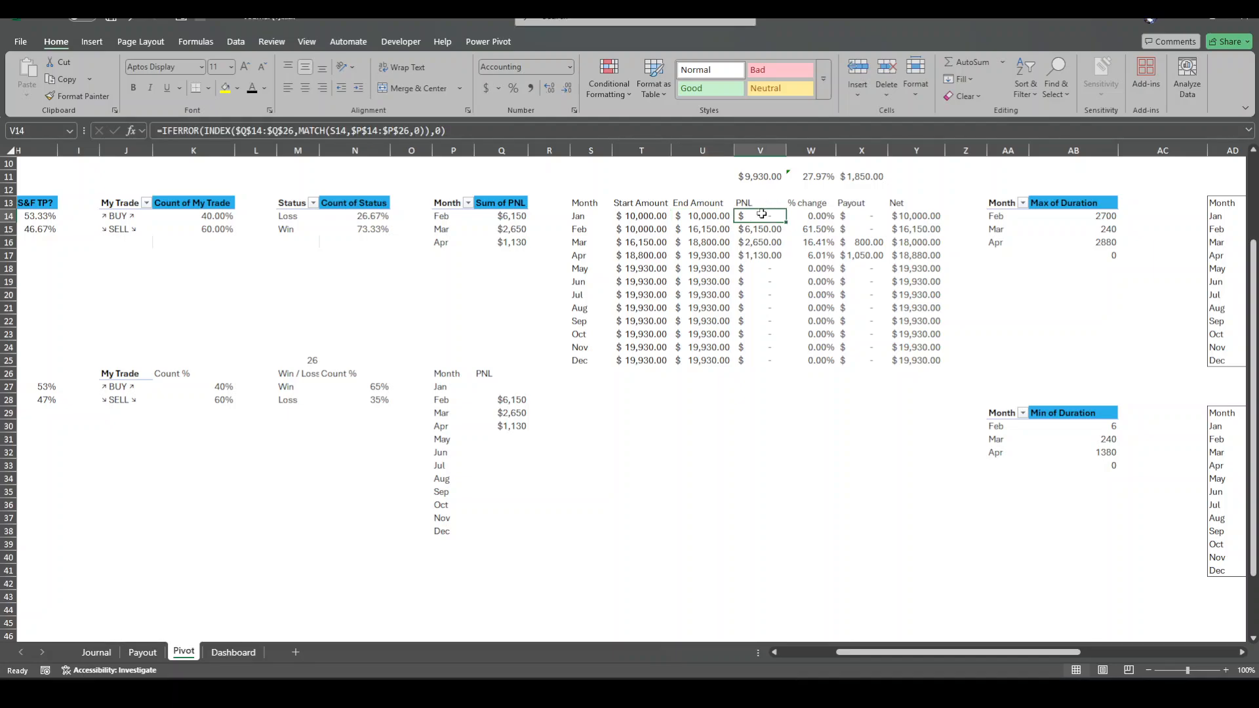
{"action": "left_click", "coordinate": [701, 216]}
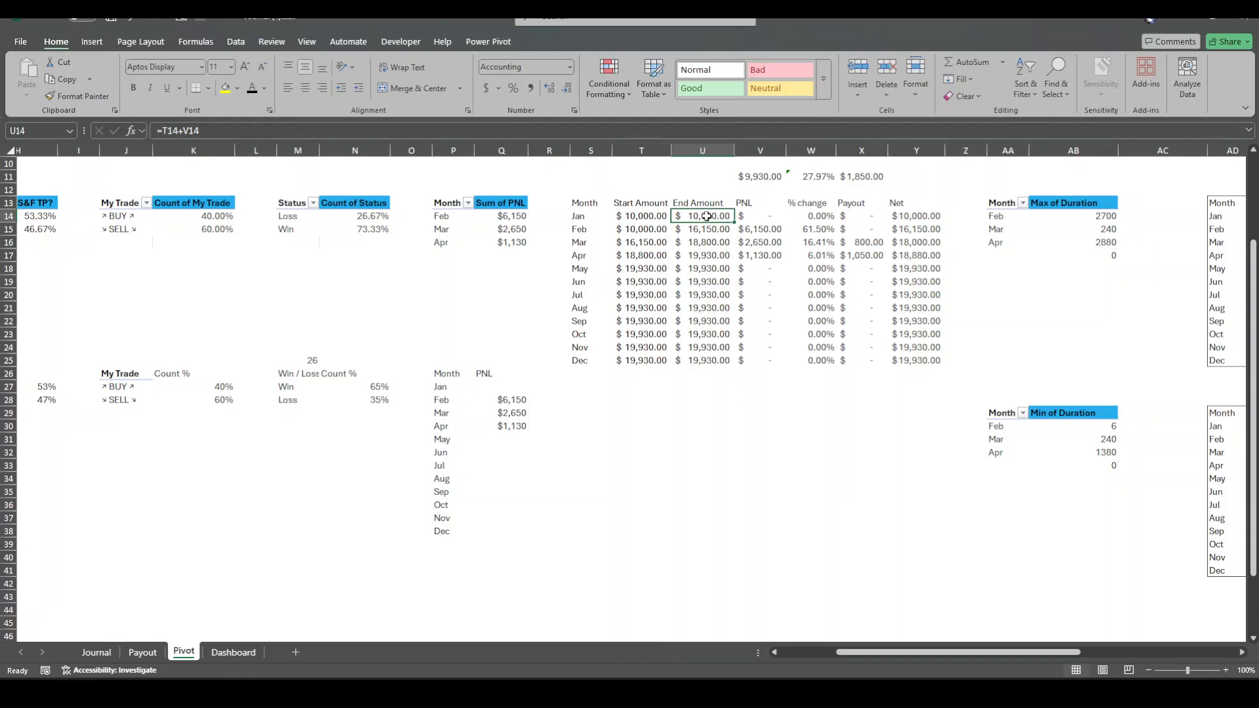
{"action": "left_click", "coordinate": [664, 216]}
{"action": "left_click", "coordinate": [698, 216]}
Inspect the February Start Amount, End Amount and PNL formulas in the monthly table
{"action": "left_click", "coordinate": [639, 230]}
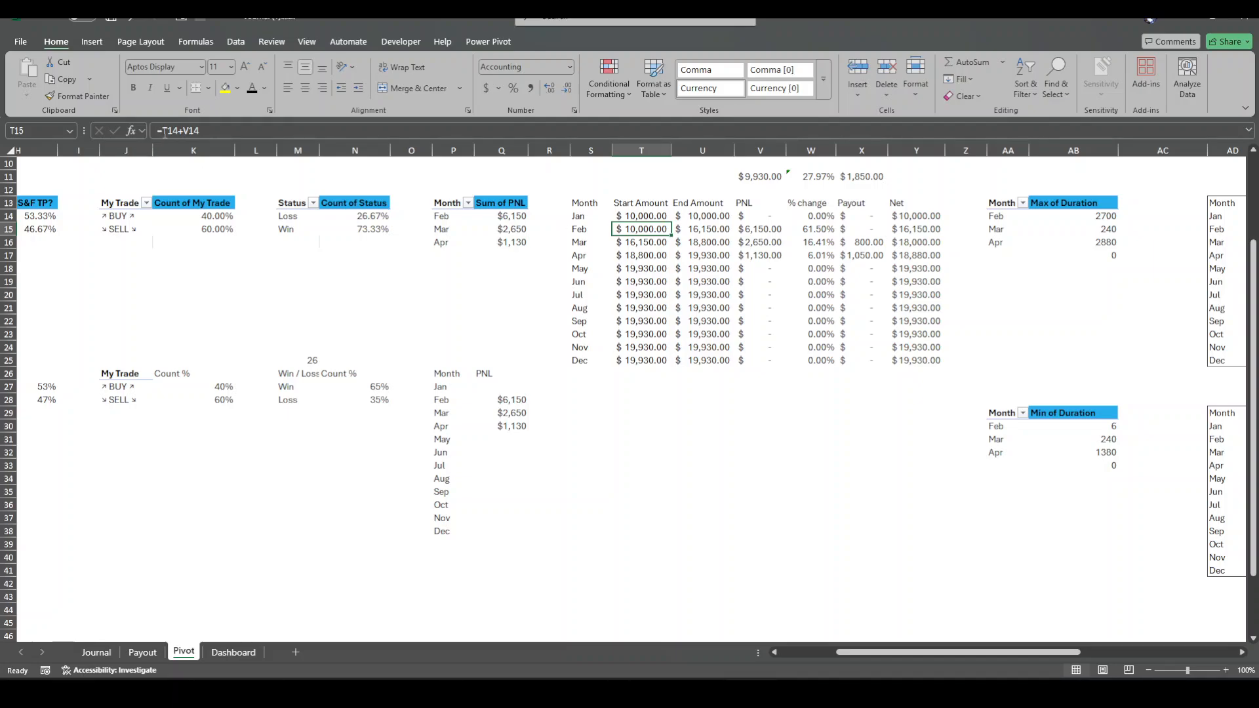
{"action": "left_click", "coordinate": [165, 132]}
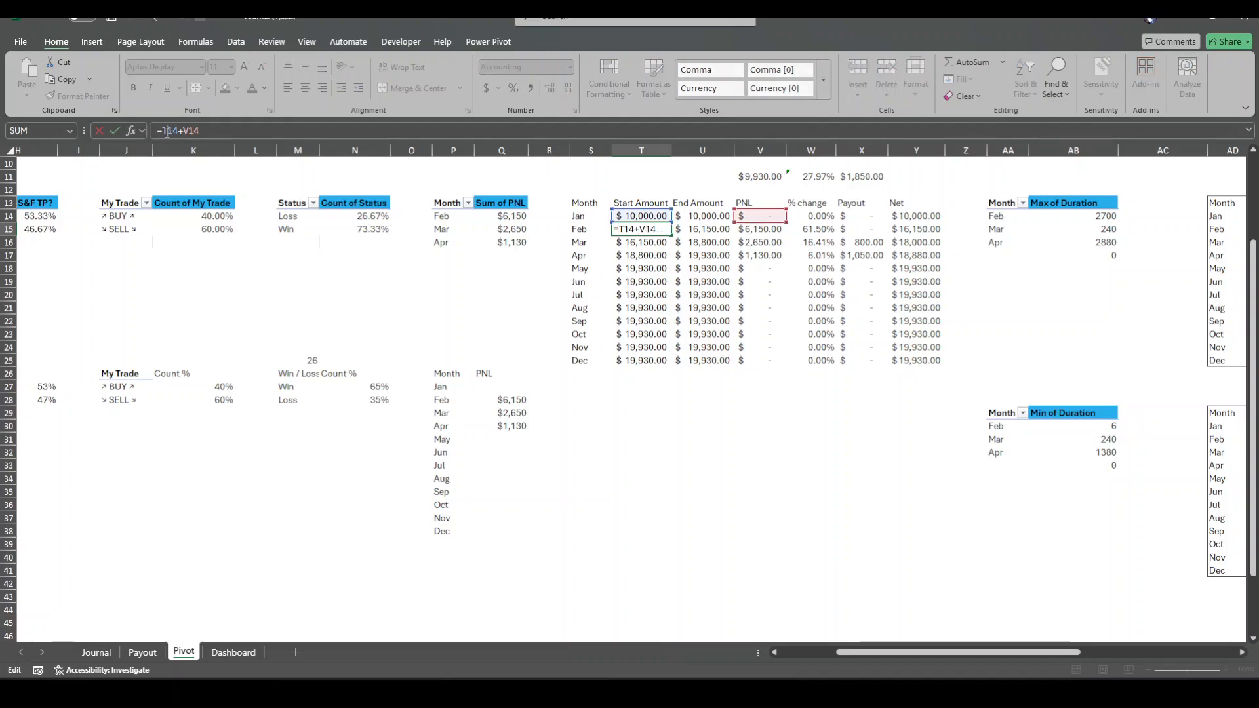
{"action": "key", "text": "Return"}
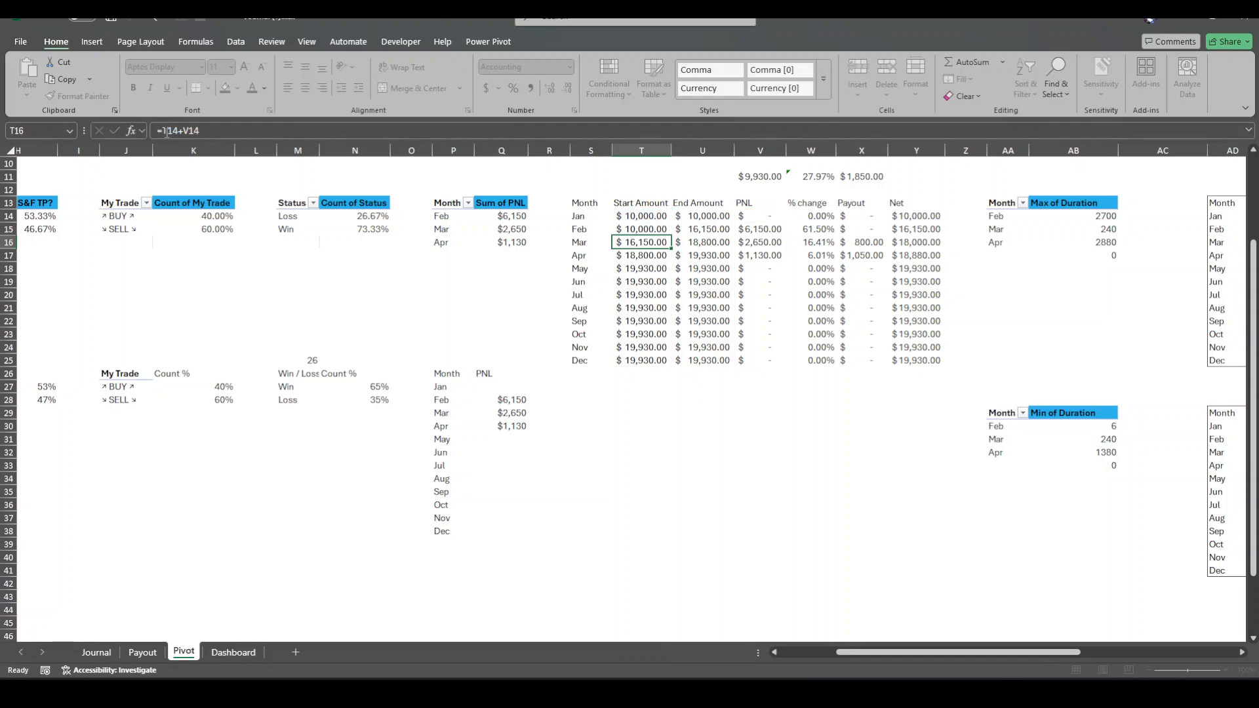
{"action": "left_click", "coordinate": [713, 217]}
{"action": "left_click", "coordinate": [663, 232]}
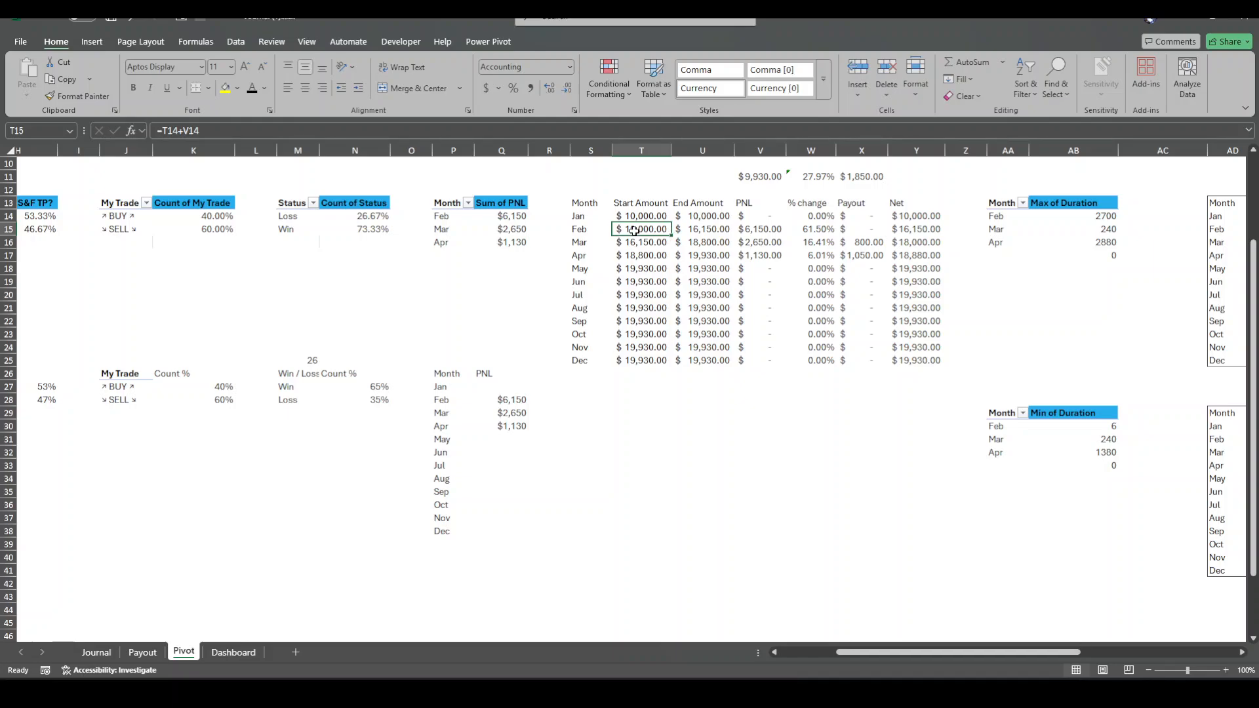
{"action": "left_click", "coordinate": [703, 229]}
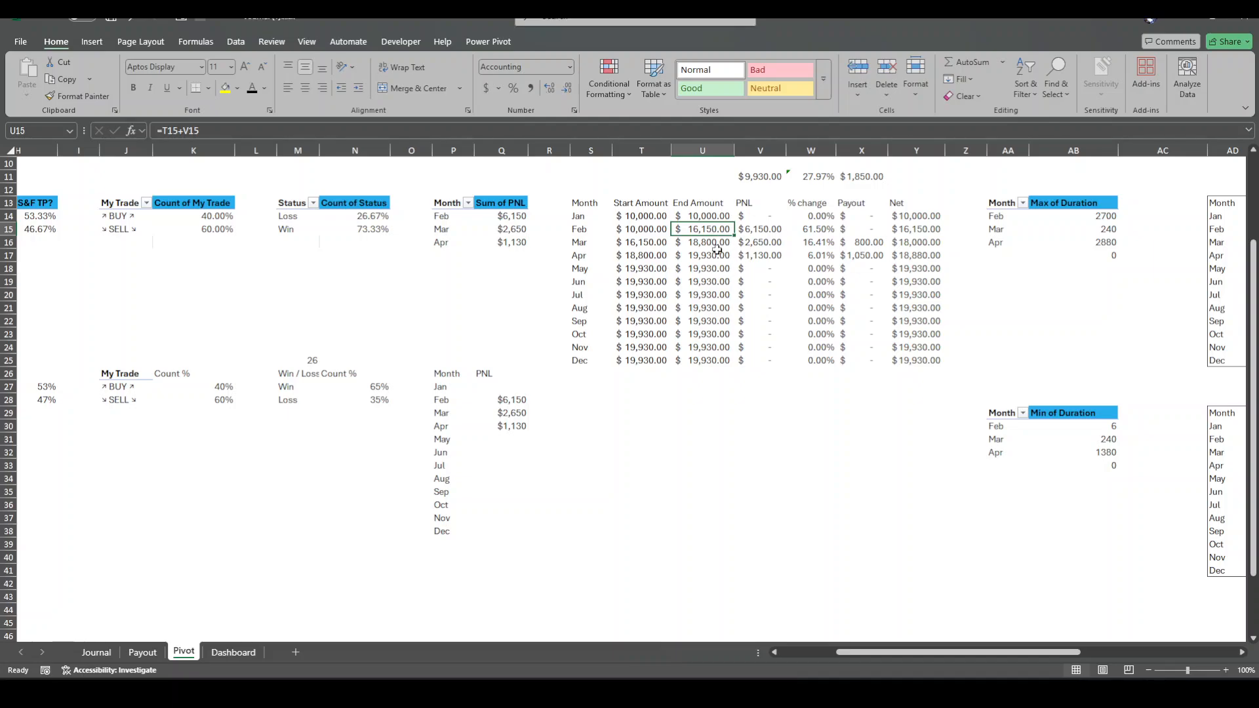
{"action": "left_click", "coordinate": [756, 231]}
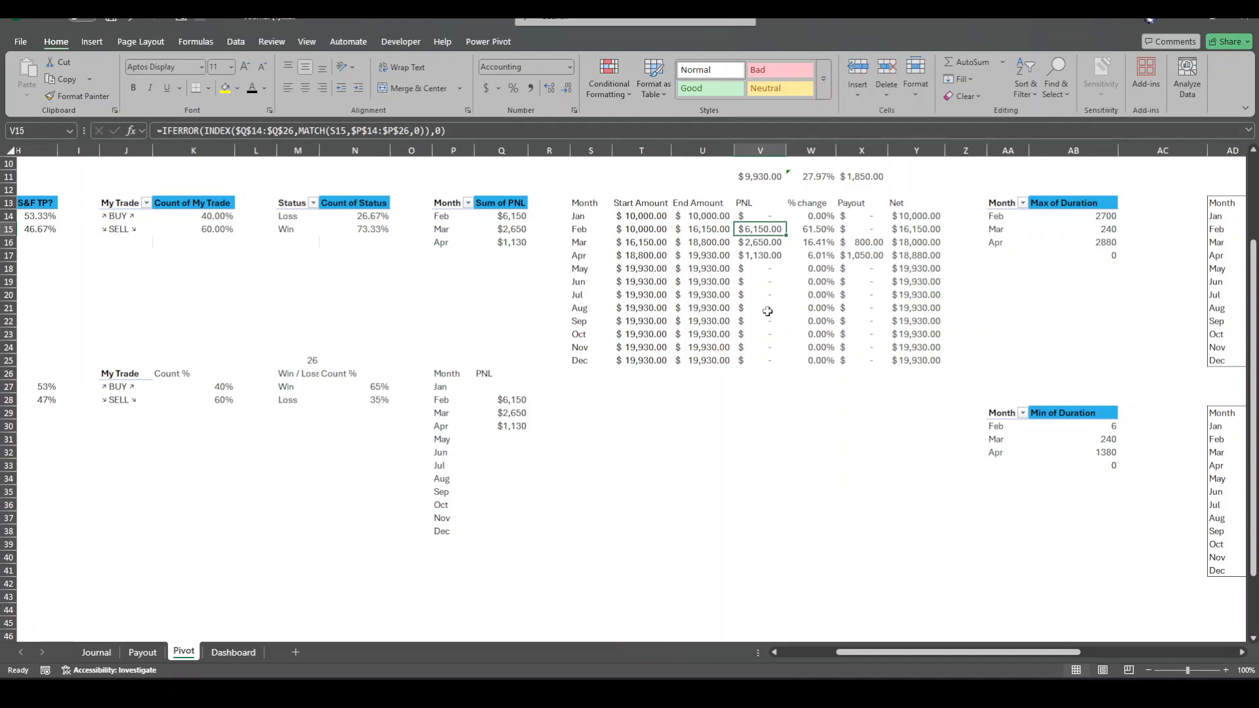
Check the March Start Amount formula and the End Amount formulas for March and the following months
{"action": "left_click", "coordinate": [646, 244]}
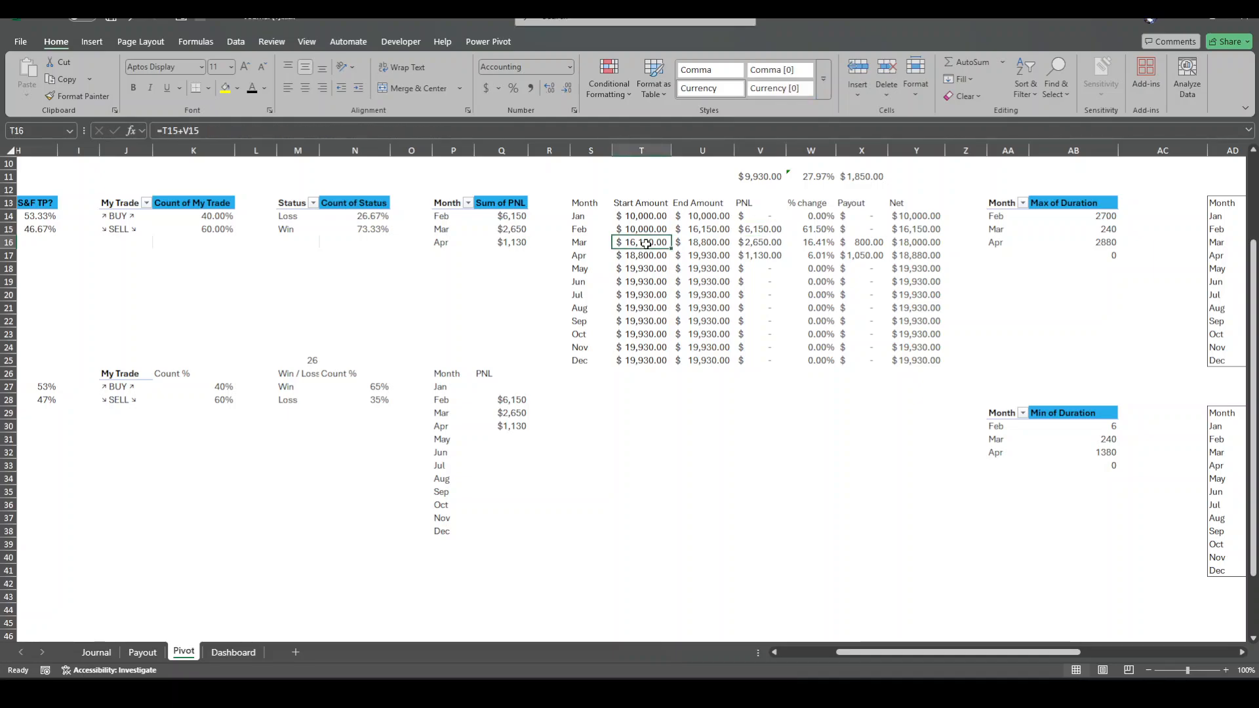
{"action": "left_click", "coordinate": [702, 242]}
{"action": "left_click", "coordinate": [702, 267]}
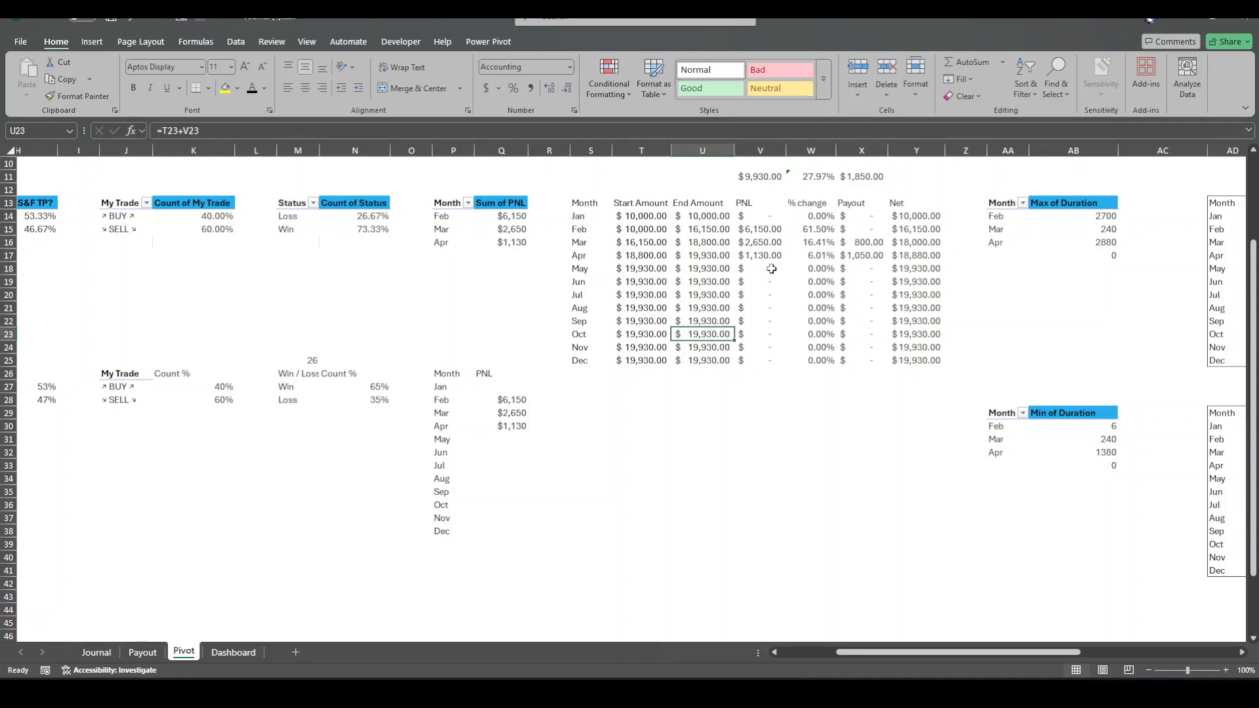
{"action": "left_click_drag", "start_coordinate": [770, 269], "coordinate": [716, 283]}
{"action": "left_click", "coordinate": [677, 386]}
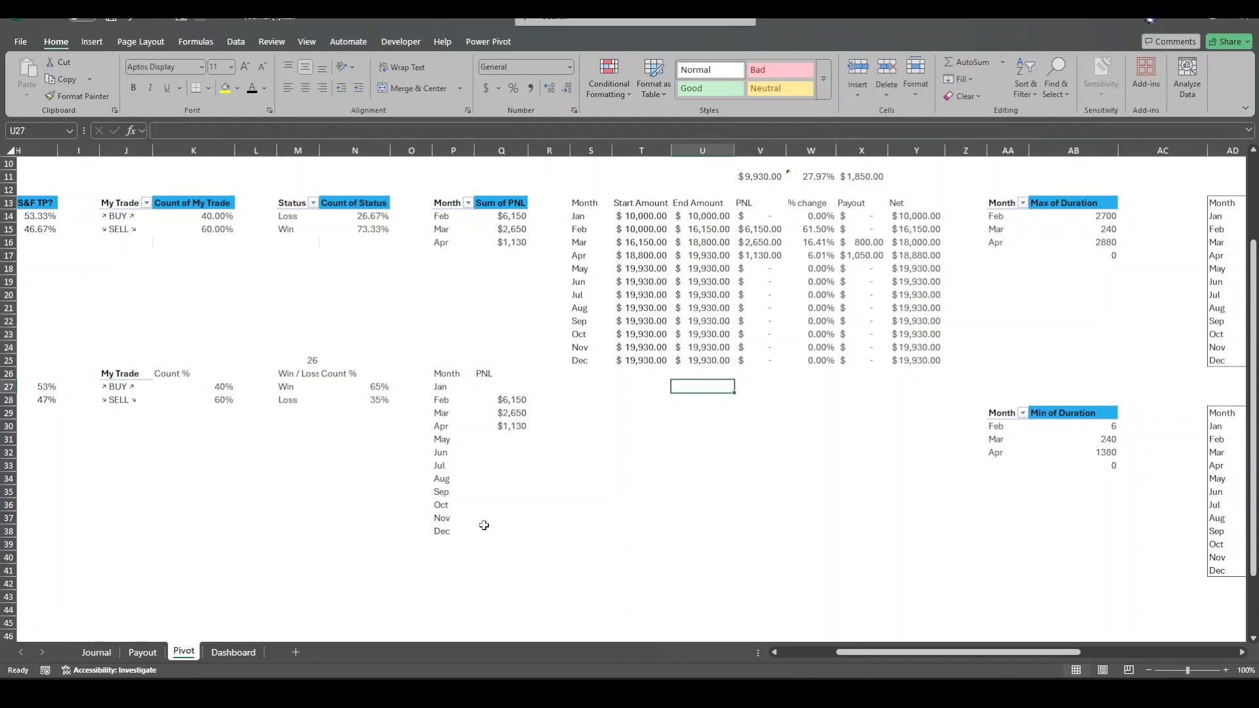
Review the Dashboard's PNL chart, % Change chart and Total PNL card
{"action": "left_click", "coordinate": [233, 653]}
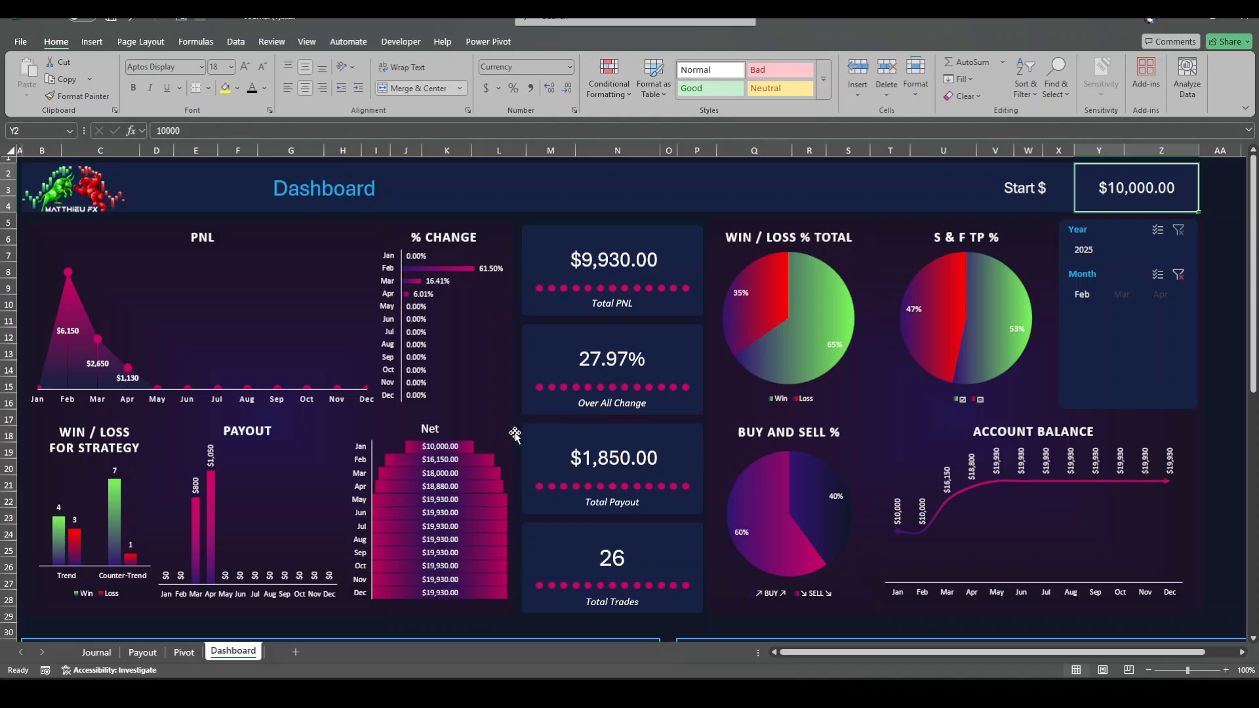
{"action": "left_click", "coordinate": [246, 321]}
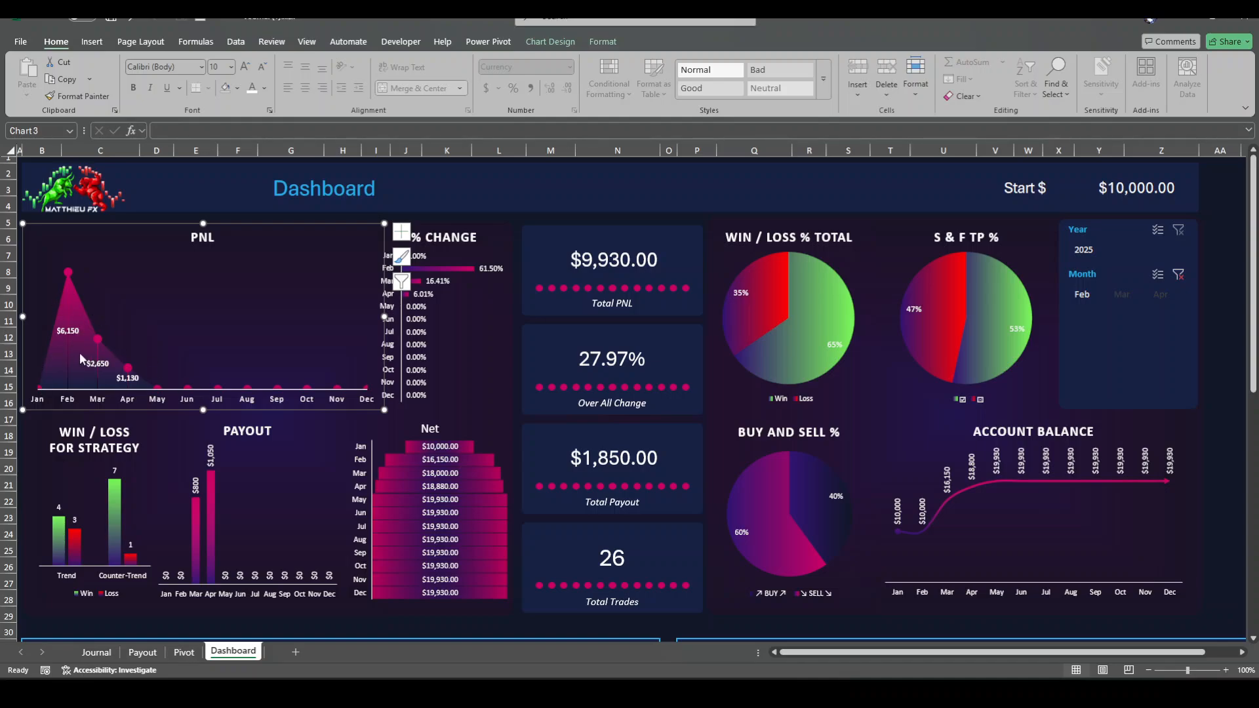
{"action": "left_click", "coordinate": [488, 372]}
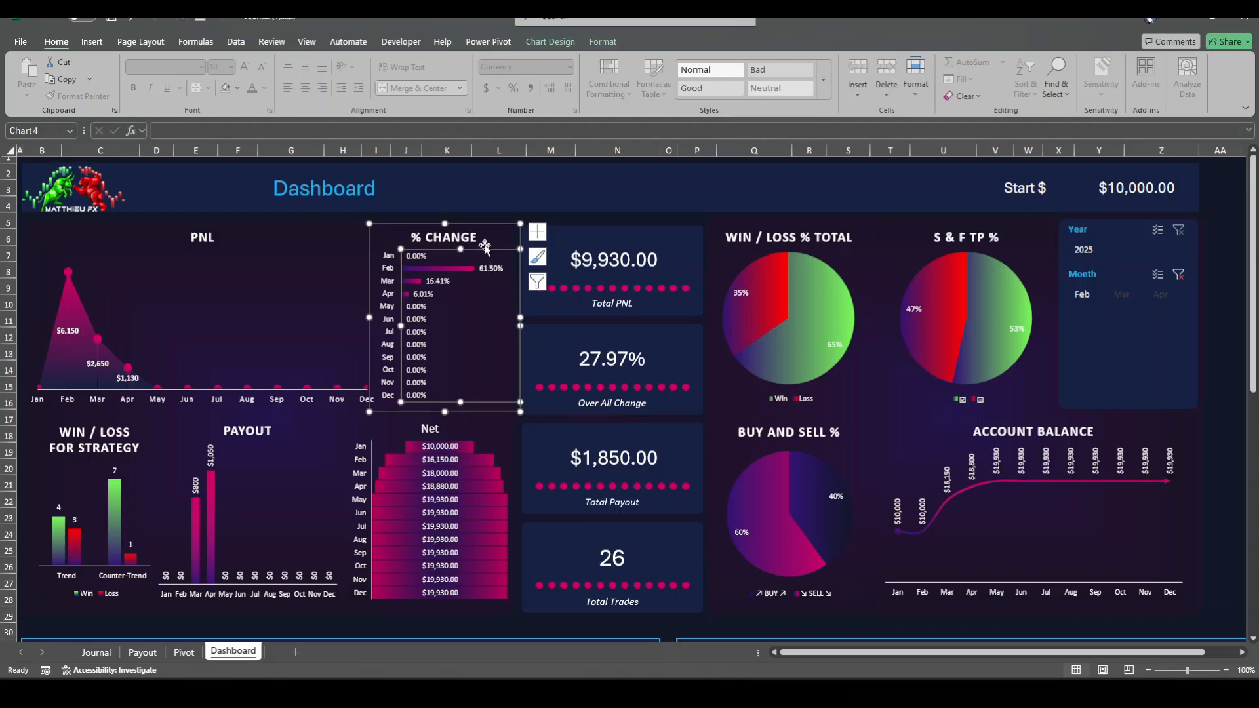
{"action": "left_click", "coordinate": [482, 230]}
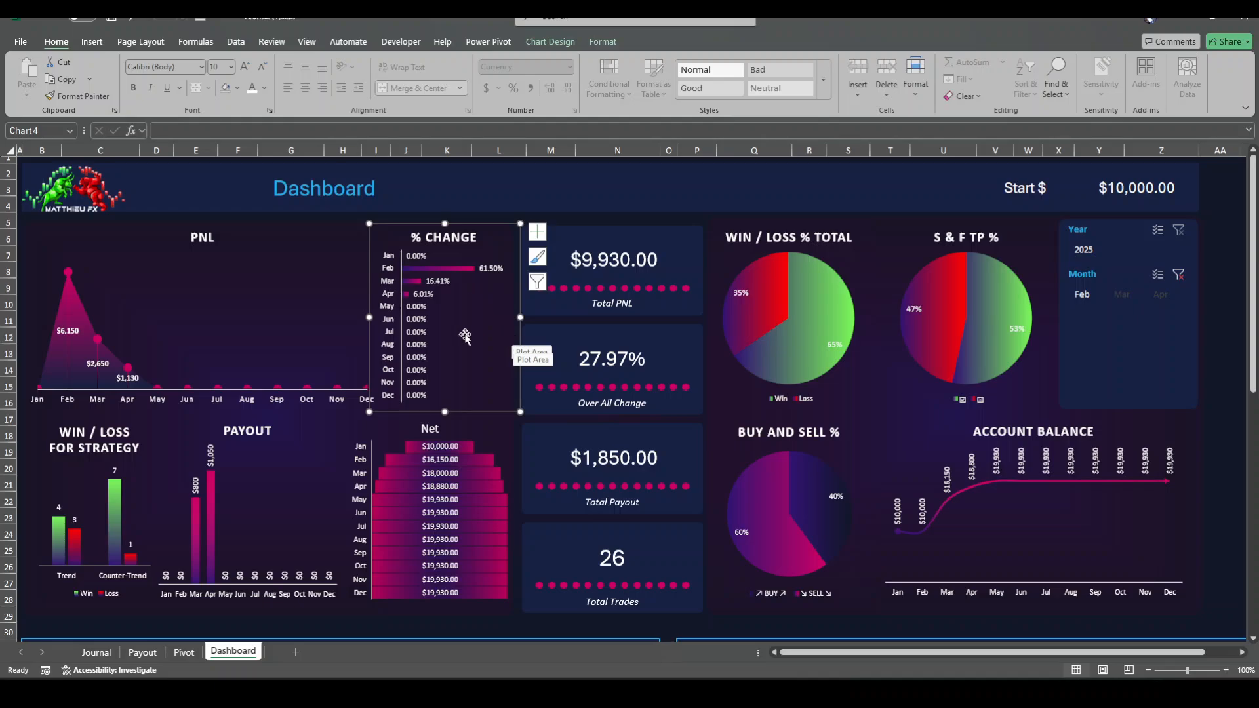
{"action": "left_click", "coordinate": [663, 261]}
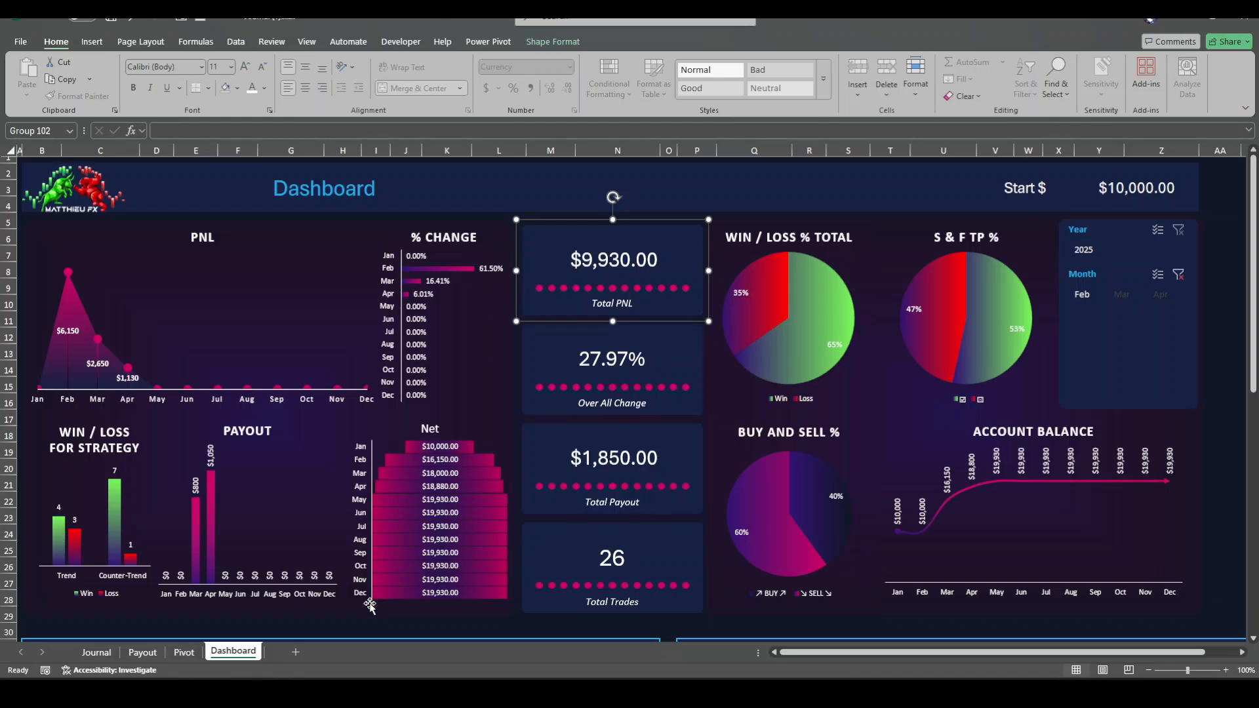
Inspect the February to April % change cells on the Pivot sheet and select the range W15:W17 for its average
{"action": "left_click", "coordinate": [156, 653]}
{"action": "left_click", "coordinate": [182, 652]}
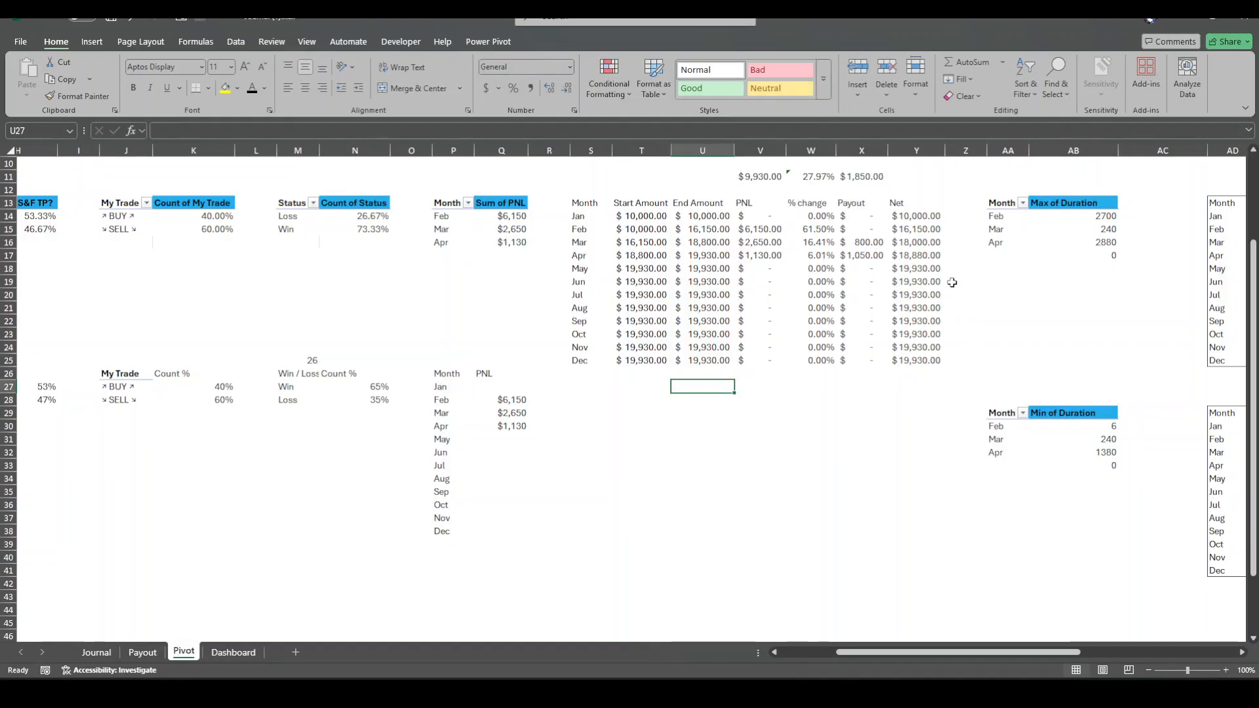
{"action": "left_click", "coordinate": [830, 225]}
{"action": "left_click", "coordinate": [827, 243]}
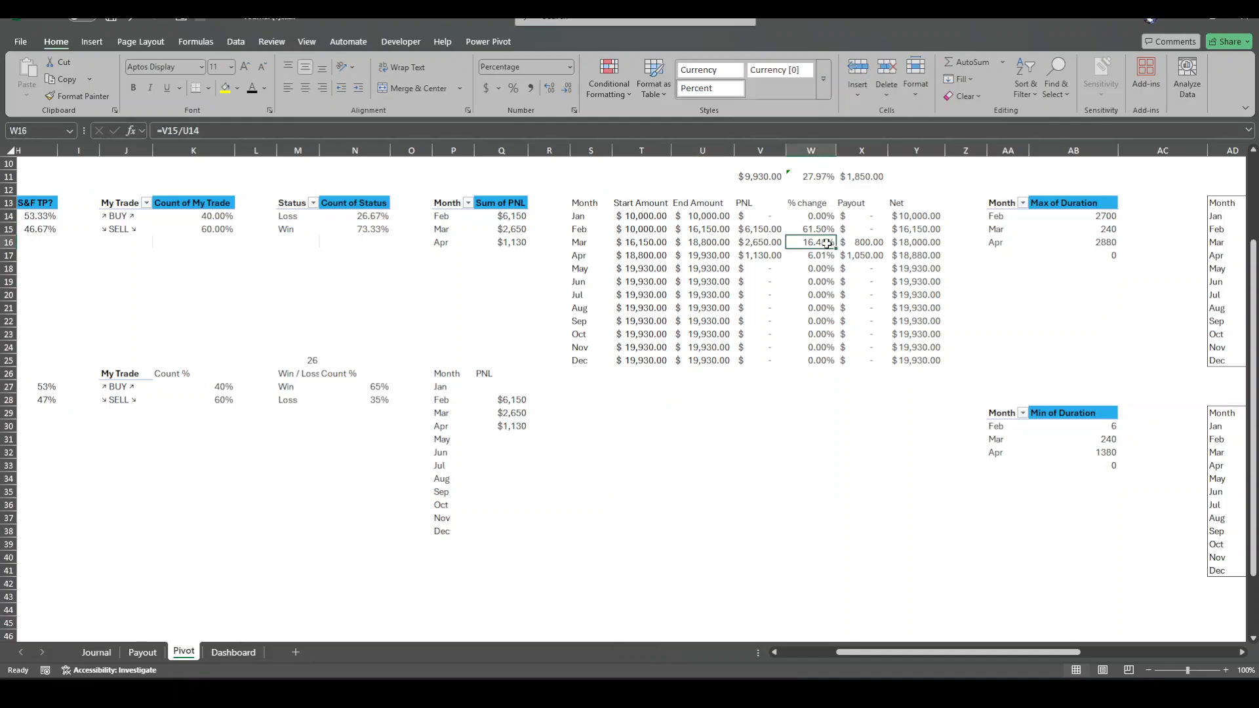
{"action": "left_click", "coordinate": [824, 255]}
{"action": "left_click_drag", "start_coordinate": [822, 230], "coordinate": [827, 258]}
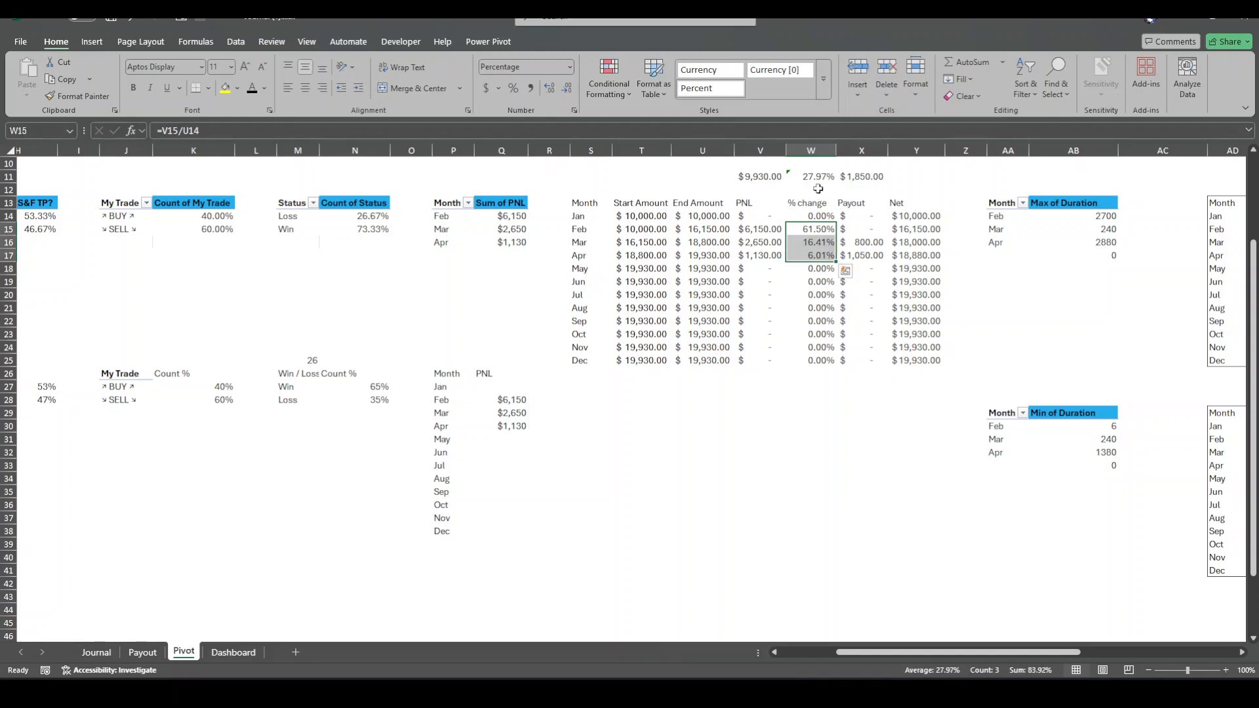
Inspect the overall % change formula in W11 of the Pivot sheet and the February to April percentages it averages
{"action": "left_click", "coordinate": [818, 177]}
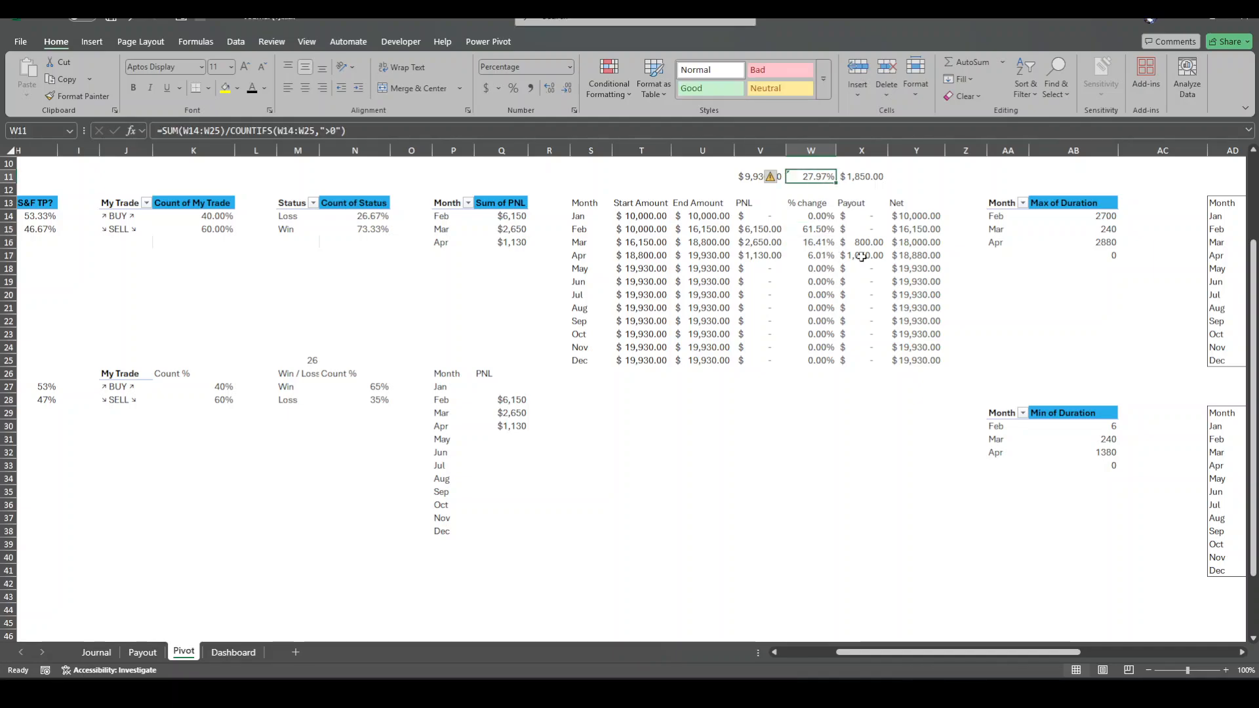
{"action": "left_click", "coordinate": [822, 227]}
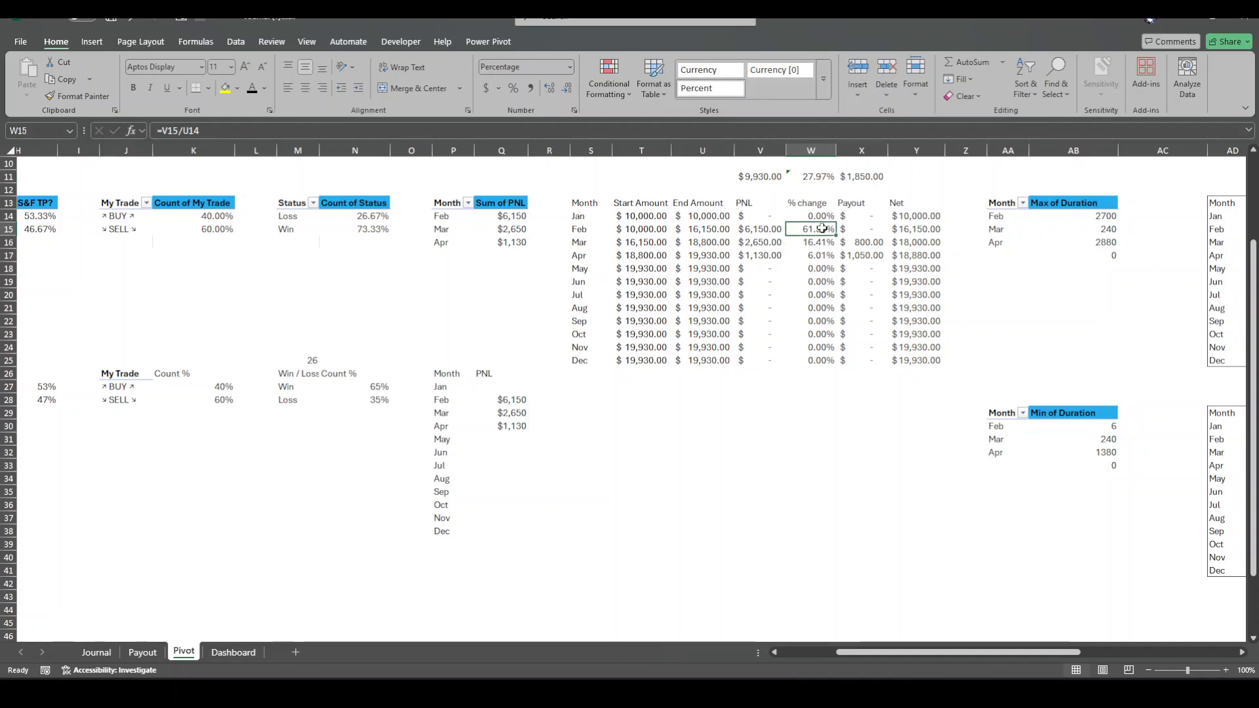
{"action": "left_click", "coordinate": [819, 242]}
{"action": "left_click", "coordinate": [818, 255]}
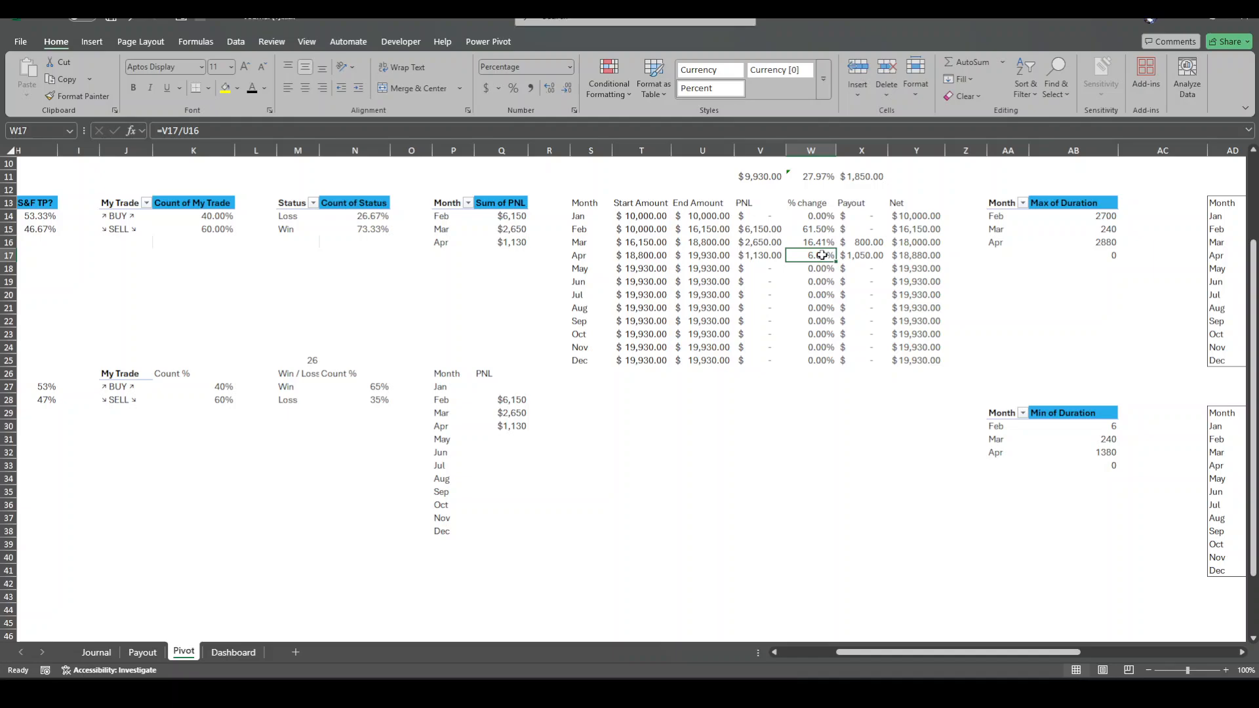
{"action": "left_click", "coordinate": [811, 179]}
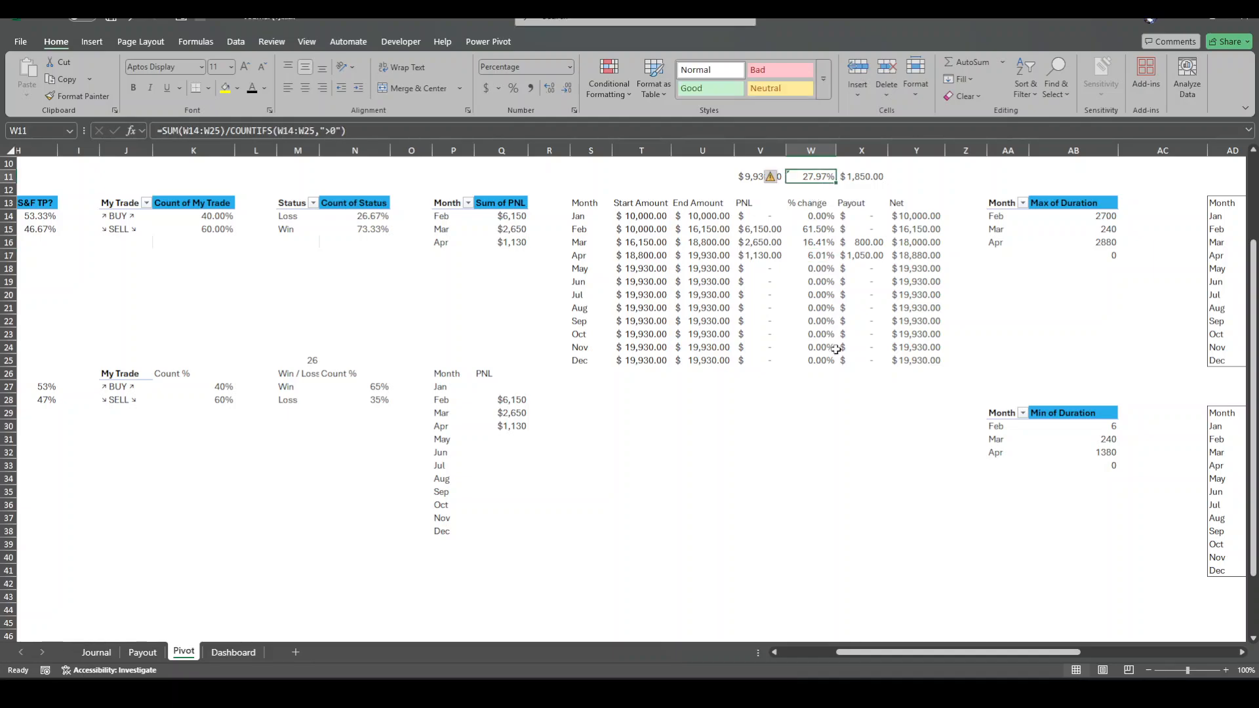
Trace the Dashboard's Total Payout card to its source by selecting the payout amounts H7:H10 on the Payout sheet, and return to Pivot
{"action": "left_click", "coordinate": [244, 656]}
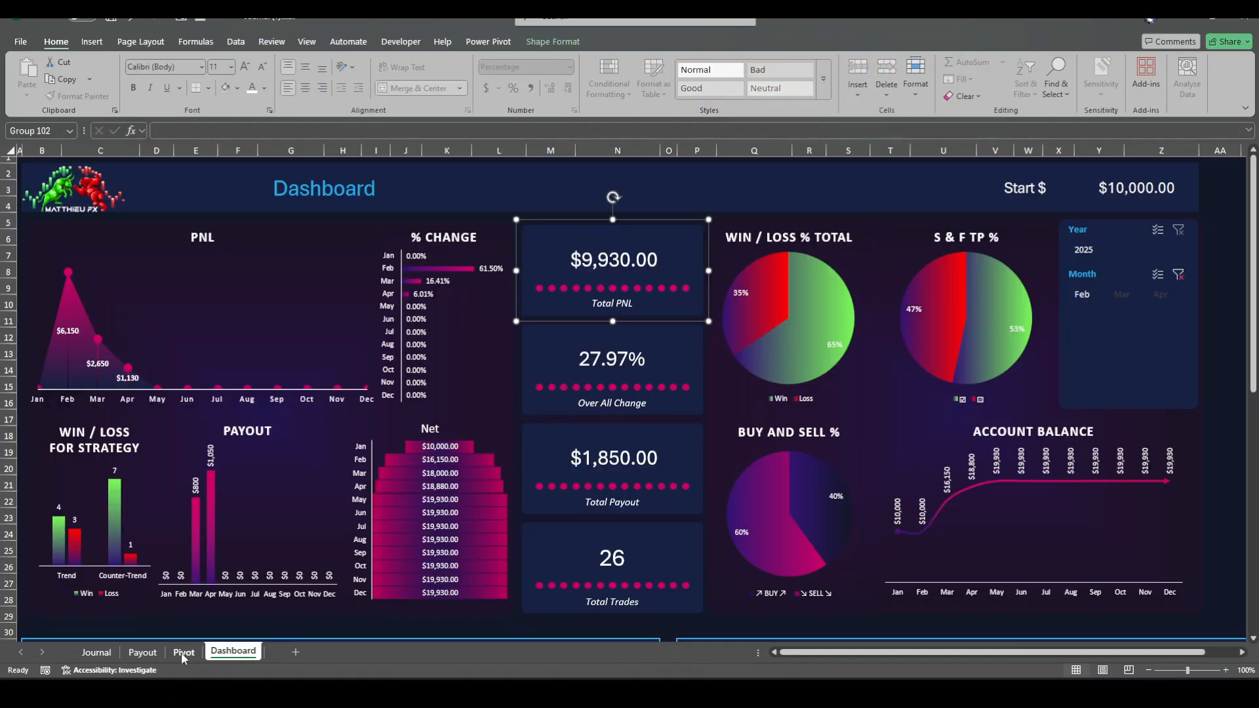
{"action": "left_click", "coordinate": [702, 471]}
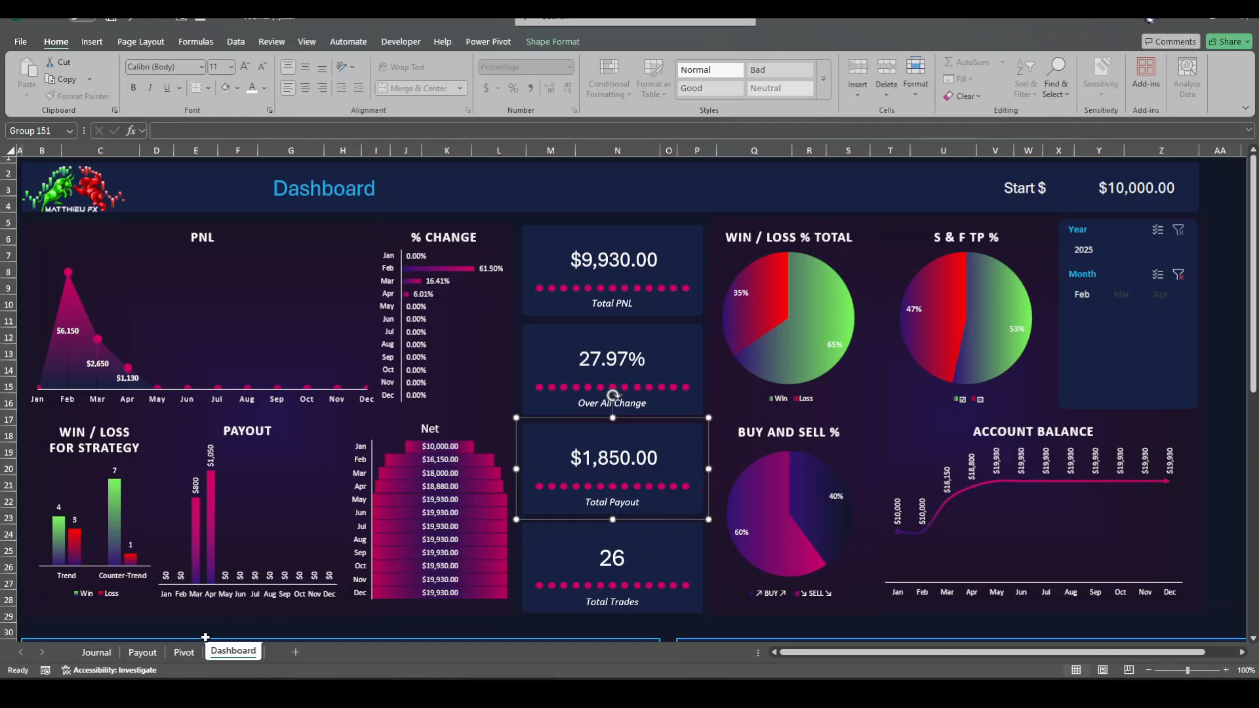
{"action": "left_click", "coordinate": [143, 652]}
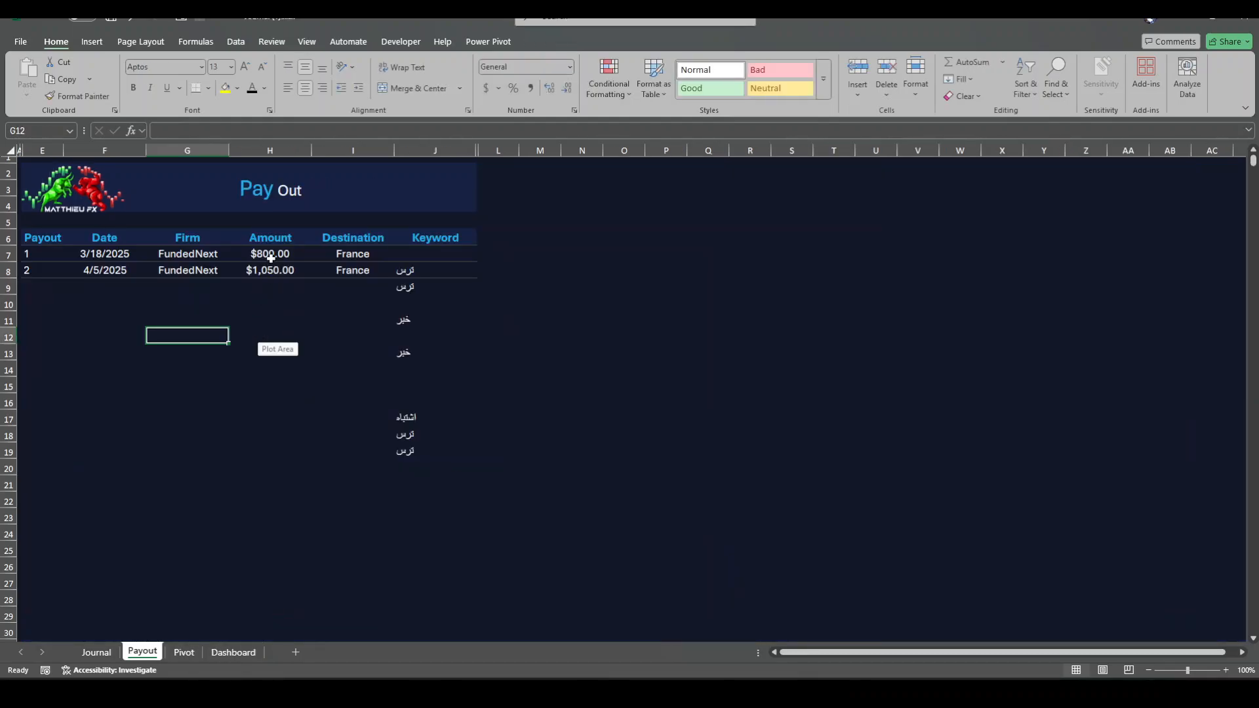
{"action": "left_click_drag", "start_coordinate": [271, 258], "coordinate": [269, 309]}
{"action": "left_click", "coordinate": [183, 652]}
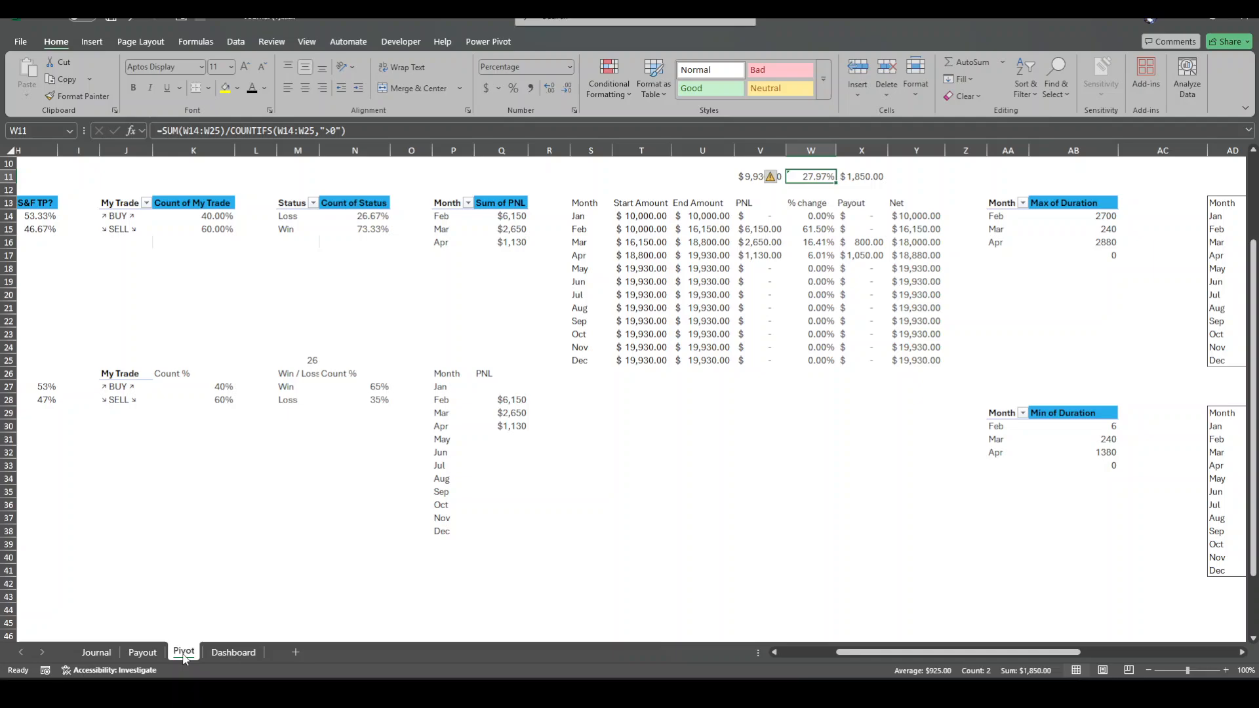
Check the Journal and Pivot sheets behind the Dashboard's Total Trades card and select that card
{"action": "left_click", "coordinate": [232, 652]}
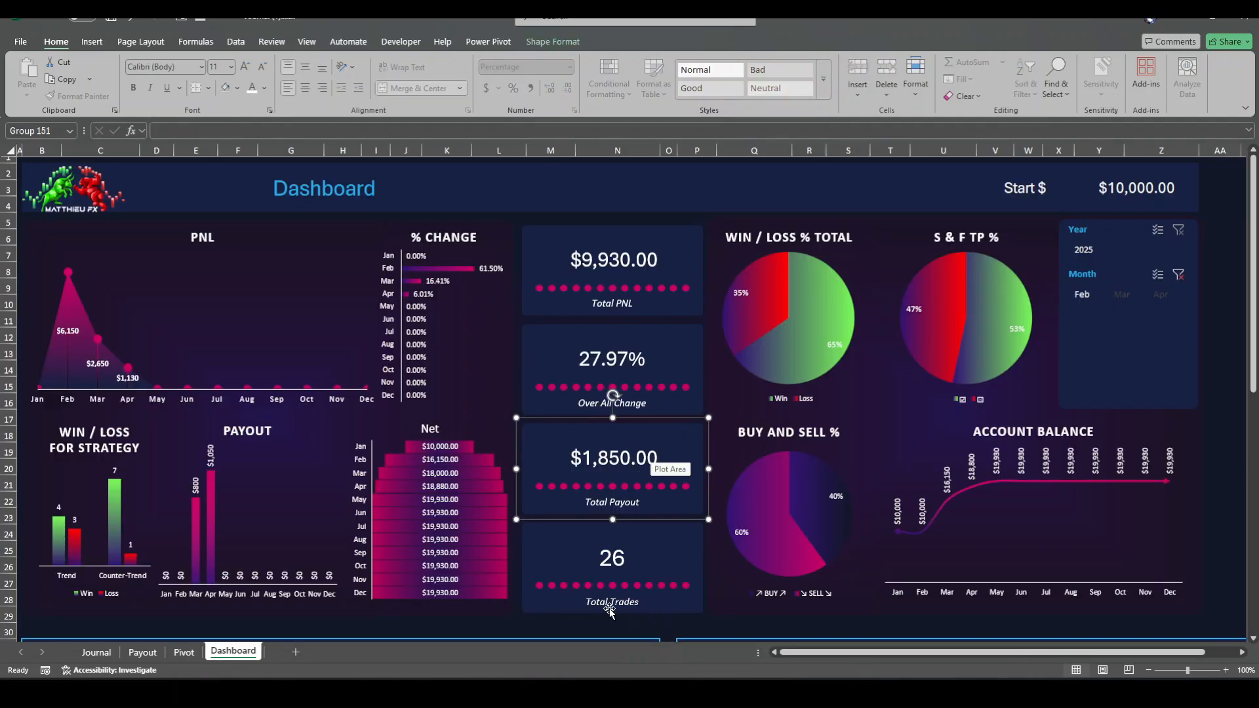
{"action": "left_click", "coordinate": [97, 653]}
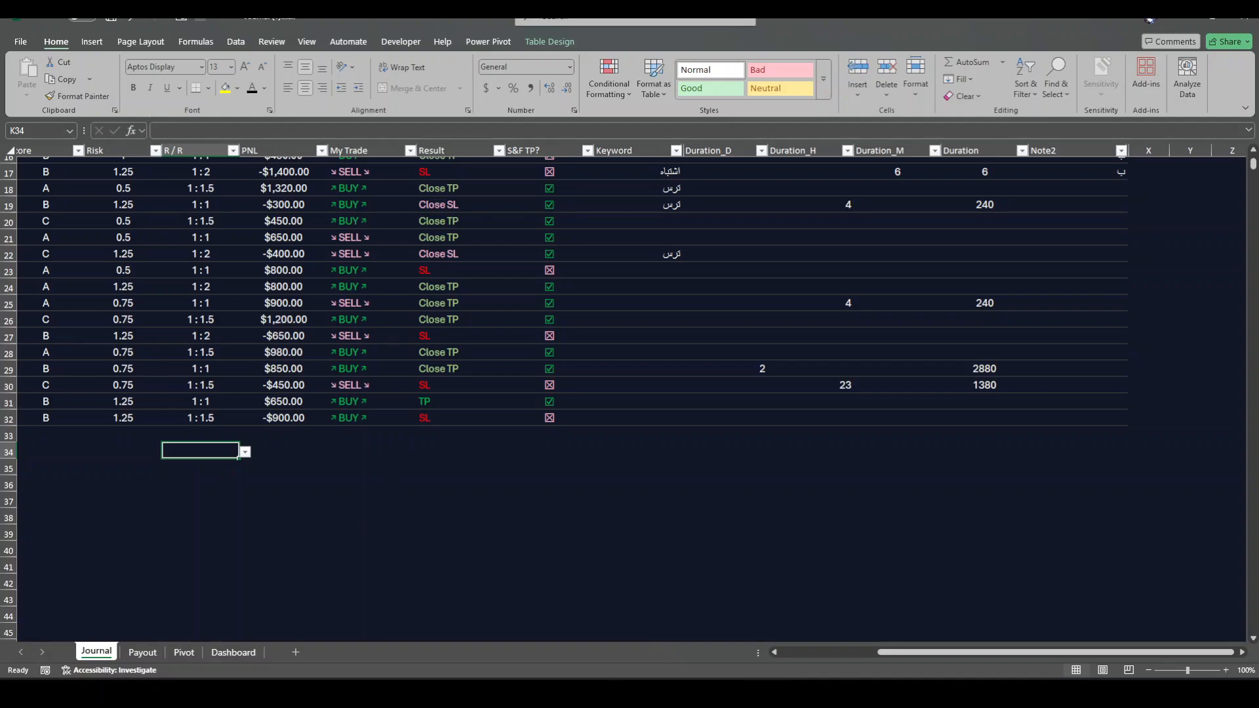
{"action": "left_click", "coordinate": [184, 653]}
{"action": "left_click", "coordinate": [233, 653]}
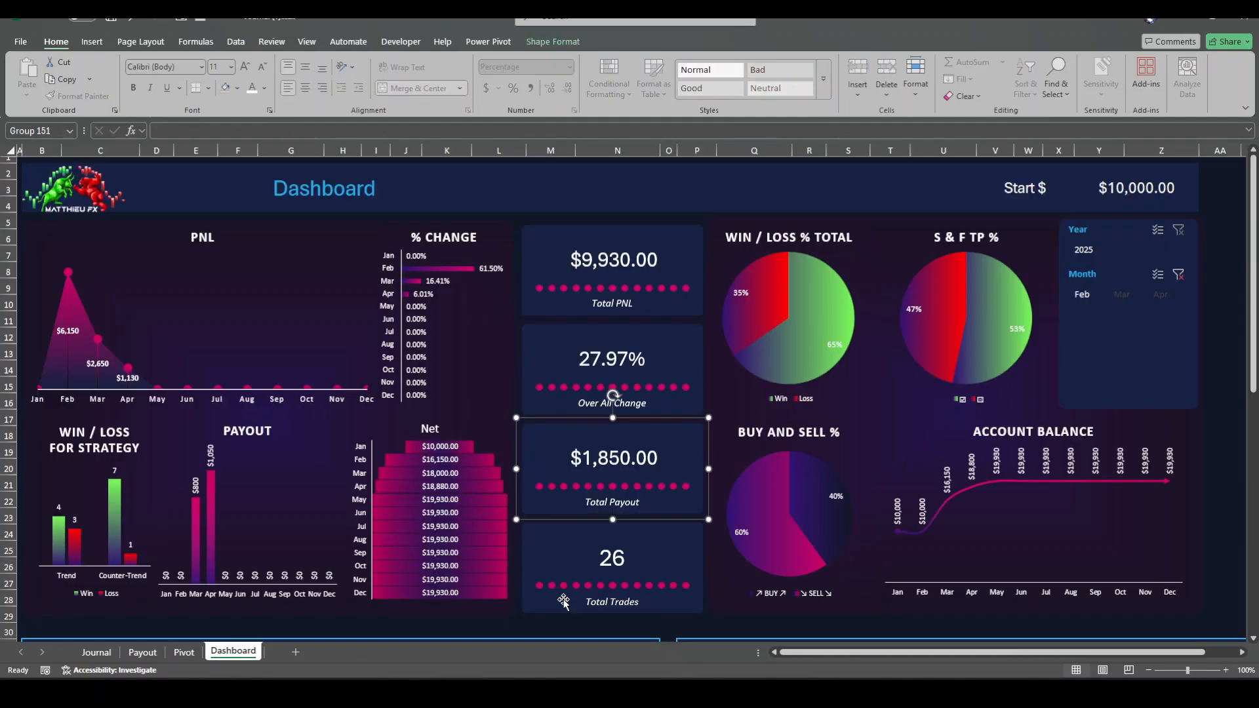
{"action": "left_click", "coordinate": [593, 556]}
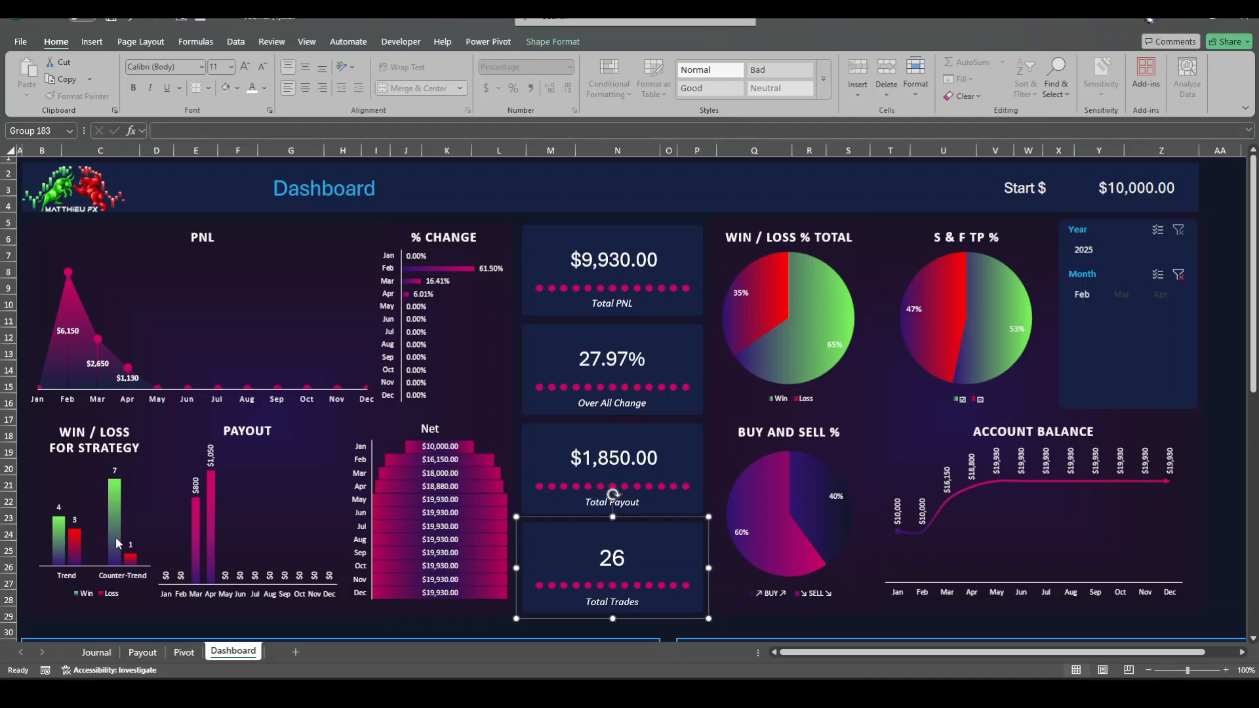
Switch the Month slicer through March and April and back to February to compare the strategy, S & F TP and buy/sell charts
{"action": "left_click", "coordinate": [1124, 295]}
{"action": "left_click", "coordinate": [1161, 294]}
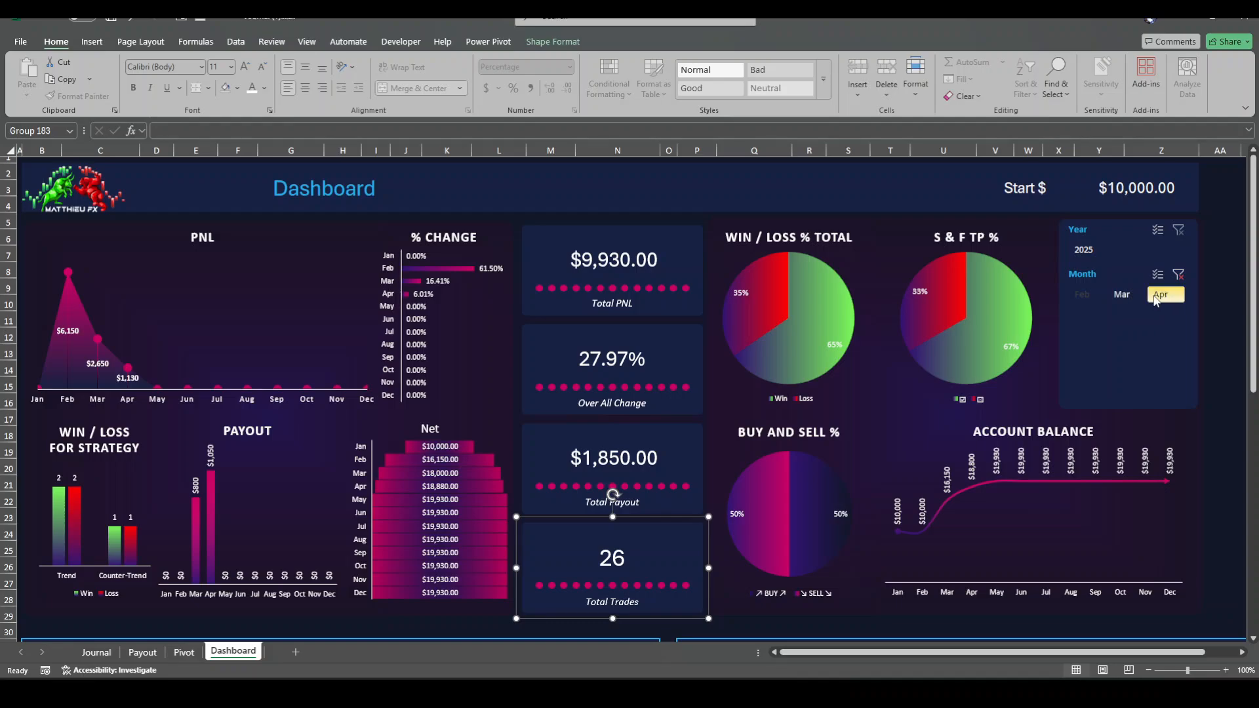
{"action": "left_click", "coordinate": [1099, 296]}
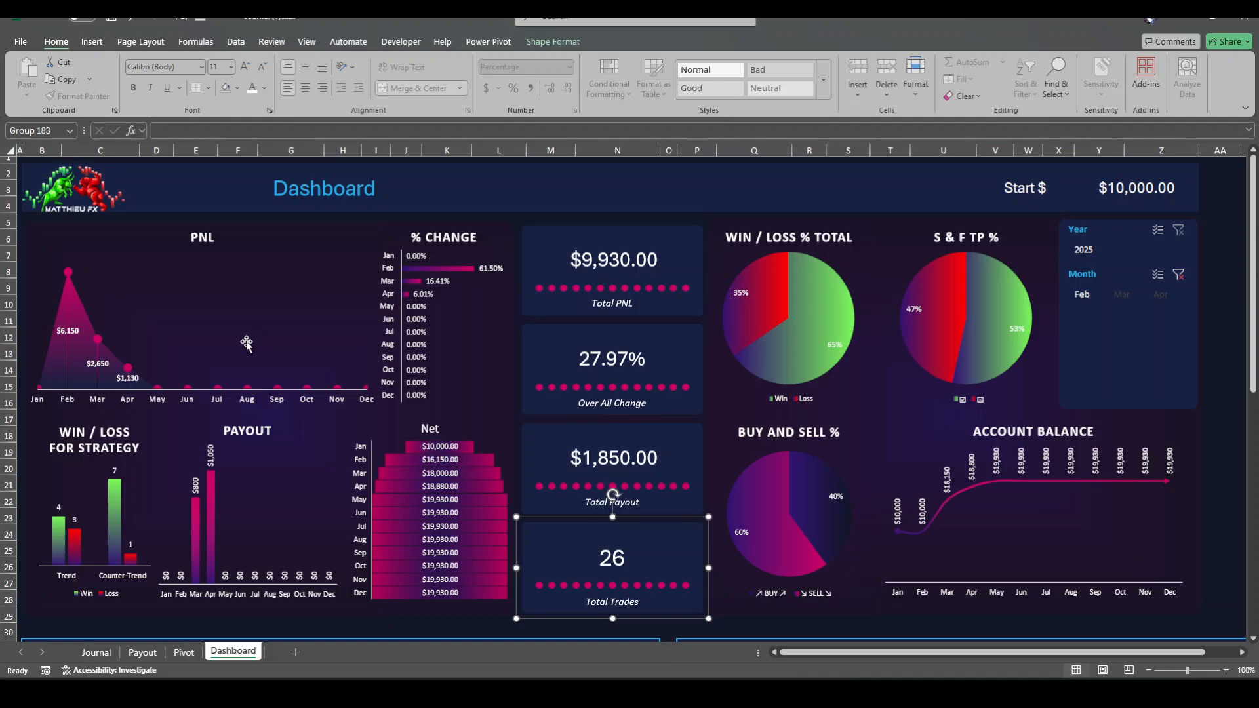
Check whether the Dashboard's PNL chart responds to the Month slicer
{"action": "left_click", "coordinate": [221, 307]}
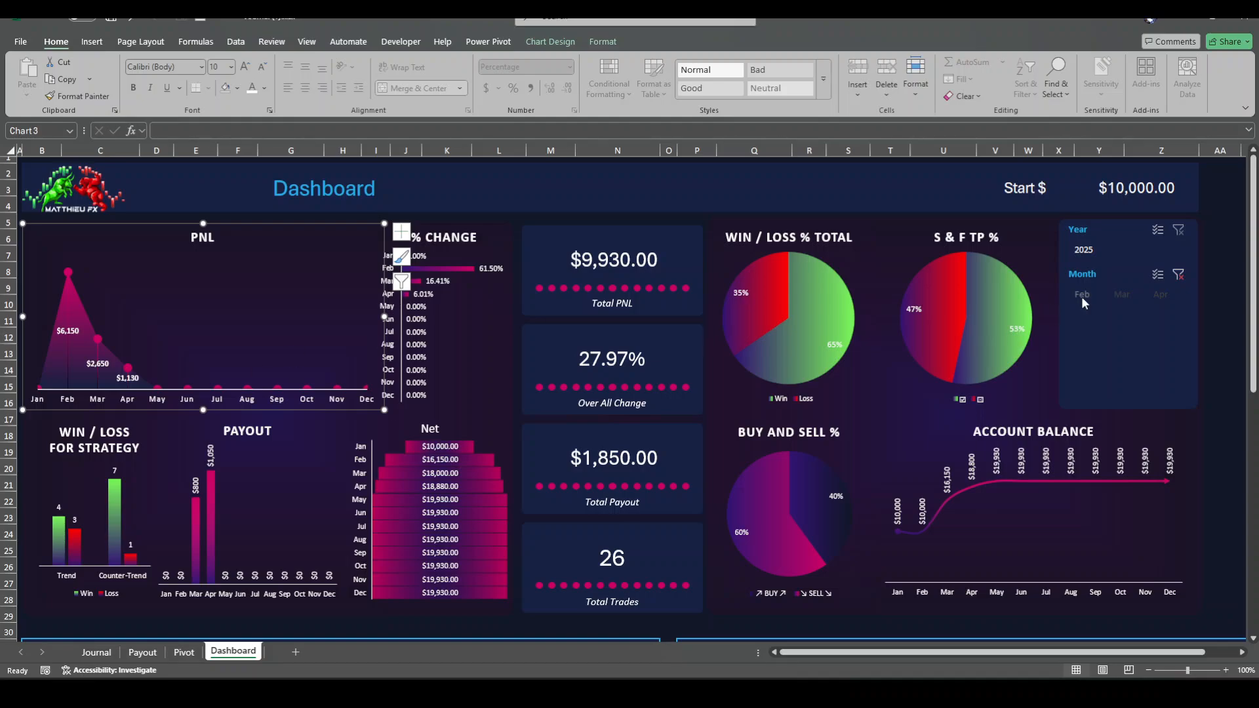
{"action": "left_click", "coordinate": [1115, 296]}
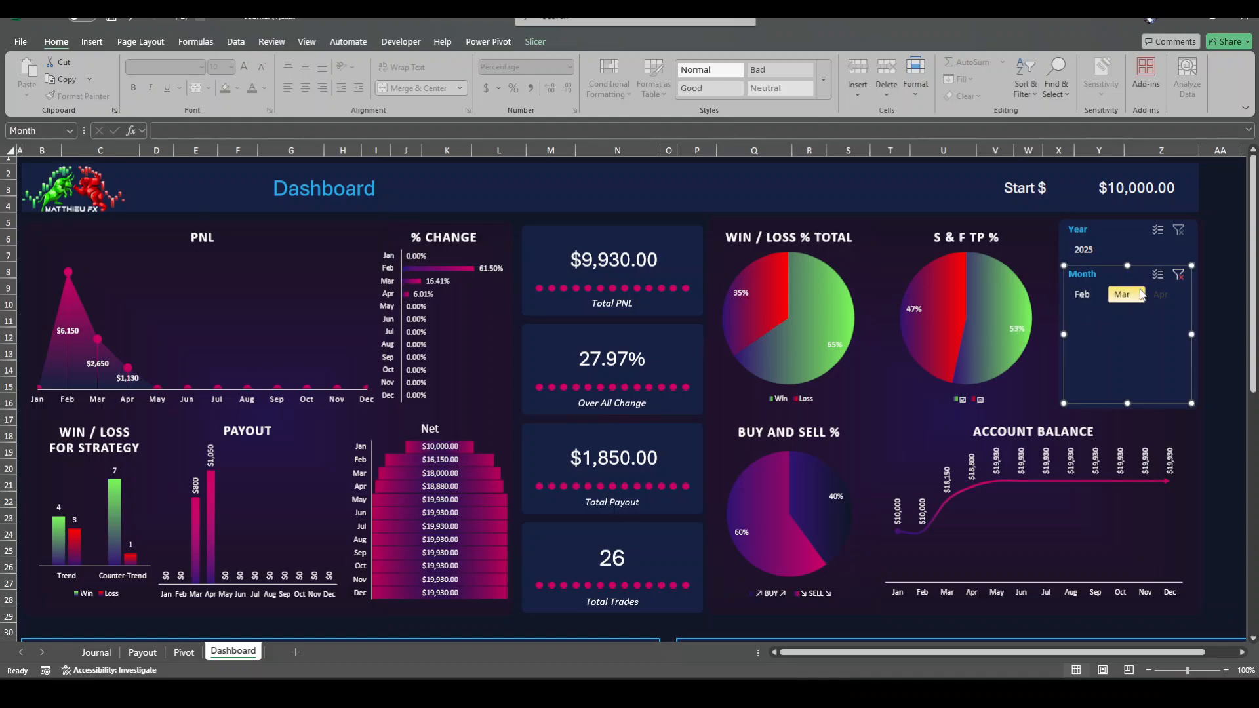
{"action": "left_click", "coordinate": [200, 317]}
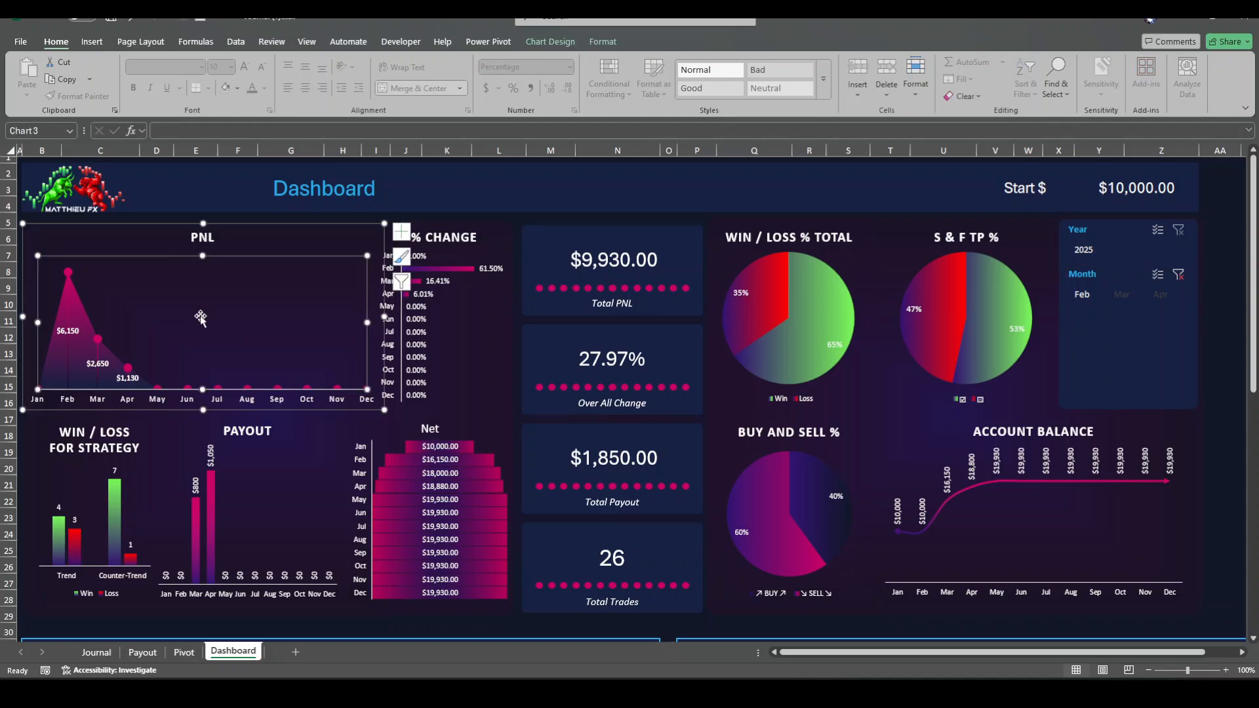
{"action": "left_click", "coordinate": [1108, 338]}
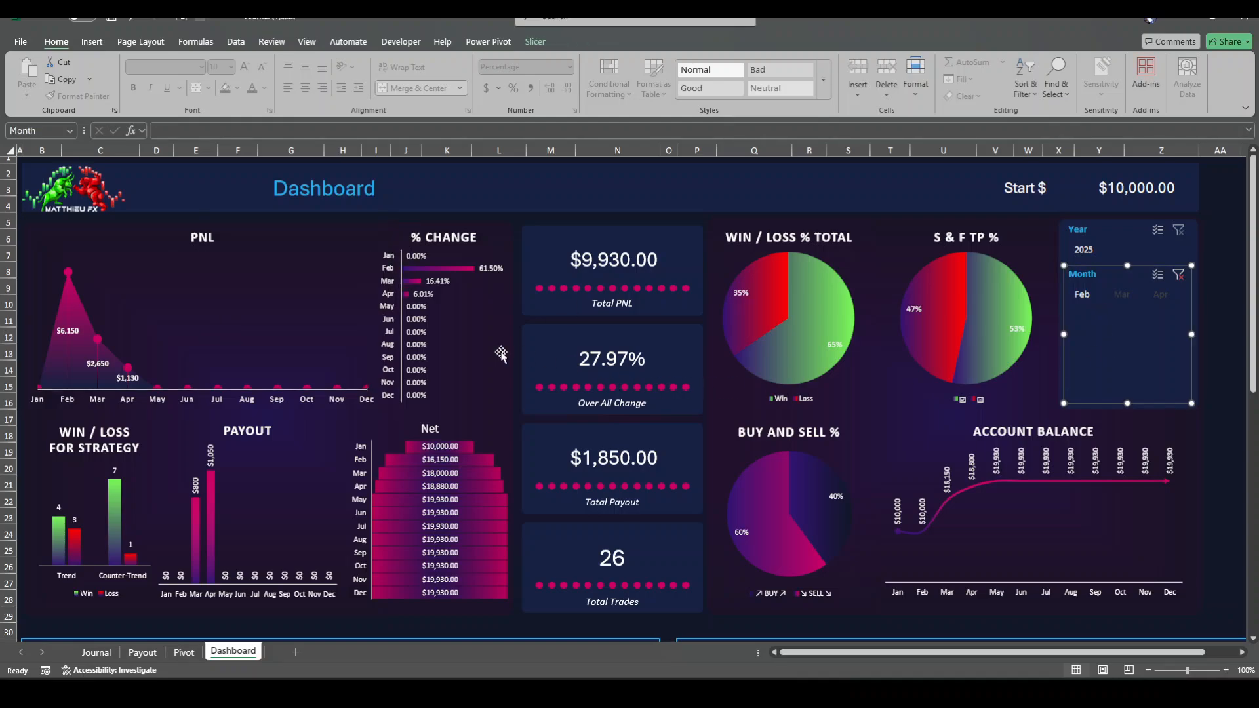
Review the % Change, Account Balance, Payout and Net charts in relation to the Month slicer
{"action": "left_click", "coordinate": [466, 338]}
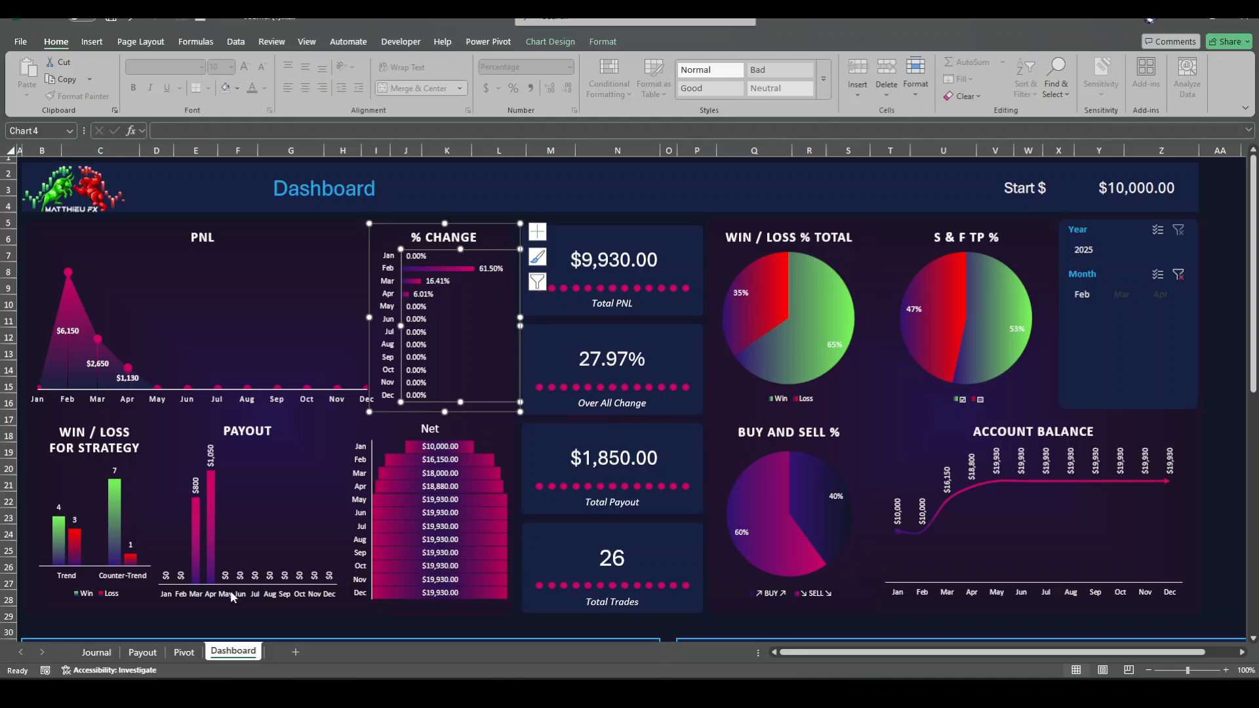
{"action": "left_click", "coordinate": [1004, 539]}
{"action": "left_click", "coordinate": [298, 520]}
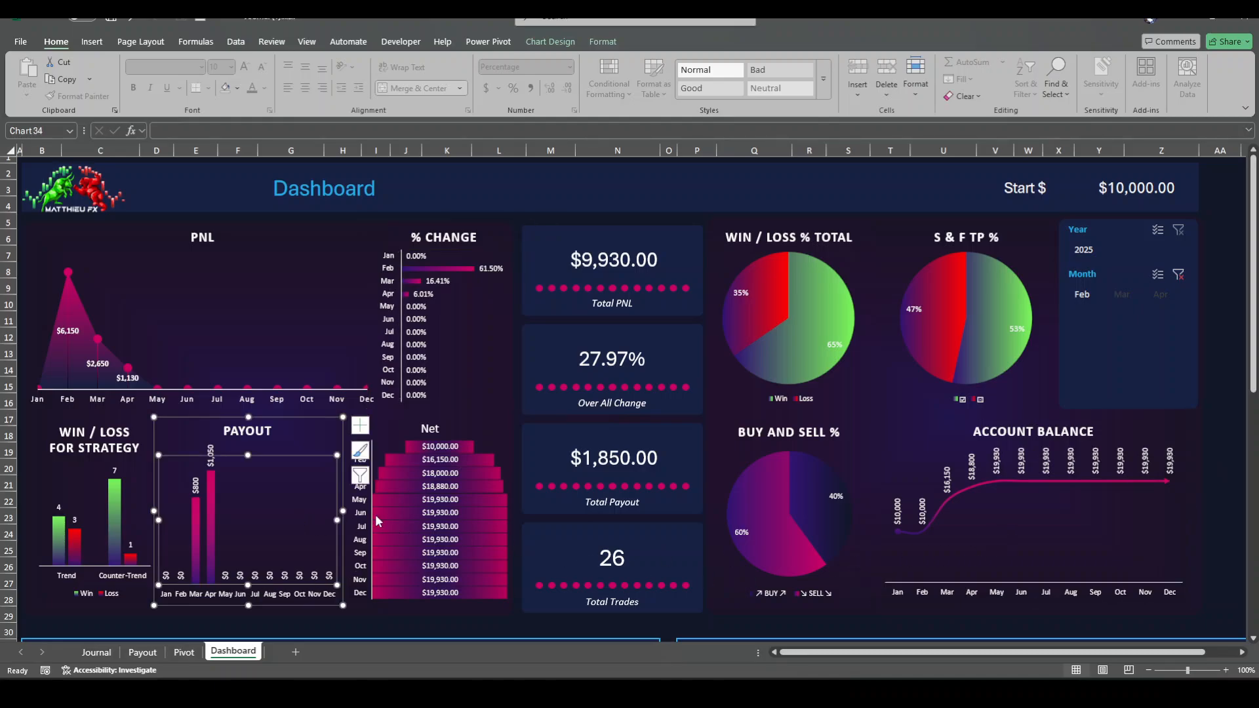
{"action": "left_click", "coordinate": [399, 506]}
{"action": "left_click", "coordinate": [1134, 331]}
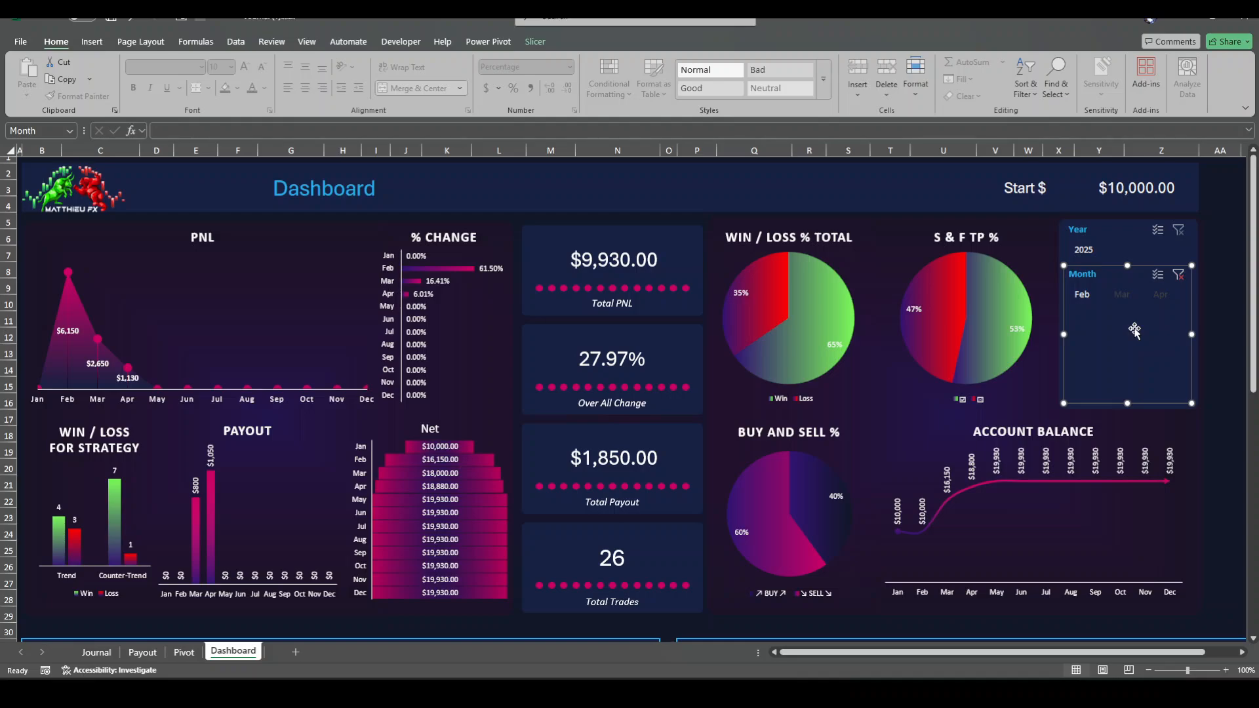
Choose 2025 in the Year slicer and examine the Net chart's monthly values
{"action": "left_click", "coordinate": [1092, 248]}
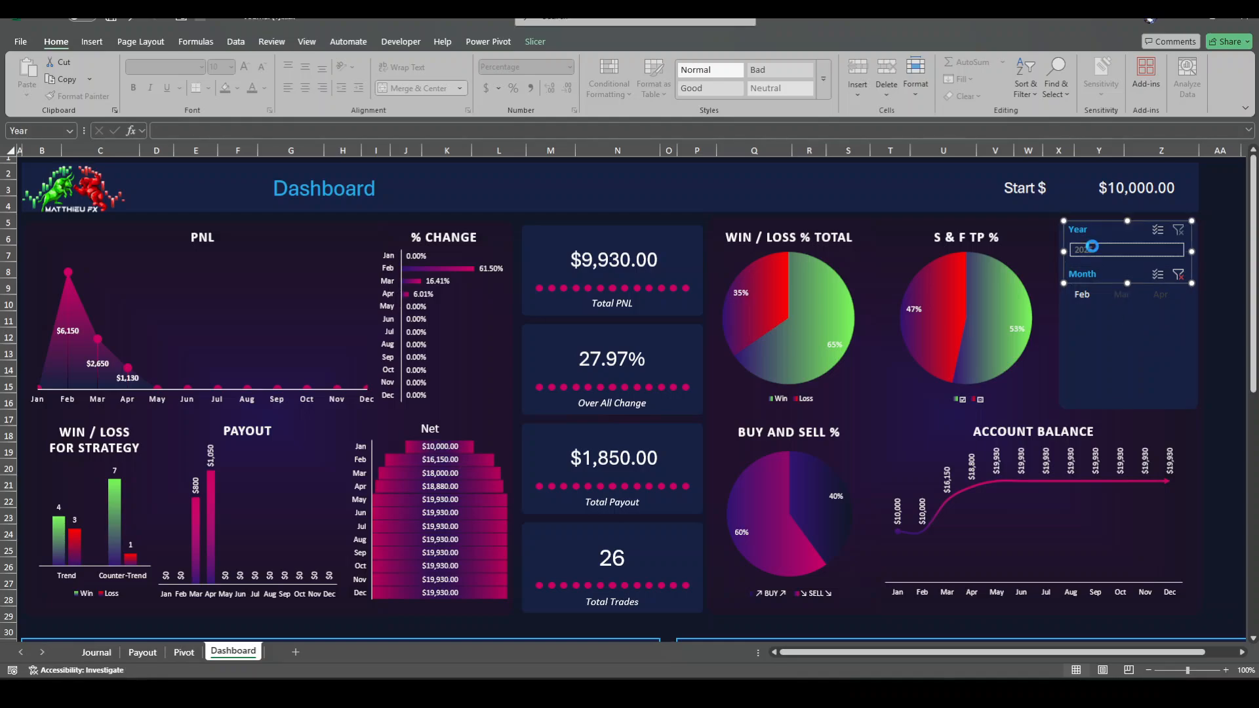
{"action": "mouse_move", "coordinate": [401, 476]}
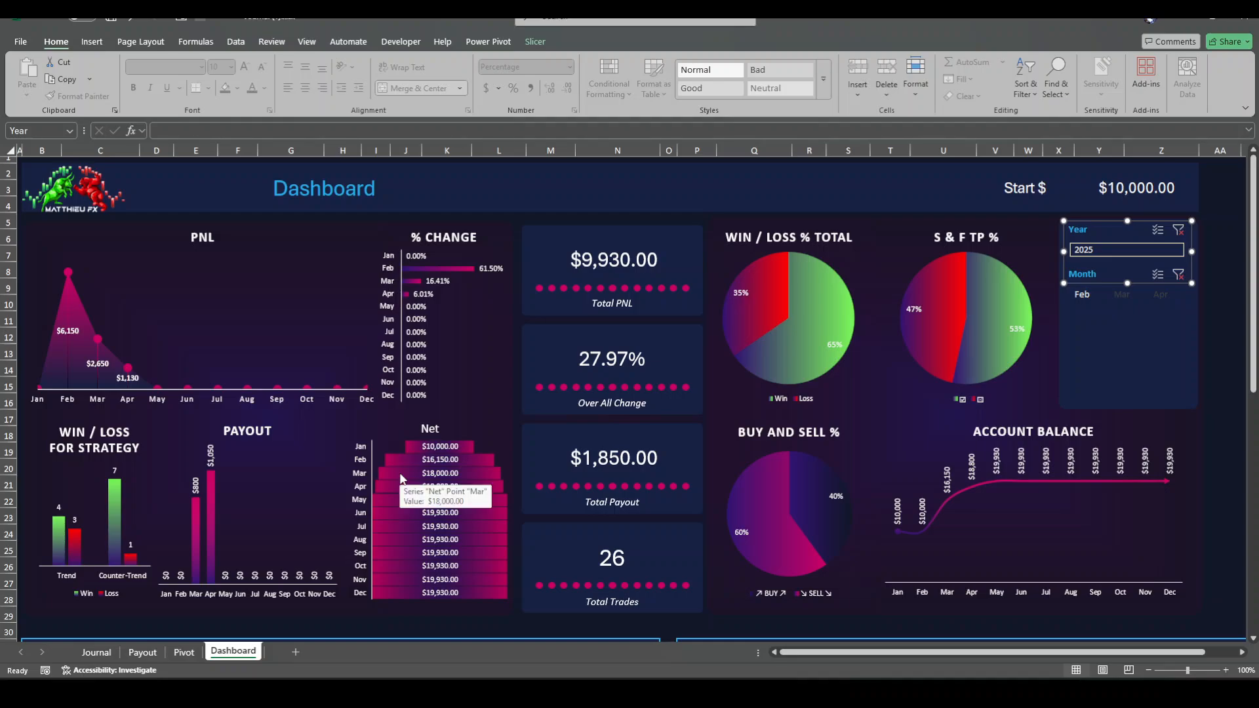
{"action": "left_click", "coordinate": [1089, 339]}
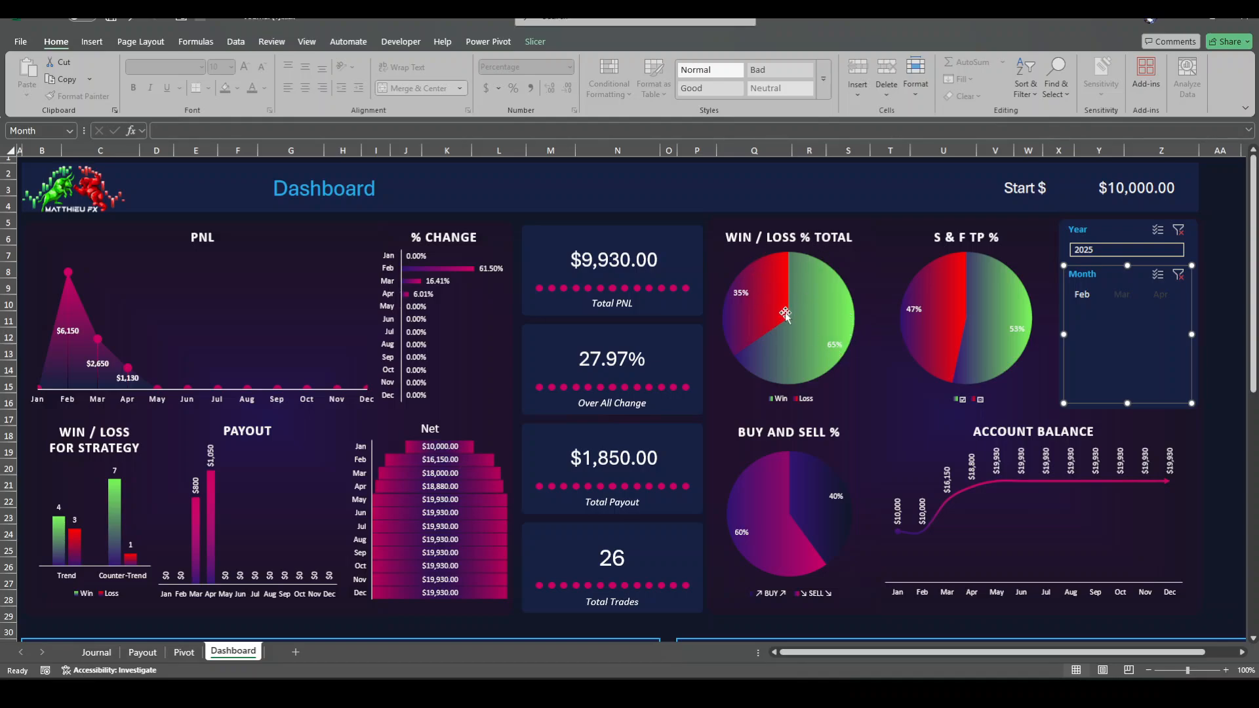
Review the Win / Loss % Total and S & F TP % pie charts alongside the Month slicer
{"action": "mouse_move", "coordinate": [797, 308]}
{"action": "left_click", "coordinate": [1016, 251]}
{"action": "left_click", "coordinate": [1106, 329]}
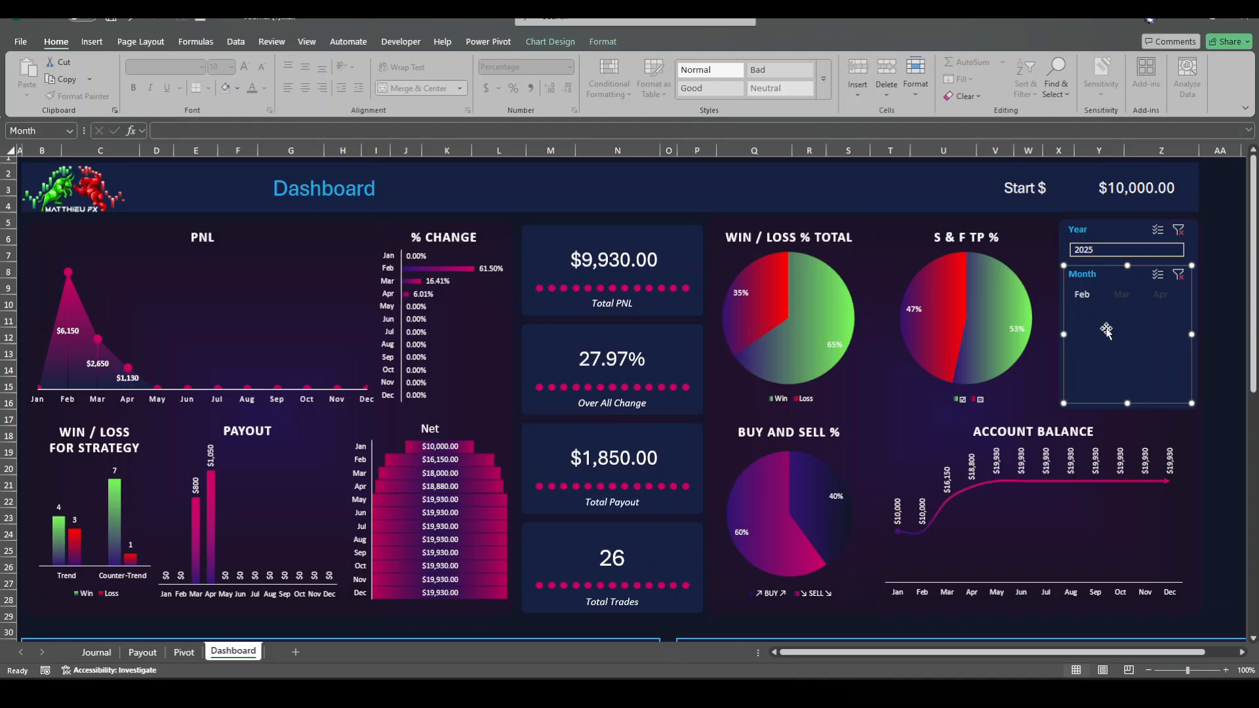
Compare the filtered Dashboard charts for different months in the Month slicer, leaving April selected
{"action": "left_click", "coordinate": [1121, 295]}
{"action": "left_click", "coordinate": [1119, 298]}
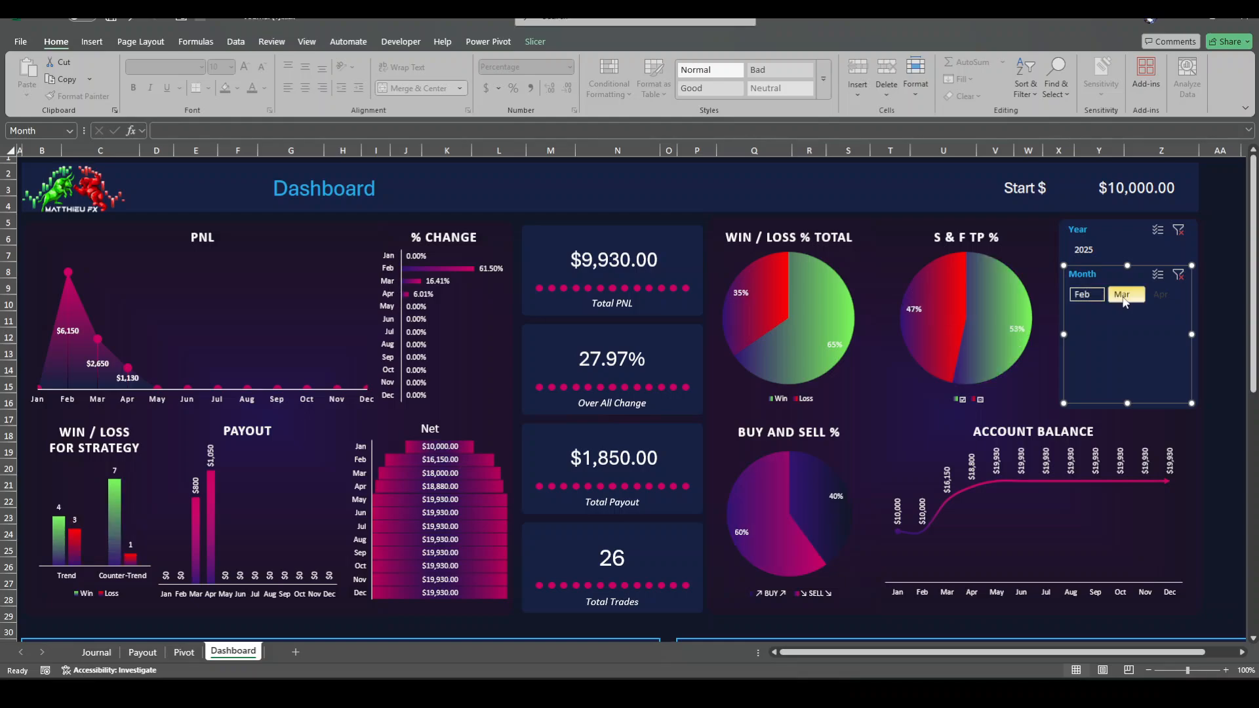
{"action": "left_click", "coordinate": [1157, 296]}
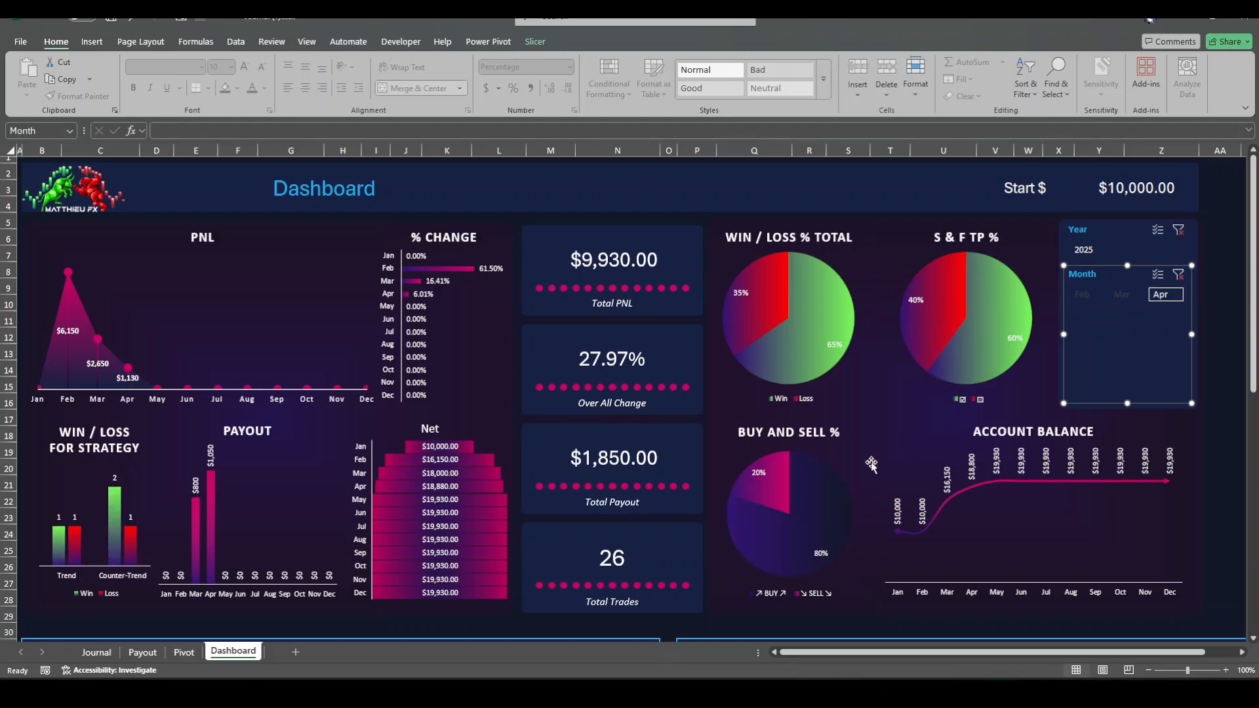
{"action": "left_click", "coordinate": [1097, 299]}
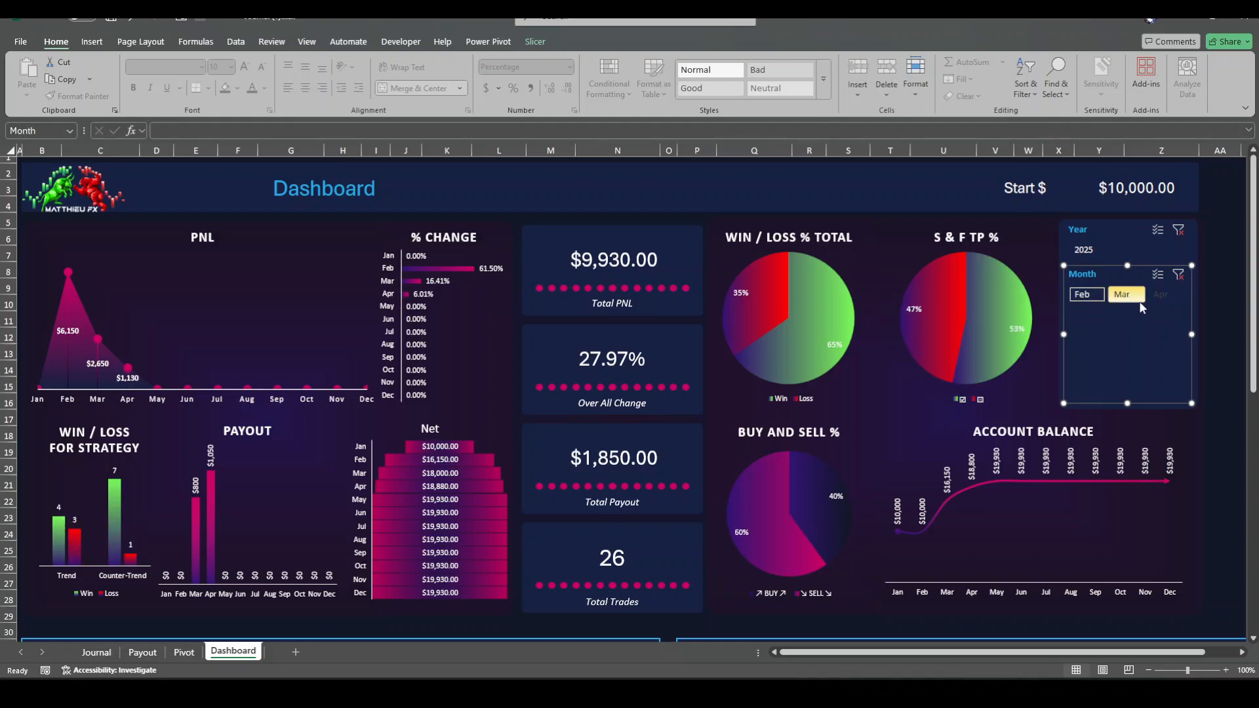
{"action": "left_click", "coordinate": [1159, 295]}
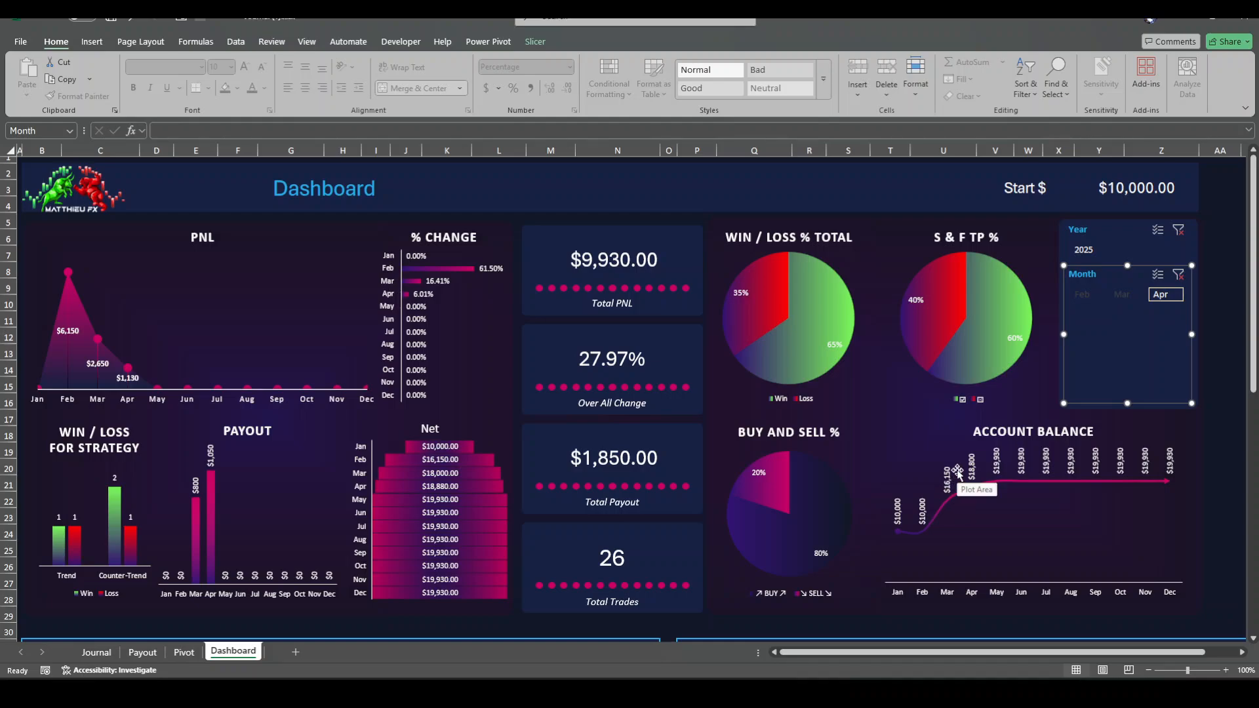
Trace the Dashboard's Account Balance chart to the Pivot sheet's Start Amount range T14:T25, and select the chart
{"action": "left_click", "coordinate": [139, 653]}
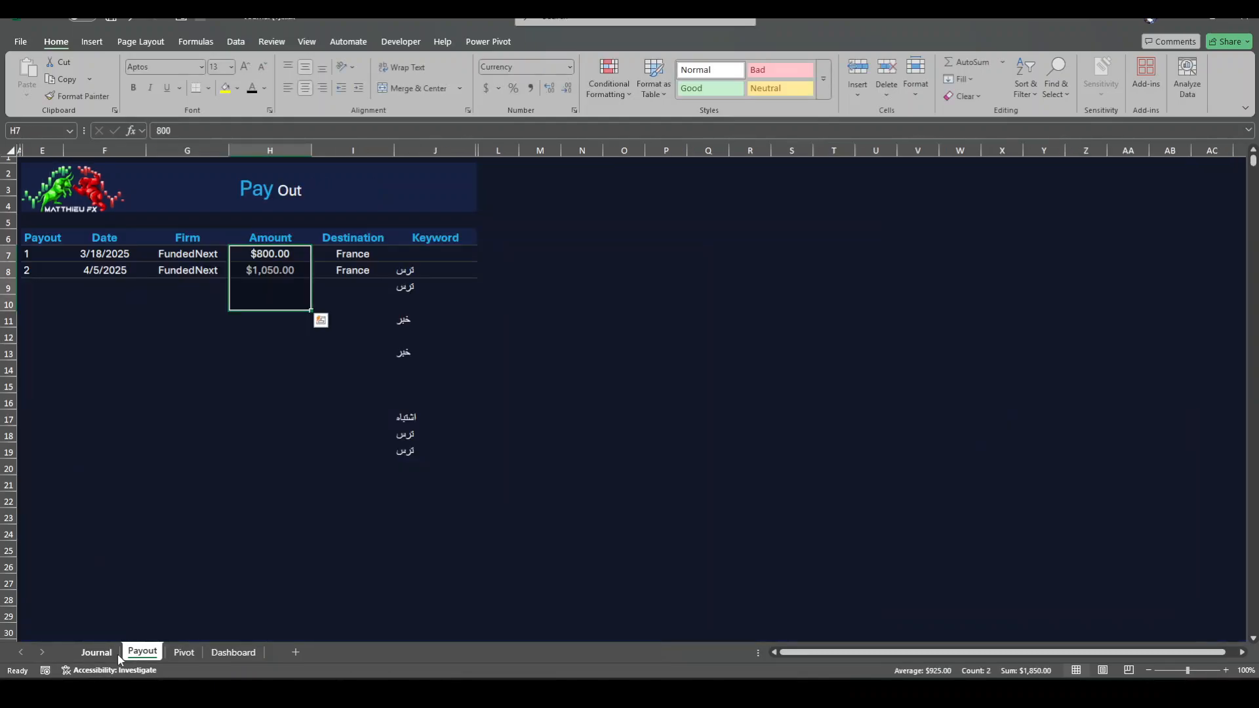
{"action": "left_click", "coordinate": [186, 652]}
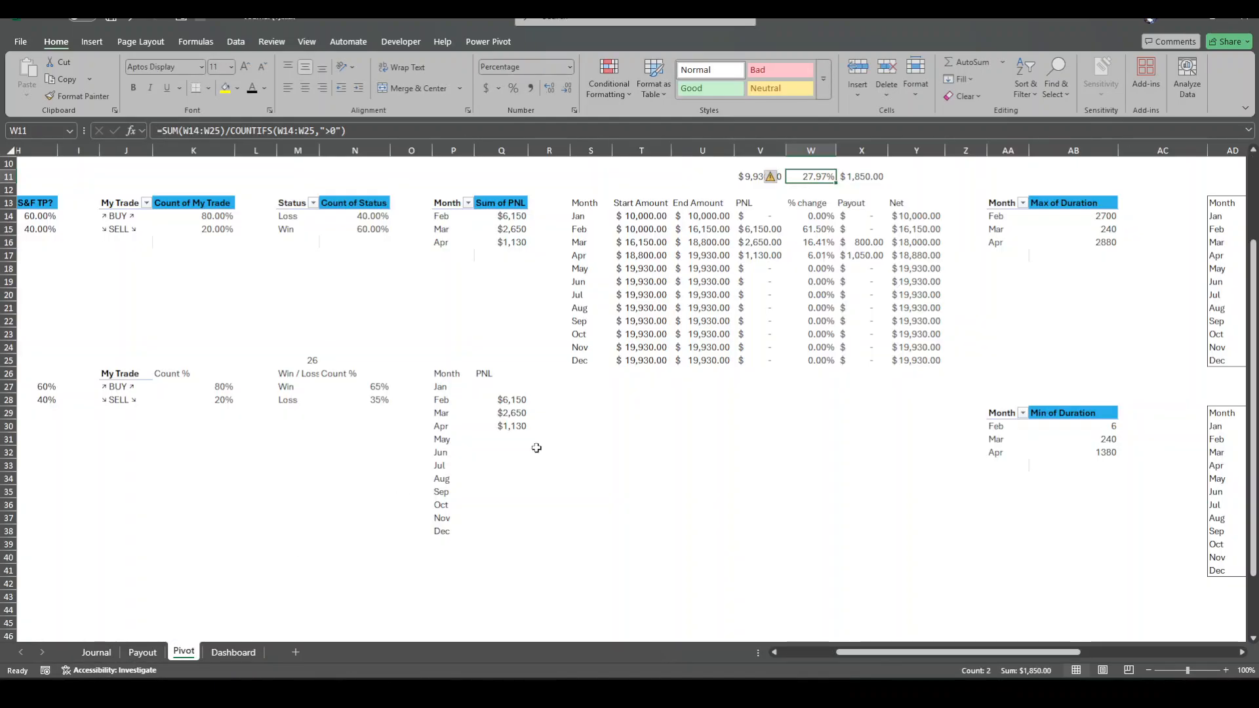
{"action": "left_click", "coordinate": [766, 254]}
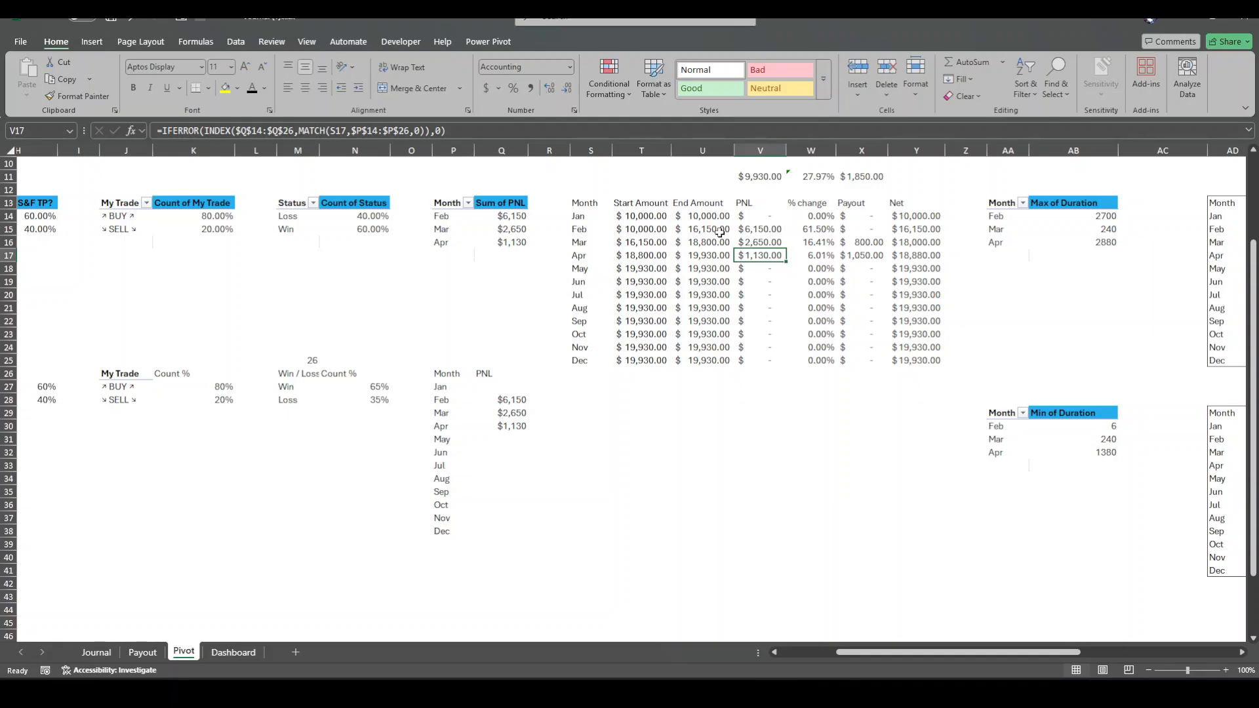
{"action": "left_click", "coordinate": [650, 217]}
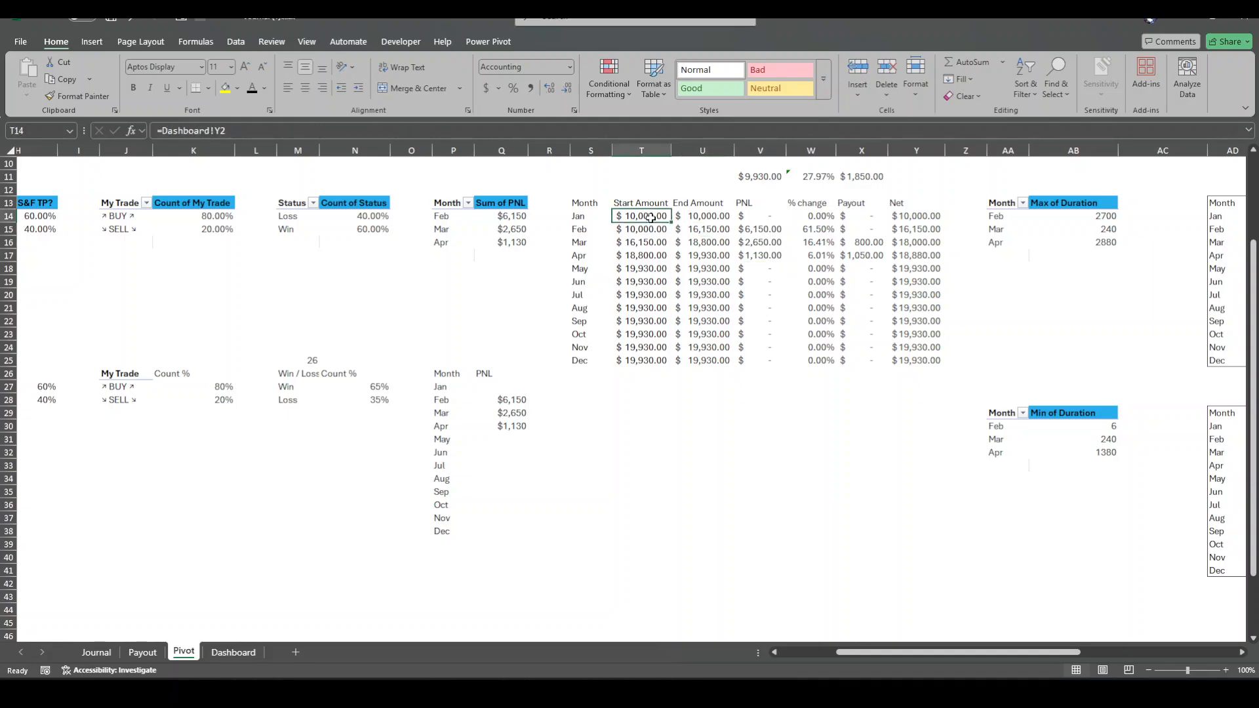
{"action": "left_click_drag", "start_coordinate": [650, 217], "coordinate": [640, 358]}
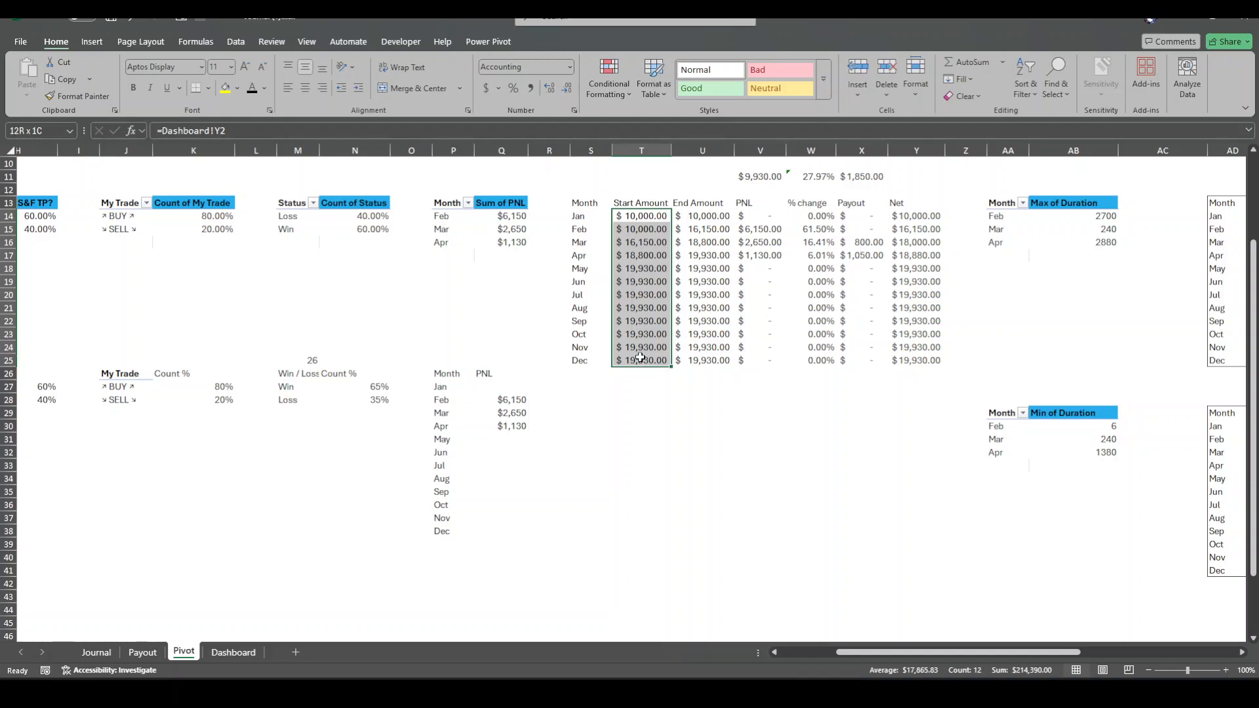
{"action": "left_click", "coordinate": [229, 653]}
{"action": "left_click", "coordinate": [1074, 512]}
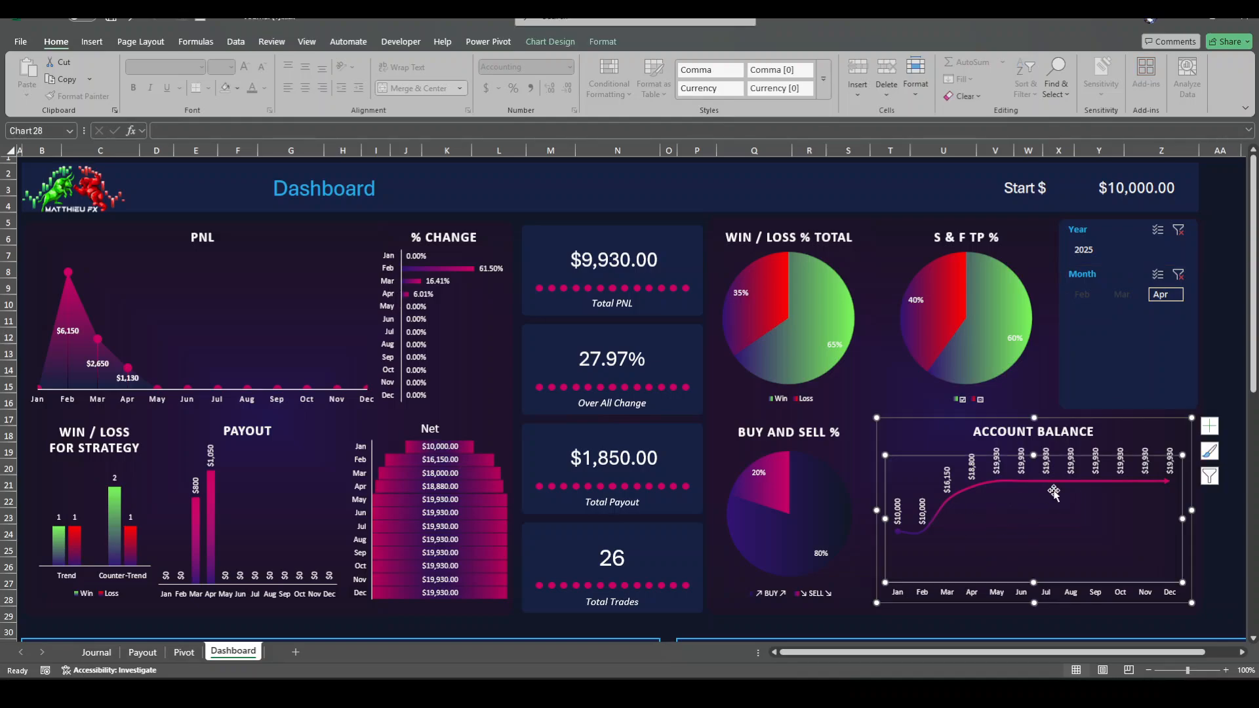
Compare the Pivot sheet's End Amount column U13:U25 with the Dashboard's Account Balance chart, and select the chart
{"action": "left_click", "coordinate": [184, 652]}
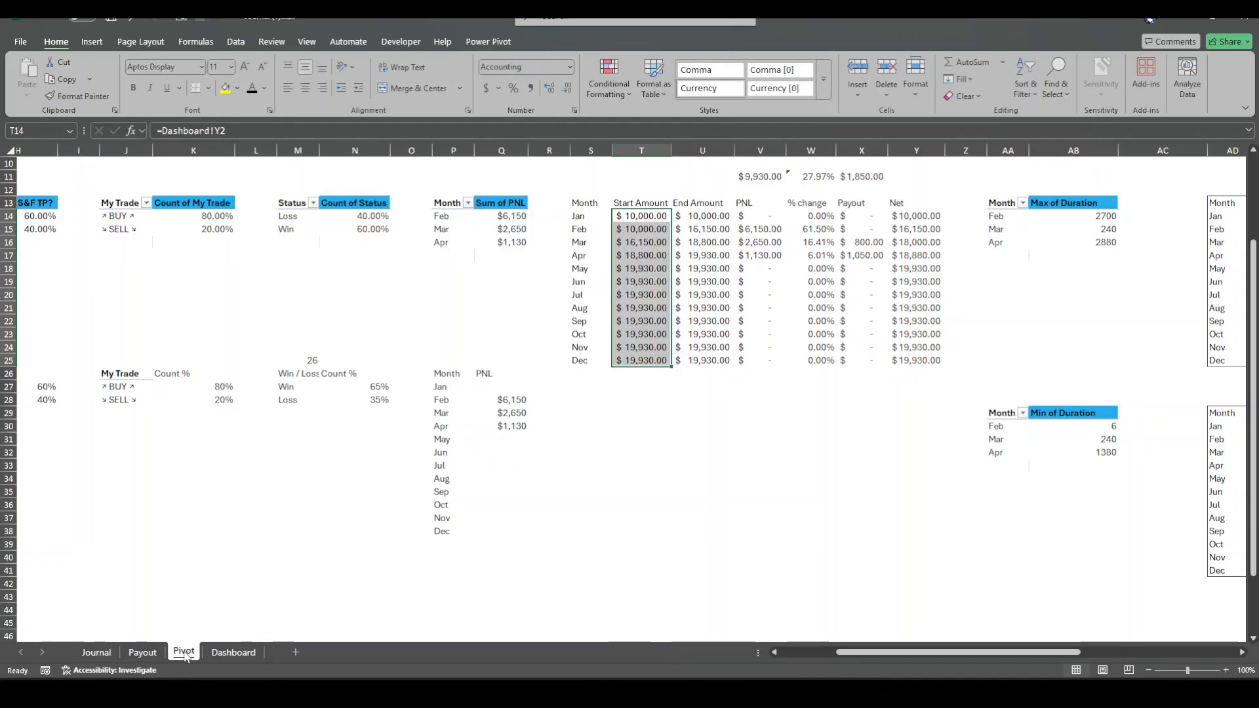
{"action": "left_click_drag", "start_coordinate": [703, 208], "coordinate": [702, 359]}
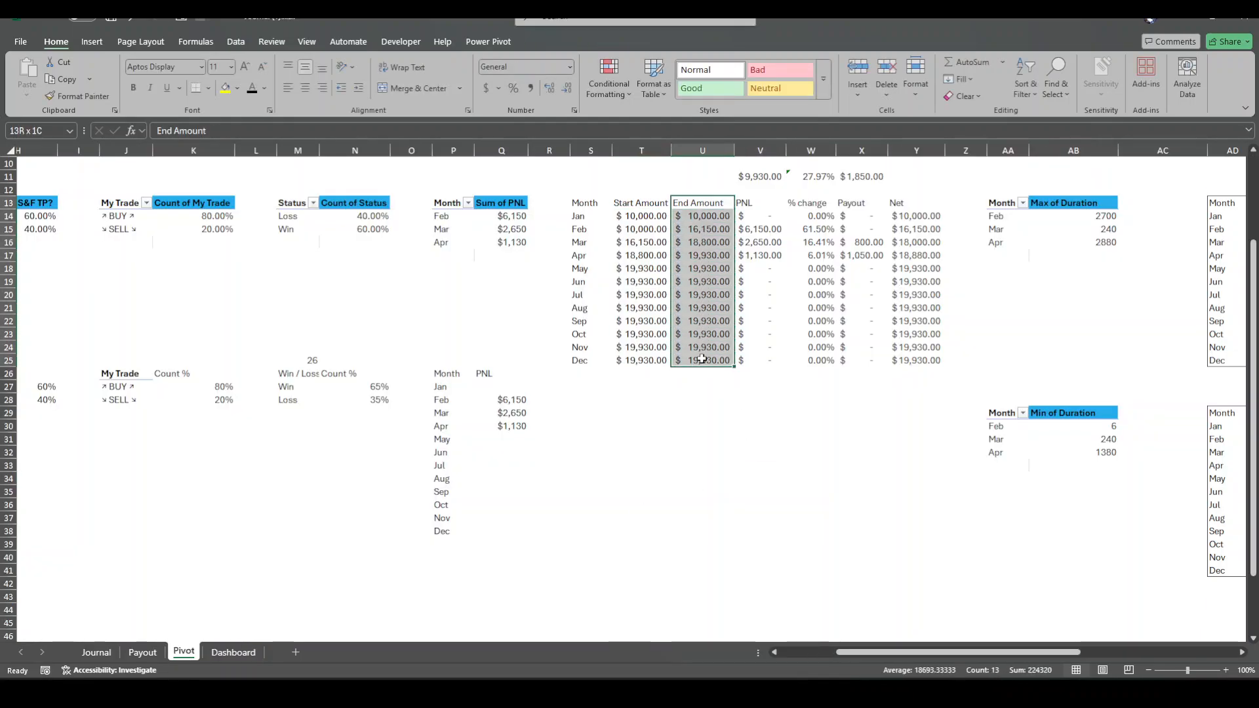
{"action": "left_click", "coordinate": [232, 652]}
{"action": "left_click", "coordinate": [1021, 456]}
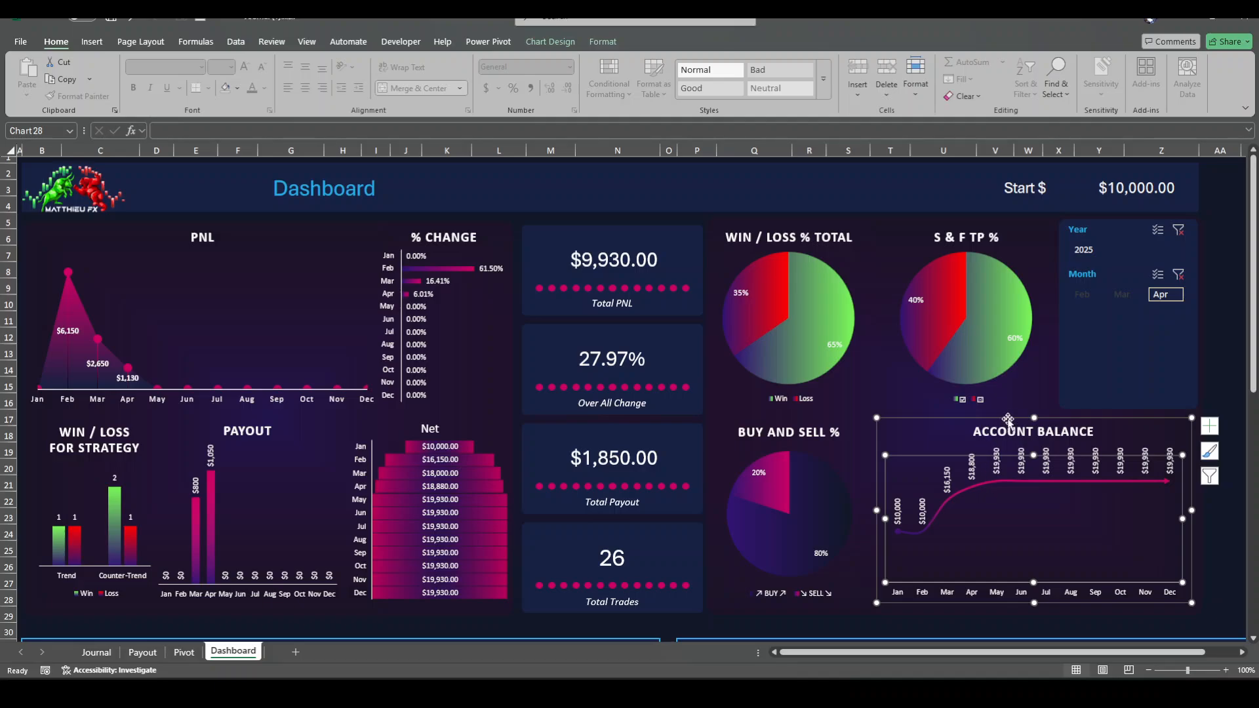
{"action": "left_click", "coordinate": [1008, 419]}
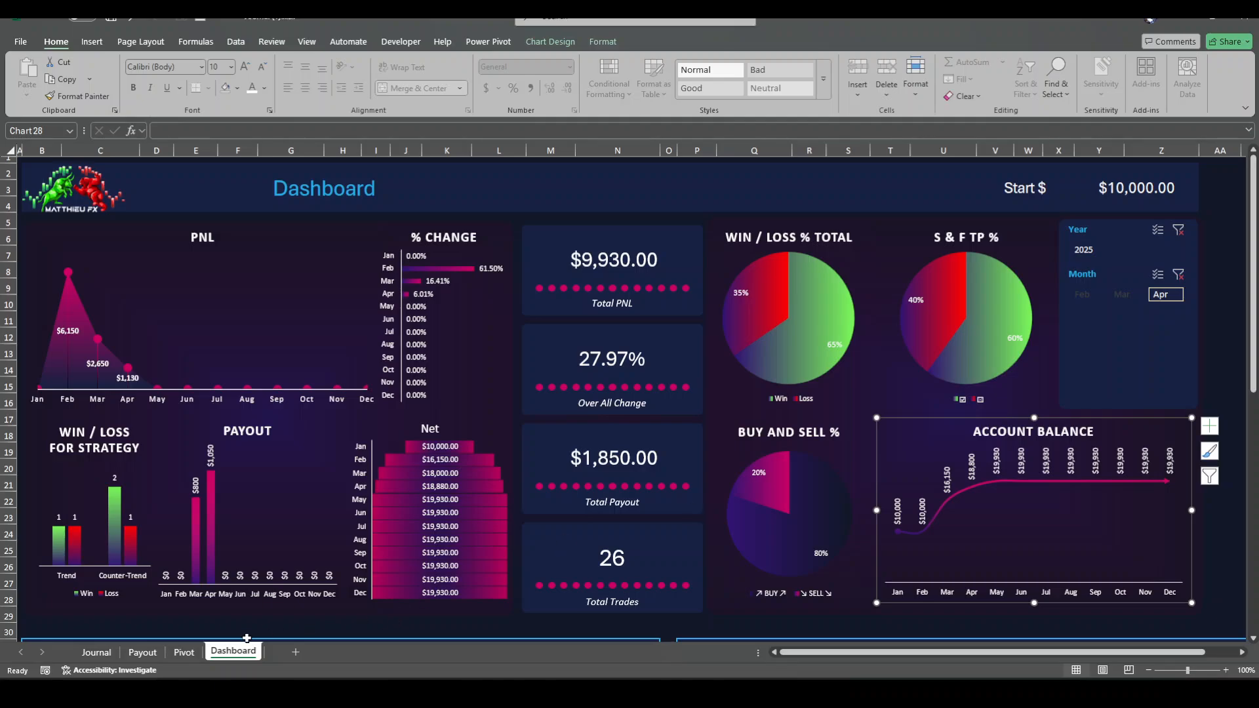
Review the Max Duration and Min Duration columns in the two monthly trade tables below the Dashboard charts
{"action": "scroll", "coordinate": [753, 489], "scroll_direction": "down", "scroll_amount": 3}
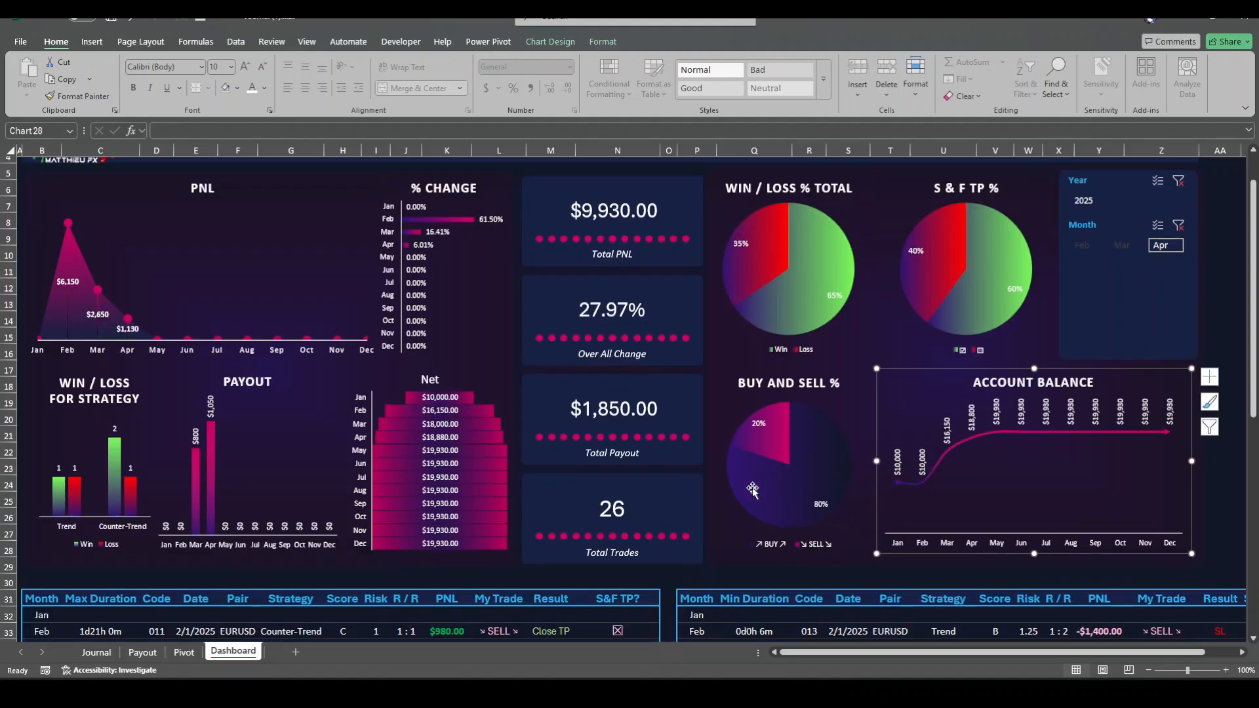
{"action": "scroll", "coordinate": [752, 489], "scroll_direction": "down", "scroll_amount": 2}
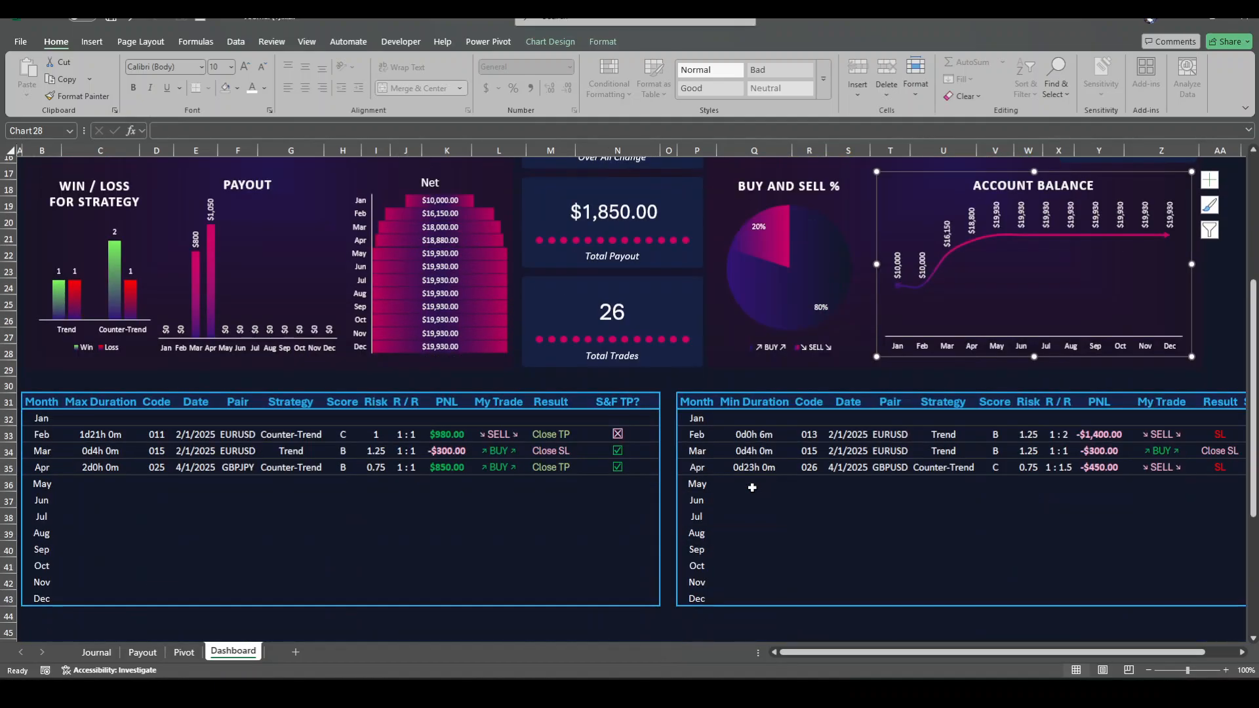
{"action": "left_click", "coordinate": [223, 539]}
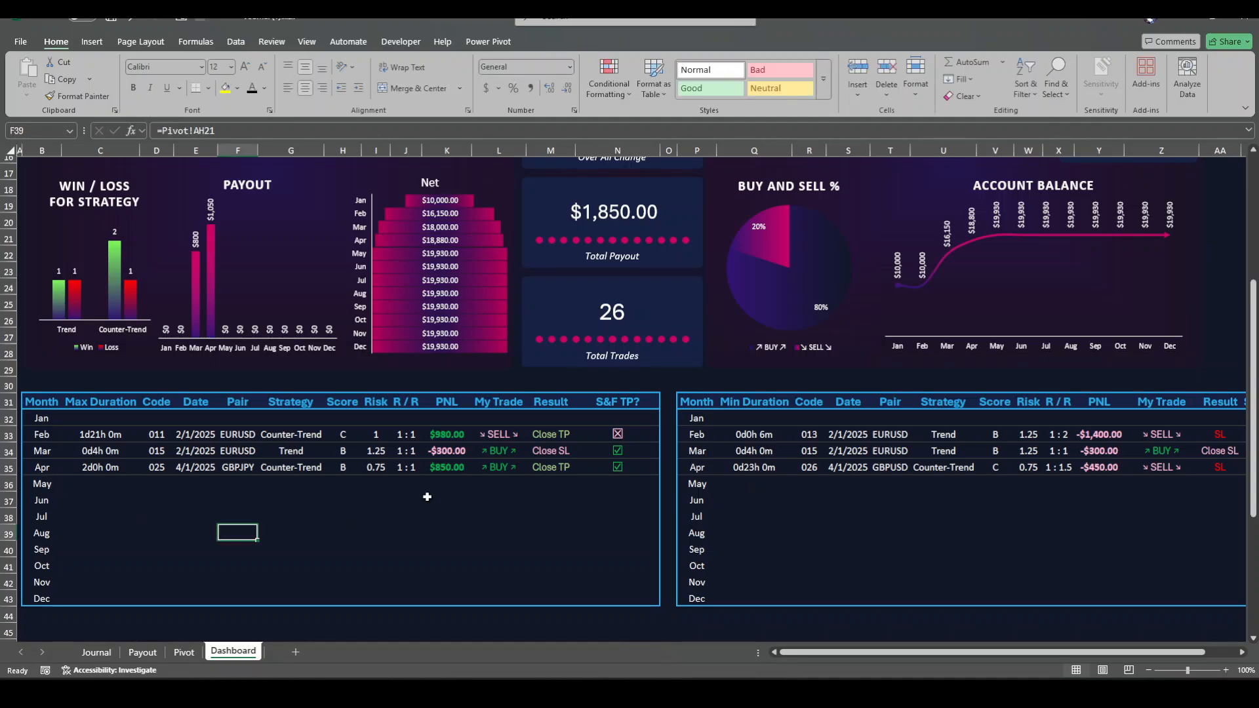
{"action": "left_click_drag", "start_coordinate": [90, 423], "coordinate": [102, 482]}
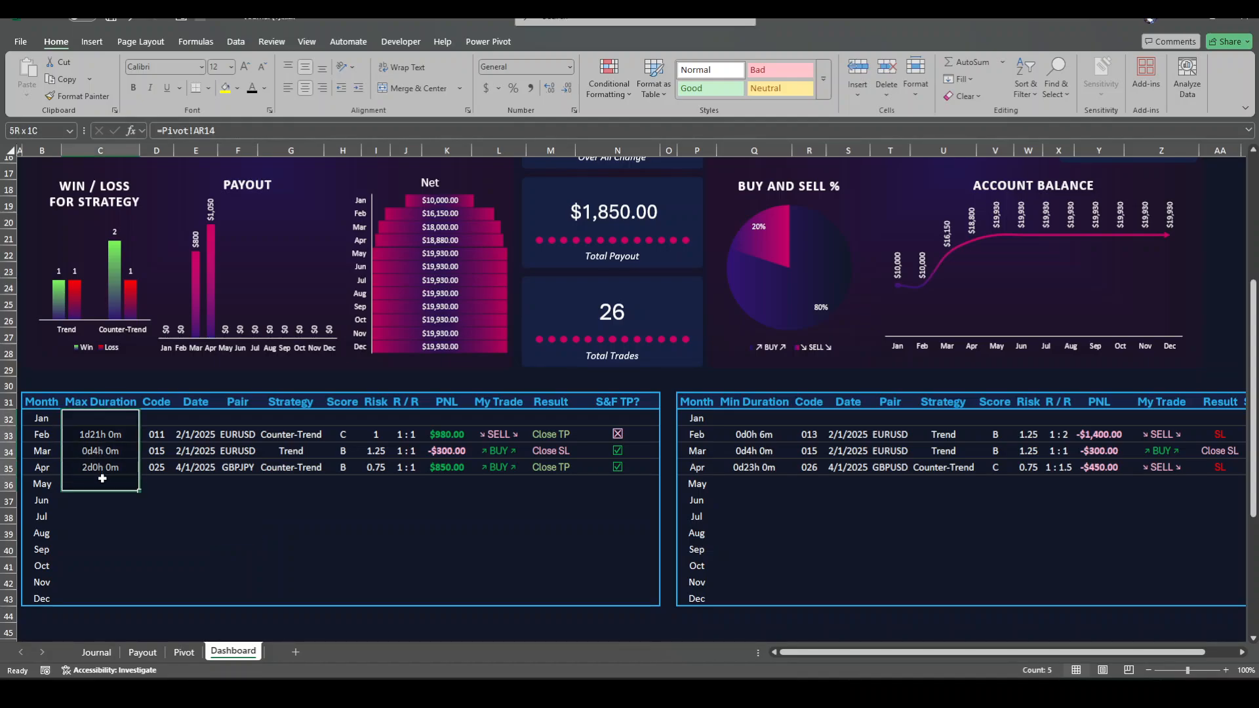
{"action": "left_click_drag", "start_coordinate": [776, 428], "coordinate": [784, 537]}
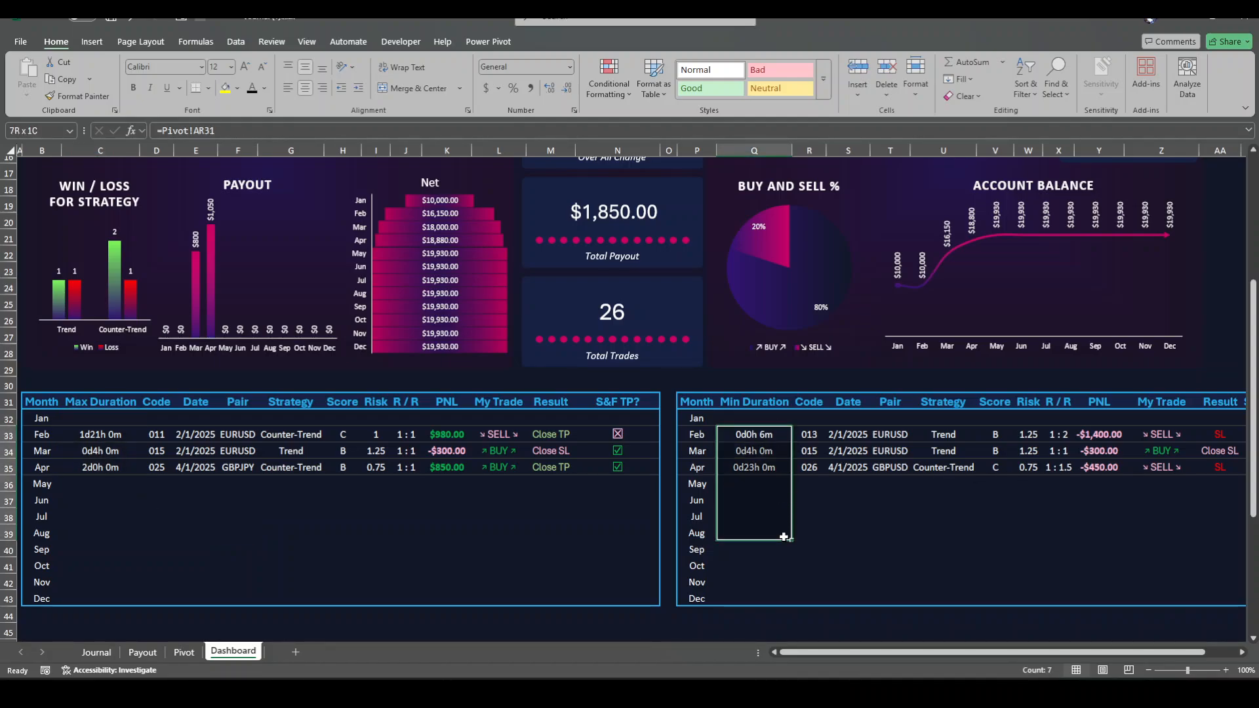
{"action": "left_click", "coordinate": [338, 515]}
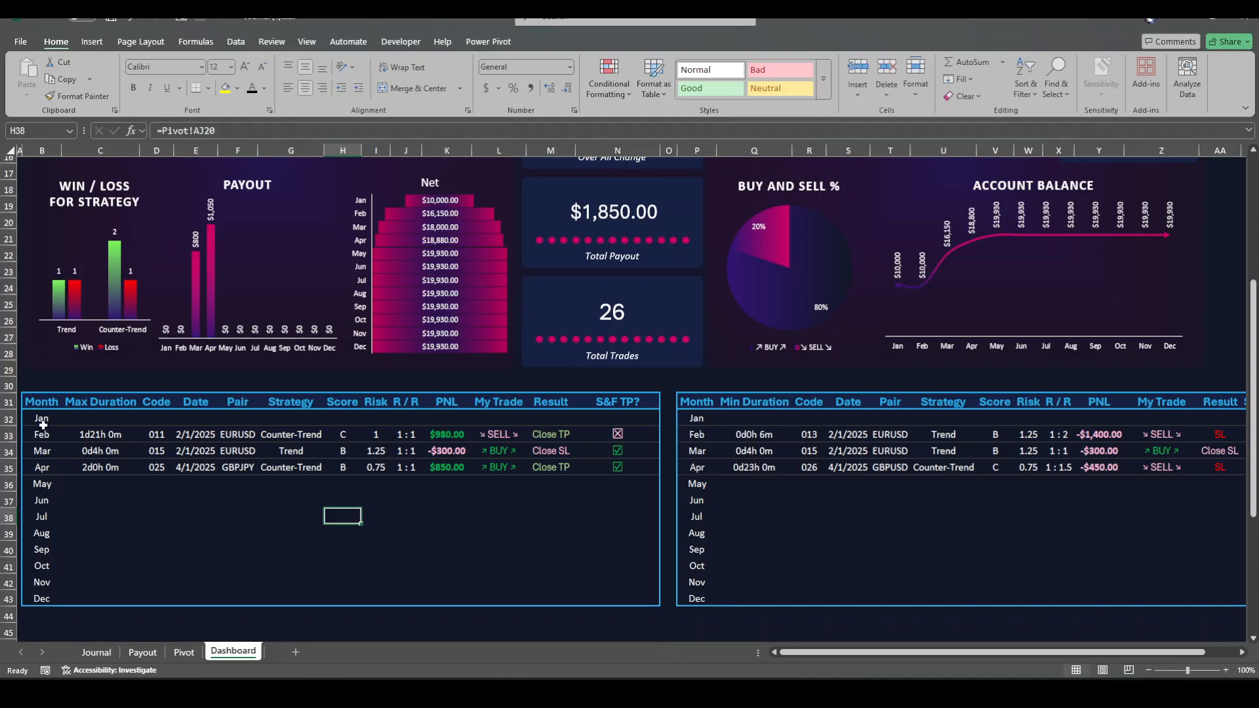
Examine the Month column of the Max Duration table and compare both tables' duration entries for February to April
{"action": "left_click_drag", "start_coordinate": [41, 418], "coordinate": [40, 583]}
{"action": "left_click", "coordinate": [93, 561]}
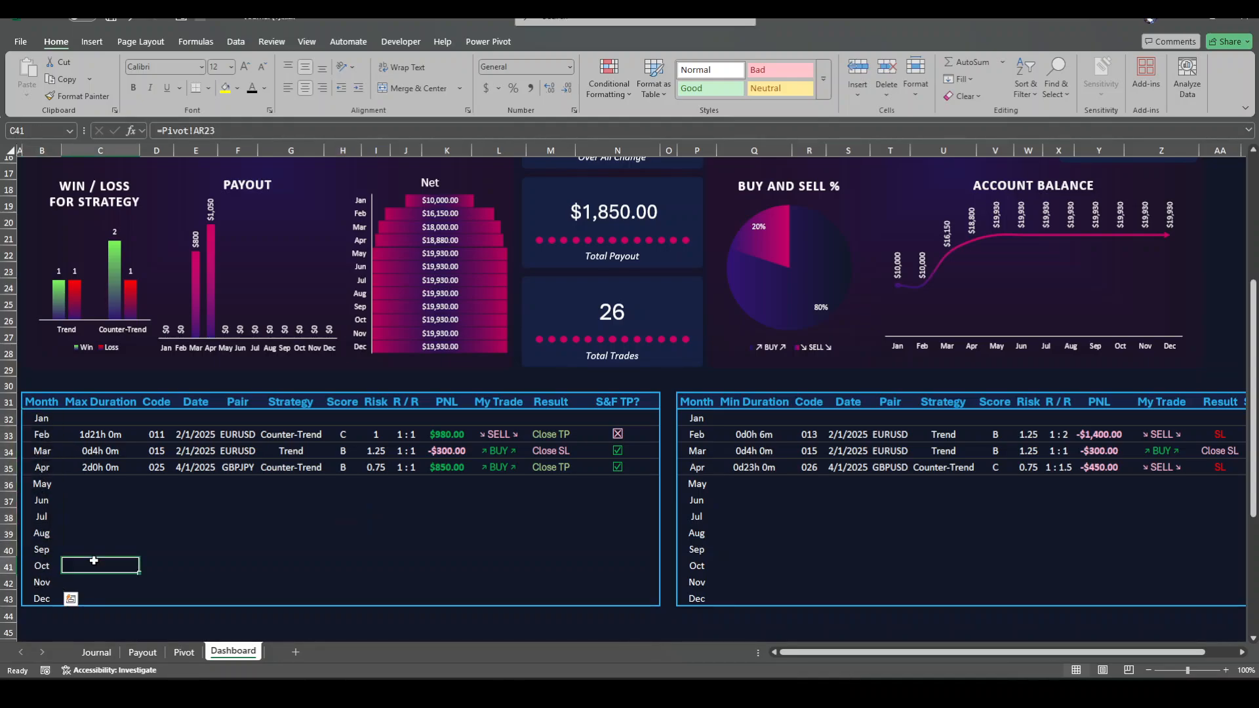
{"action": "left_click", "coordinate": [51, 438]}
{"action": "left_click", "coordinate": [47, 454]}
{"action": "left_click", "coordinate": [131, 547]}
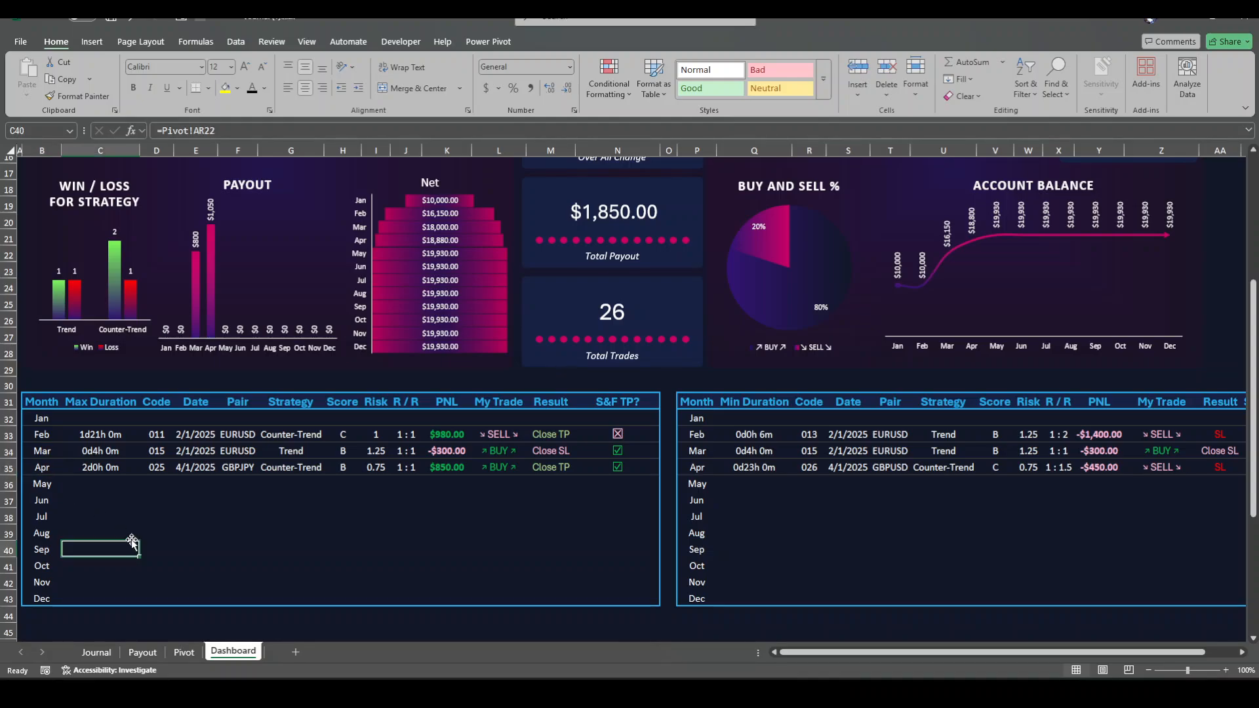
{"action": "left_click_drag", "start_coordinate": [81, 435], "coordinate": [84, 469]}
{"action": "left_click_drag", "start_coordinate": [754, 434], "coordinate": [754, 467]}
{"action": "left_click", "coordinate": [890, 615]}
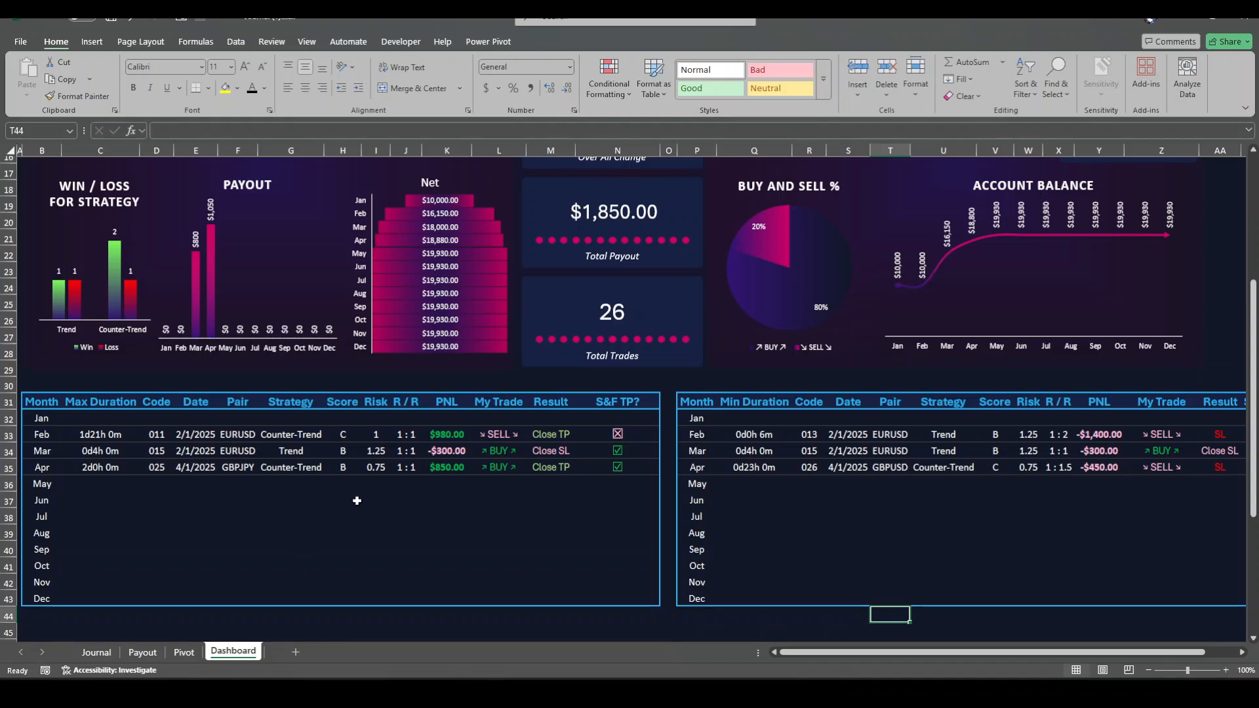
Trace the Dashboard's Net chart to the Pivot sheet and inspect the January Net formula =U14-X14 in Y14
{"action": "scroll", "coordinate": [359, 506], "scroll_direction": "up", "scroll_amount": 5}
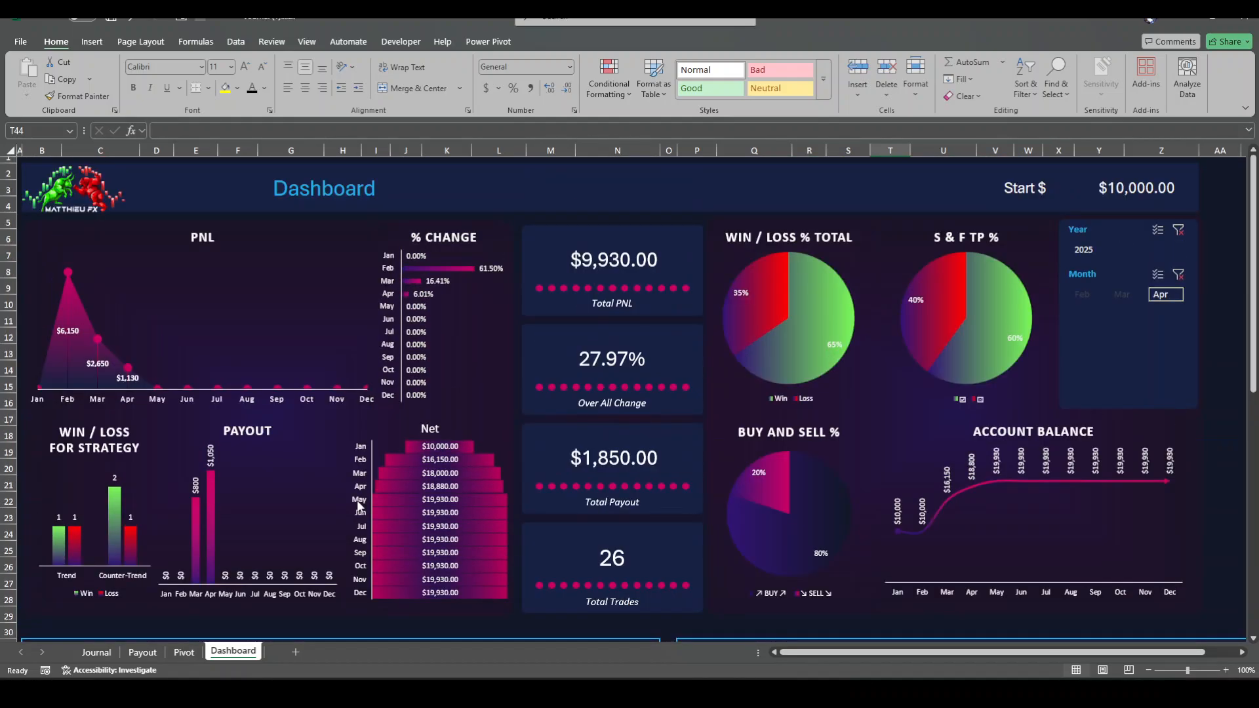
{"action": "scroll", "coordinate": [674, 467], "scroll_direction": "down", "scroll_amount": 3}
{"action": "scroll", "coordinate": [674, 467], "scroll_direction": "up", "scroll_amount": 1}
{"action": "scroll", "coordinate": [674, 467], "scroll_direction": "up", "scroll_amount": 2}
{"action": "left_click", "coordinate": [481, 418]}
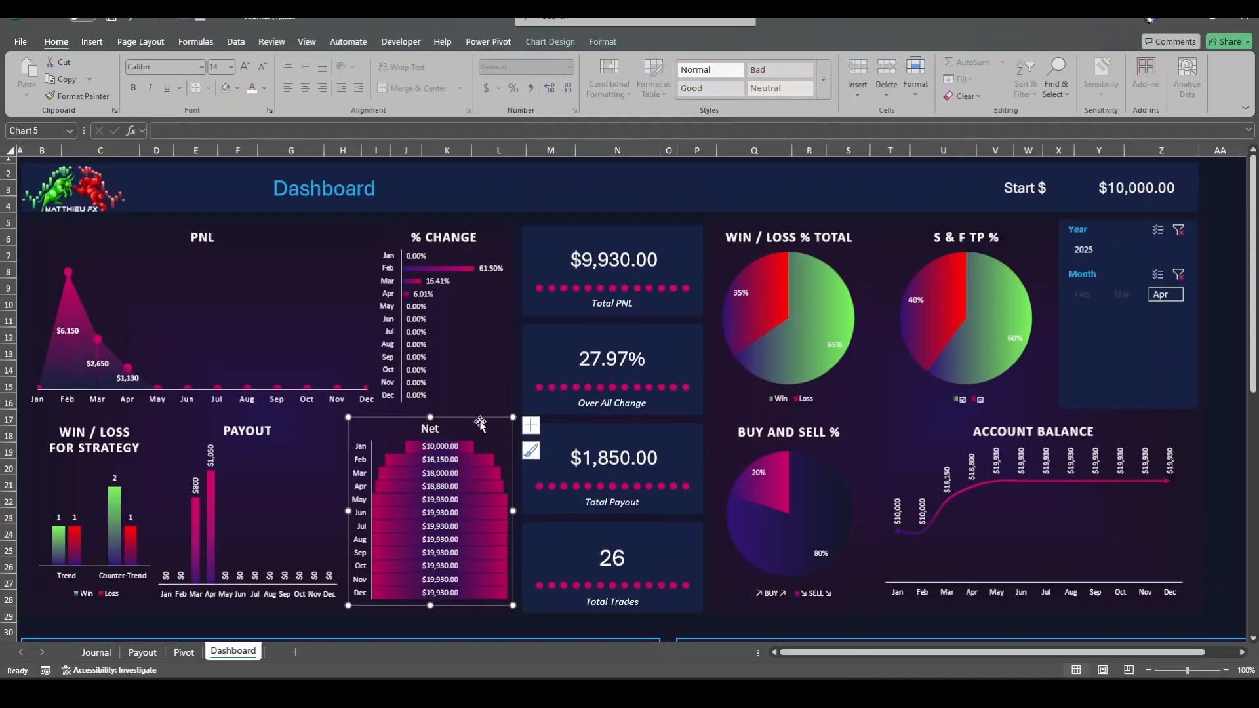
{"action": "mouse_move", "coordinate": [478, 488]}
{"action": "left_click", "coordinate": [182, 652]}
{"action": "left_click", "coordinate": [794, 425]}
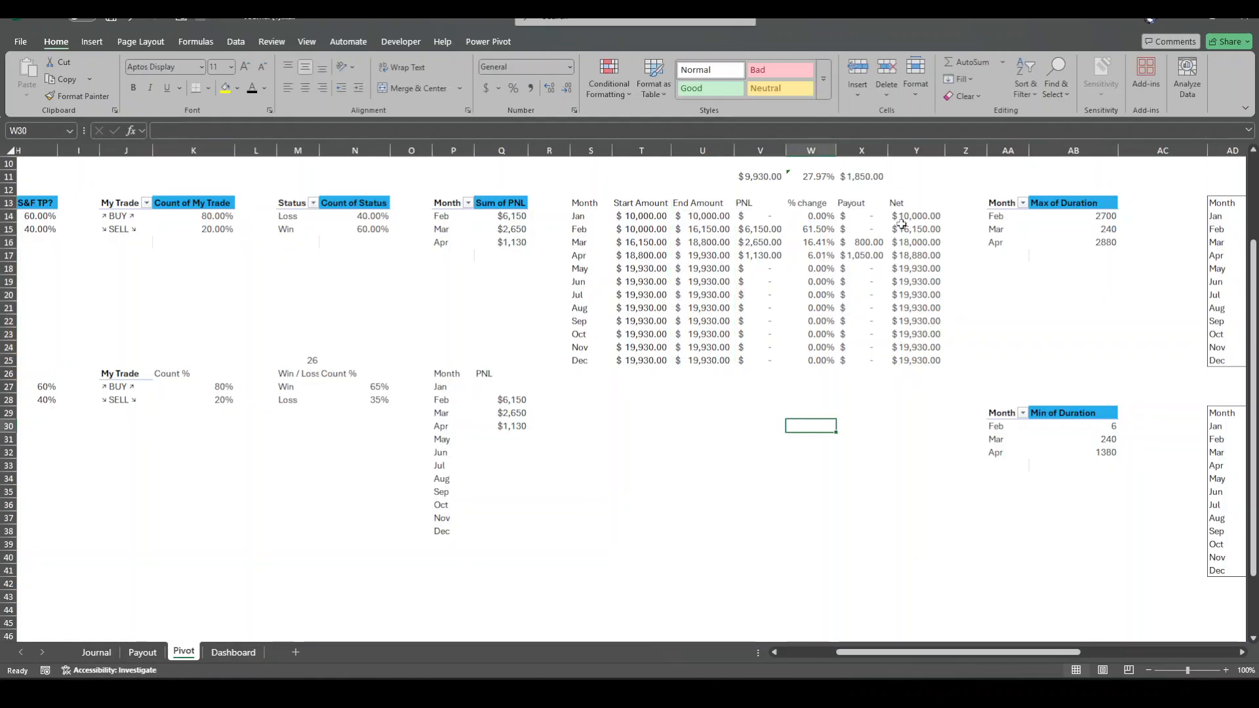
{"action": "left_click", "coordinate": [915, 215]}
{"action": "left_click", "coordinate": [178, 130]}
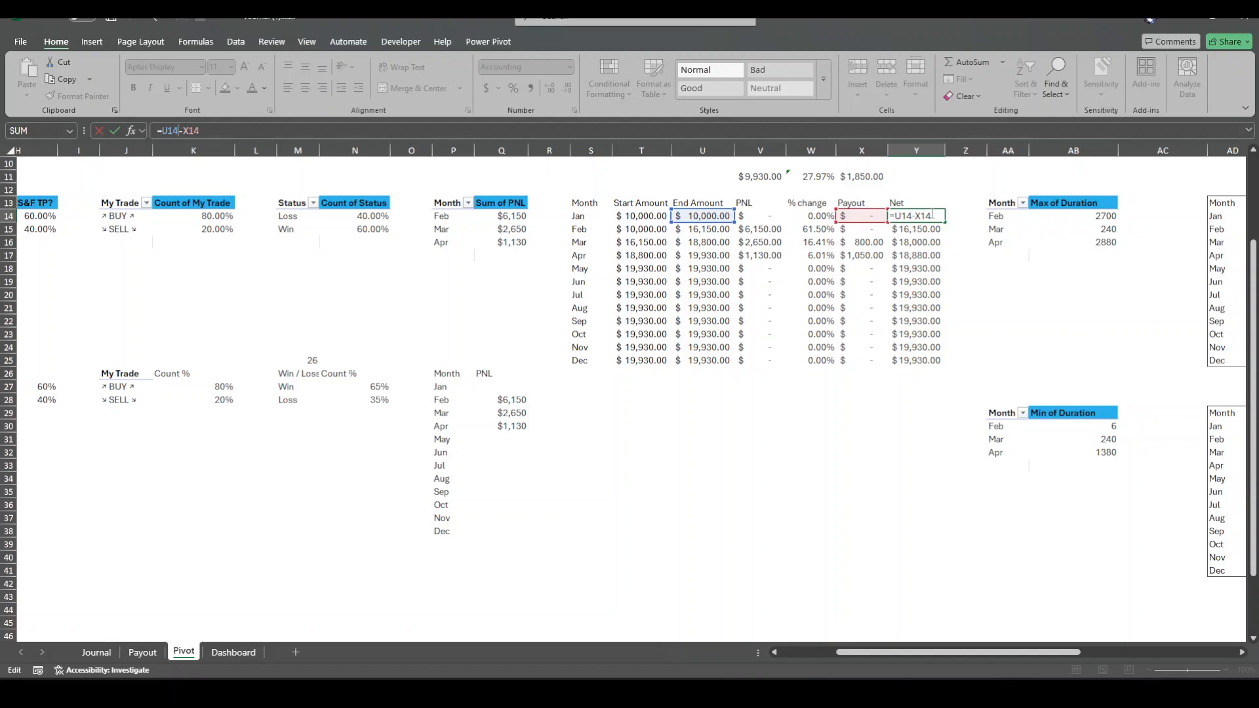
{"action": "key", "text": "Return"}
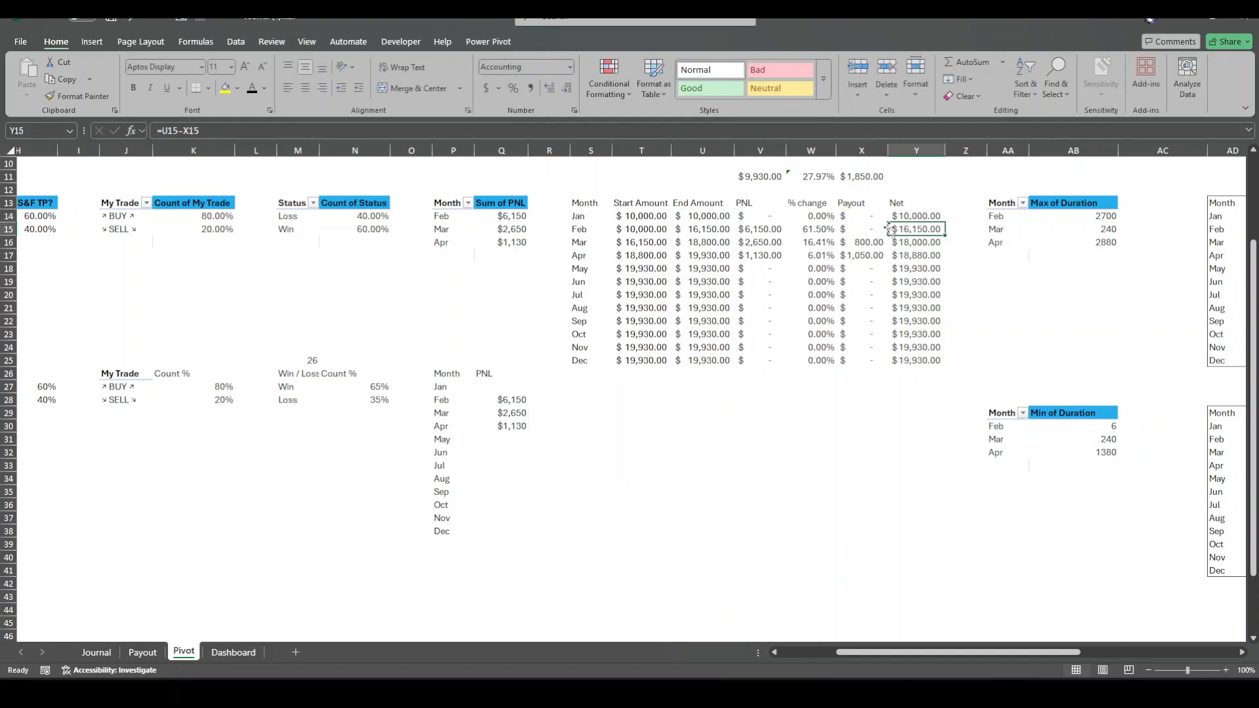
Highlight the Pivot sheet's Net column Y13:Y25 and compare it with the Dashboard's Net chart
{"action": "left_click", "coordinate": [926, 205]}
{"action": "left_click_drag", "start_coordinate": [925, 205], "coordinate": [919, 361]}
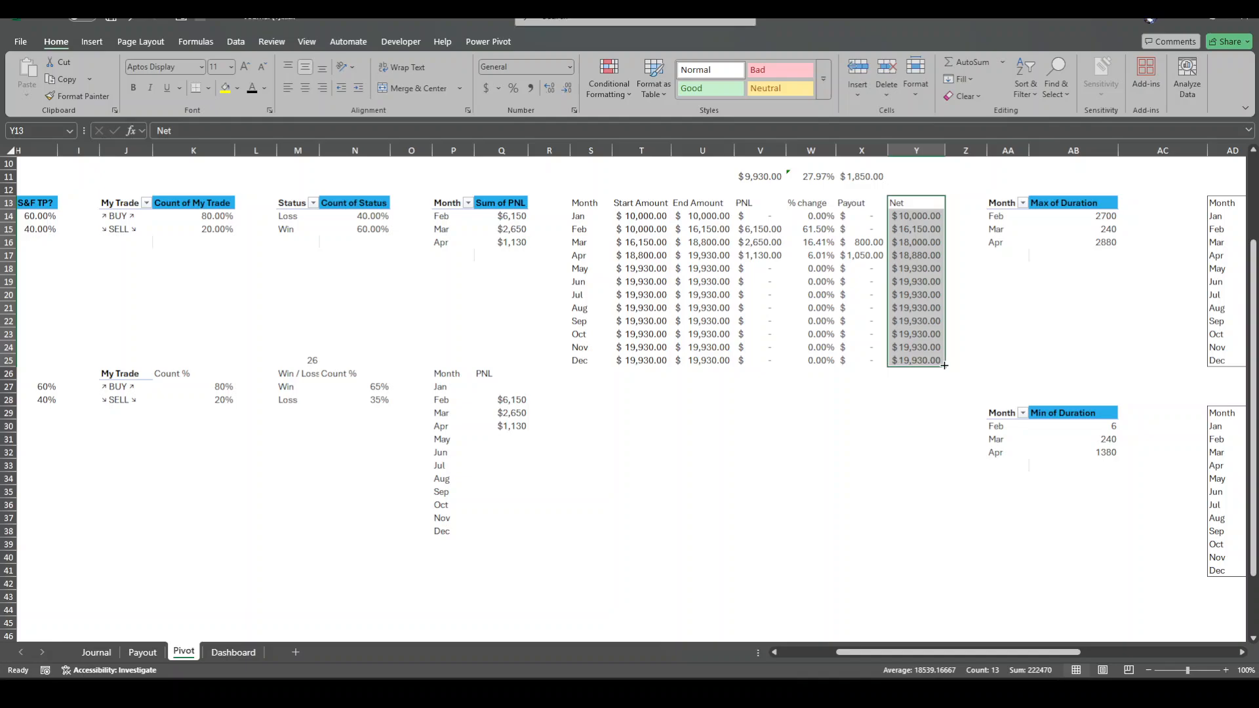
{"action": "left_click", "coordinate": [233, 652]}
{"action": "left_click", "coordinate": [434, 470]}
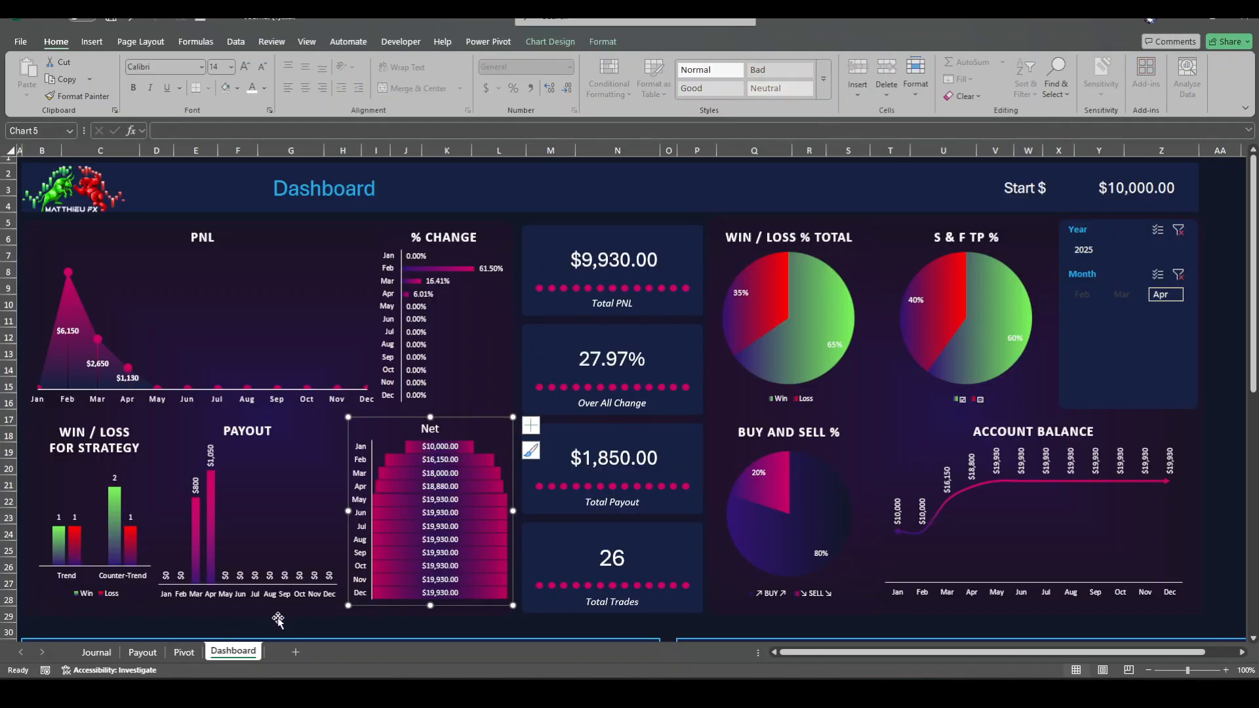
Check the May End Amount formula and the Net values Y14:Y24 on the Pivot sheet, and return to the Dashboard
{"action": "left_click", "coordinate": [184, 652]}
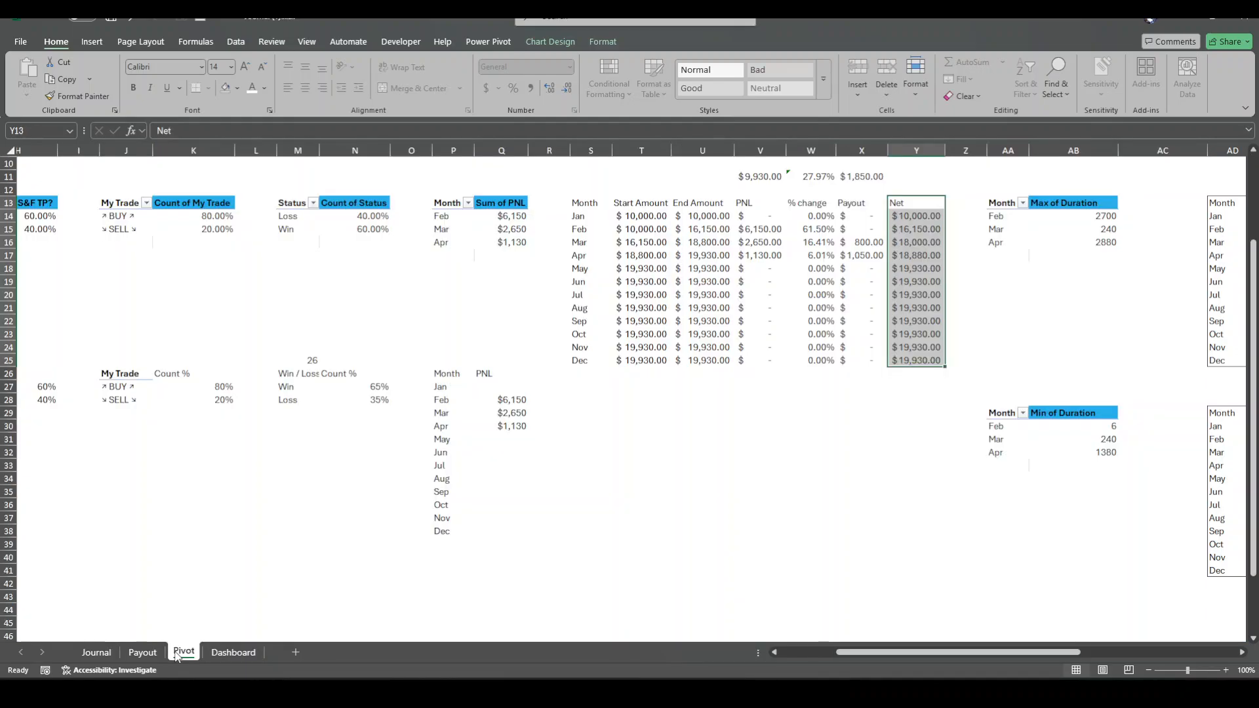
{"action": "left_click", "coordinate": [708, 518]}
{"action": "left_click", "coordinate": [682, 273]}
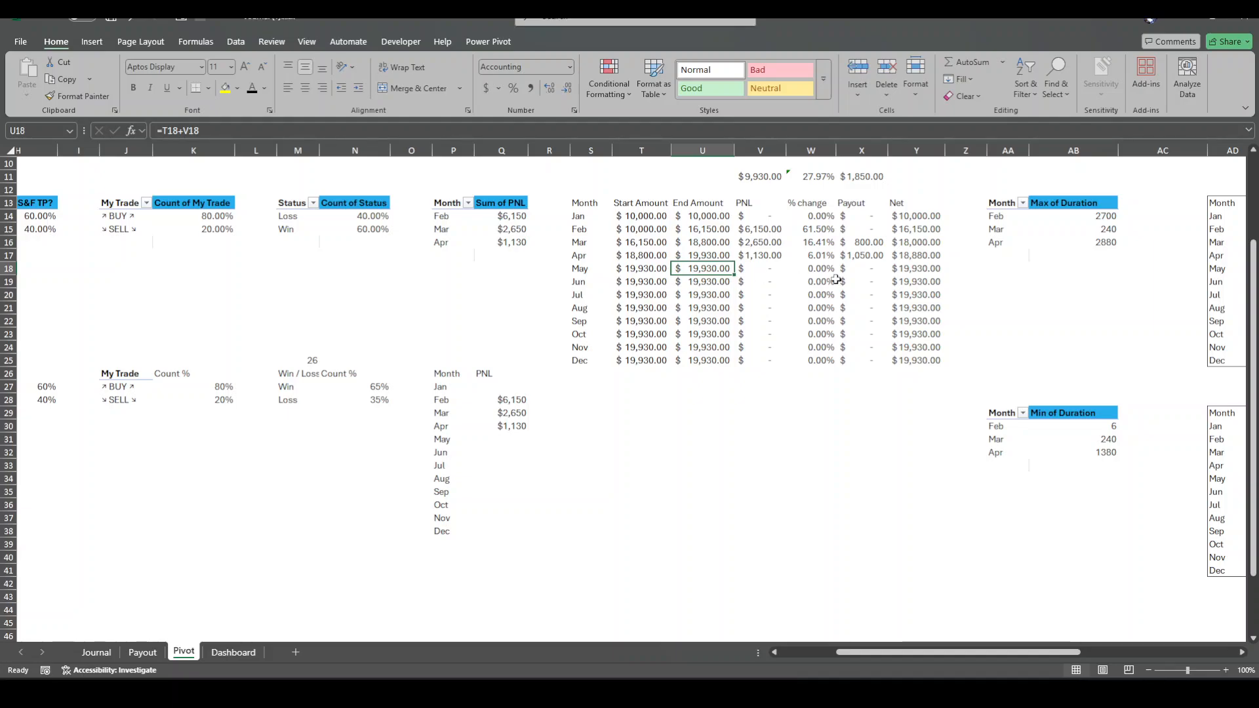
{"action": "left_click_drag", "start_coordinate": [917, 216], "coordinate": [916, 346]}
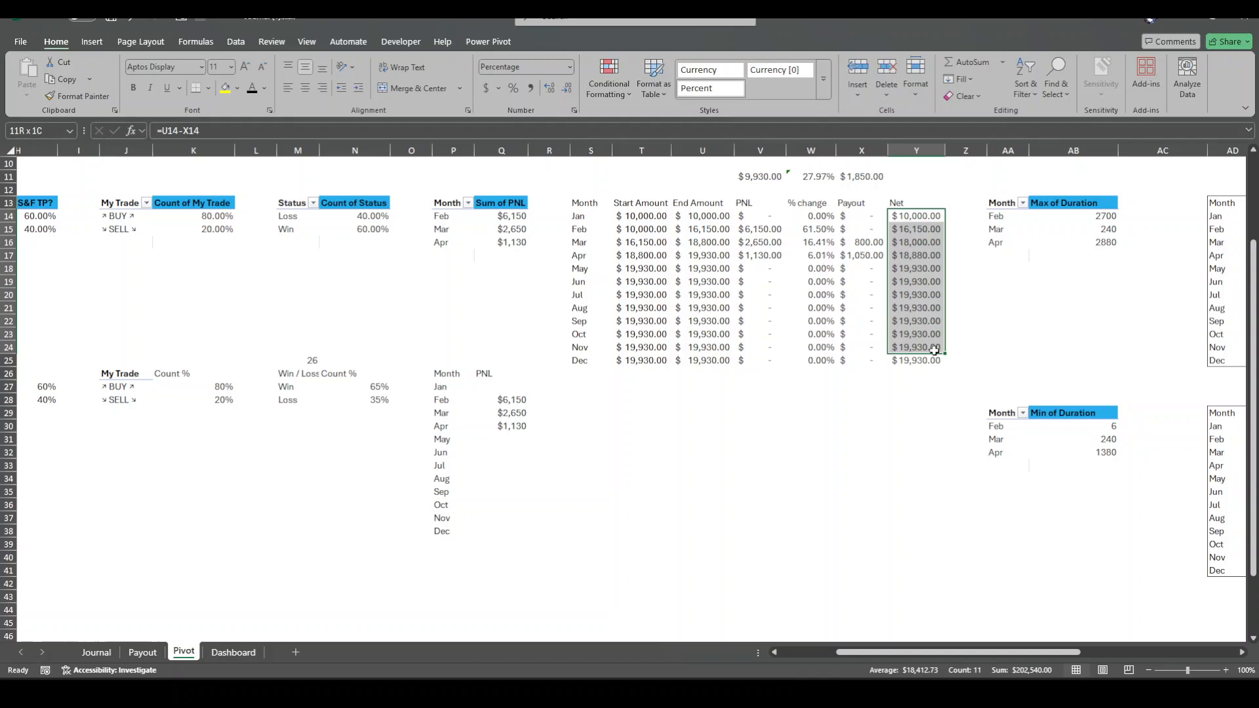
{"action": "left_click", "coordinate": [233, 653]}
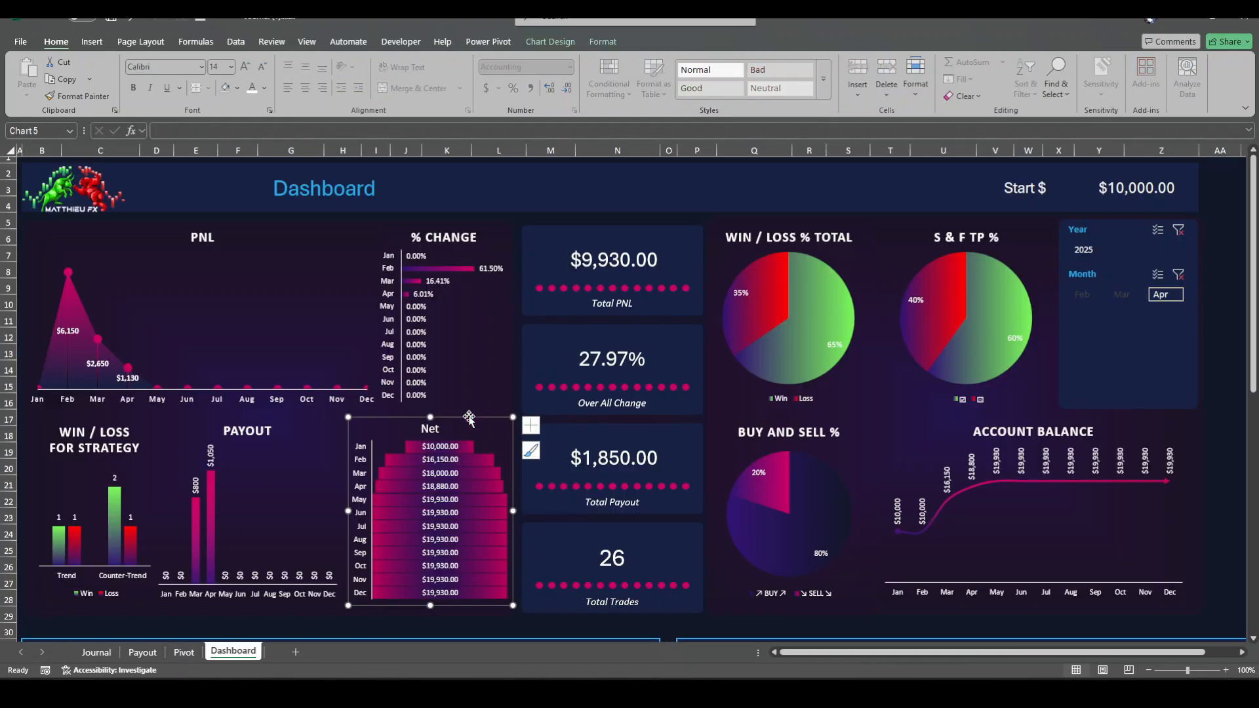
Look over the whole Dashboard down to the duration tables, and deselect the Net chart
{"action": "scroll", "coordinate": [469, 420], "scroll_direction": "down", "scroll_amount": 4}
{"action": "scroll", "coordinate": [469, 419], "scroll_direction": "down", "scroll_amount": 5}
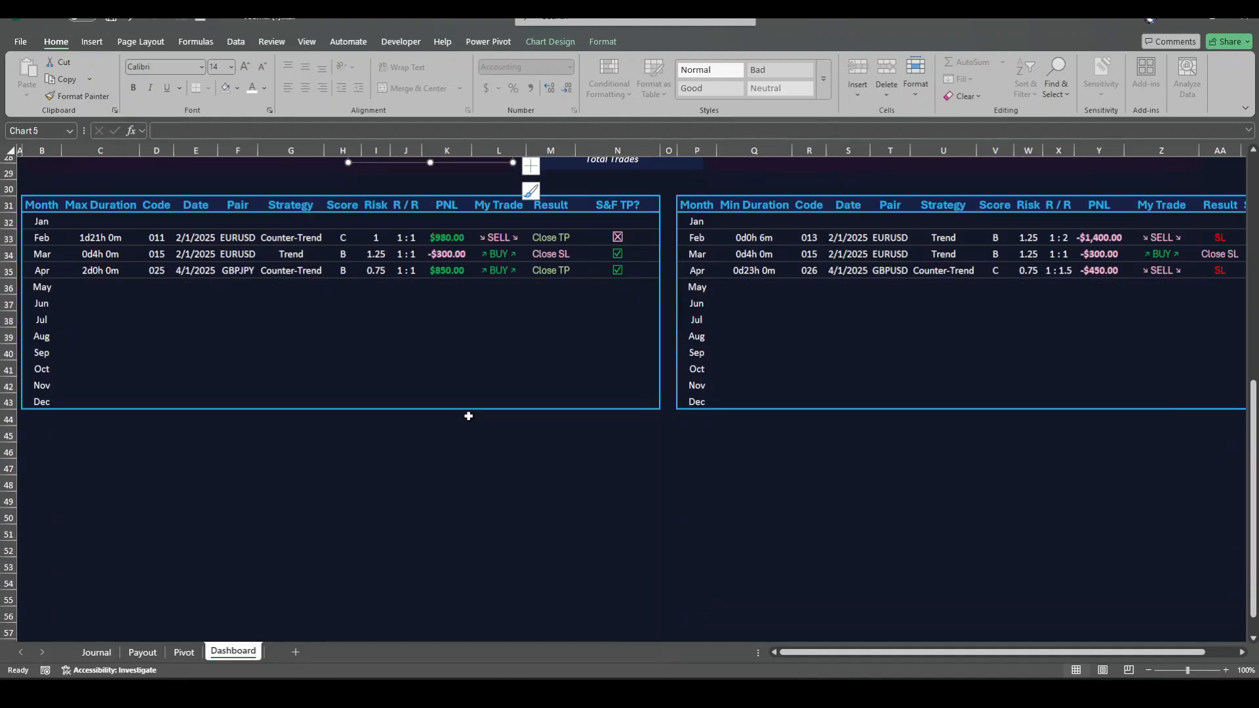
{"action": "scroll", "coordinate": [469, 416], "scroll_direction": "up", "scroll_amount": 9}
{"action": "left_click", "coordinate": [1218, 514]}
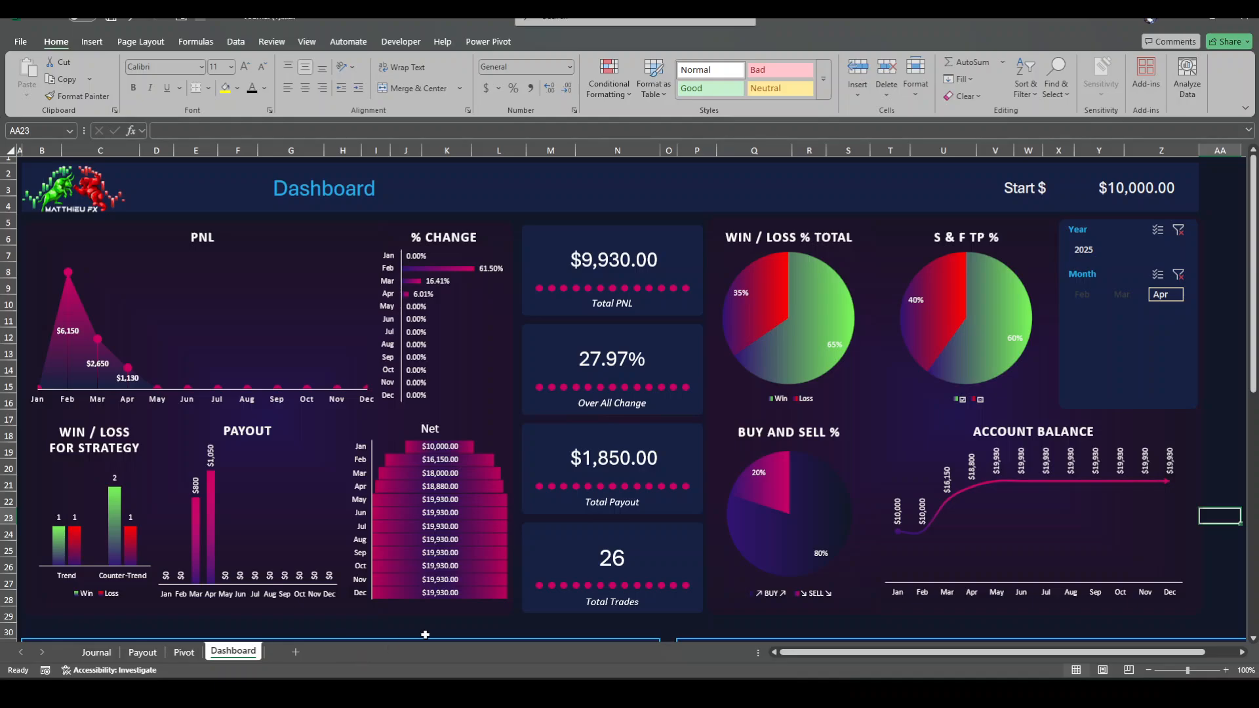
{"action": "left_click", "coordinate": [185, 652]}
{"action": "right_click", "coordinate": [191, 652]}
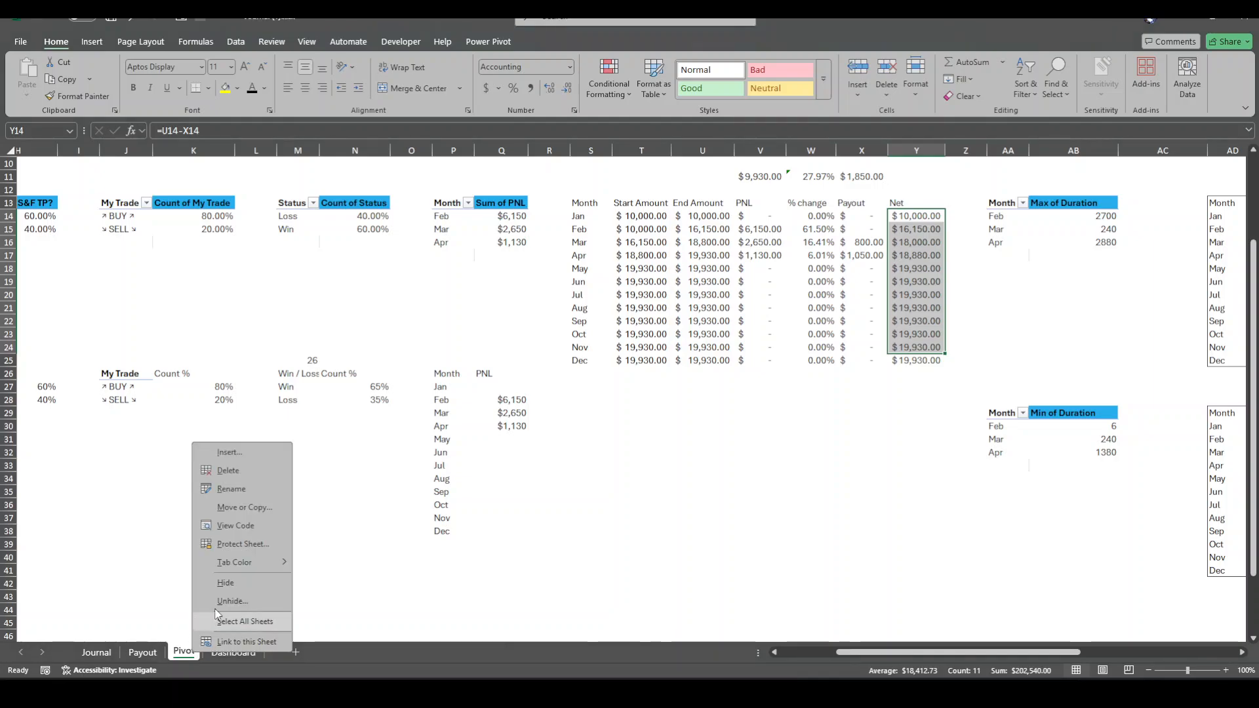
{"action": "left_click", "coordinate": [230, 601]}
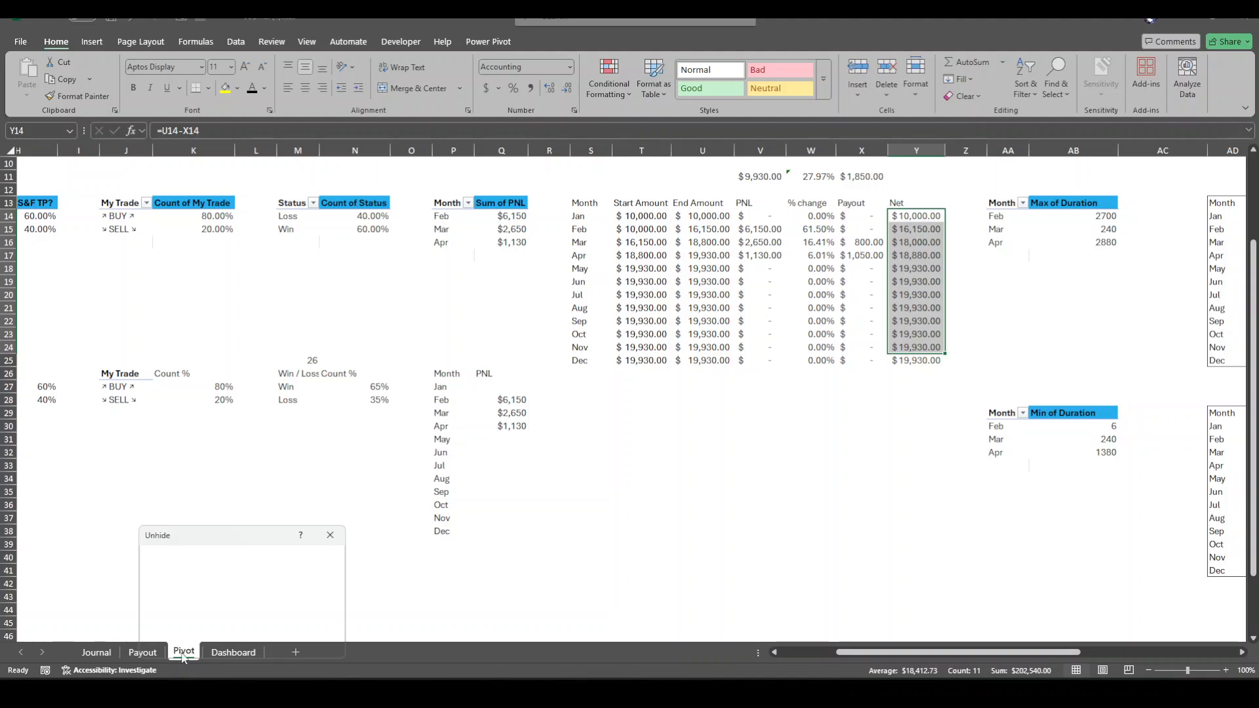
{"action": "left_click", "coordinate": [343, 452]}
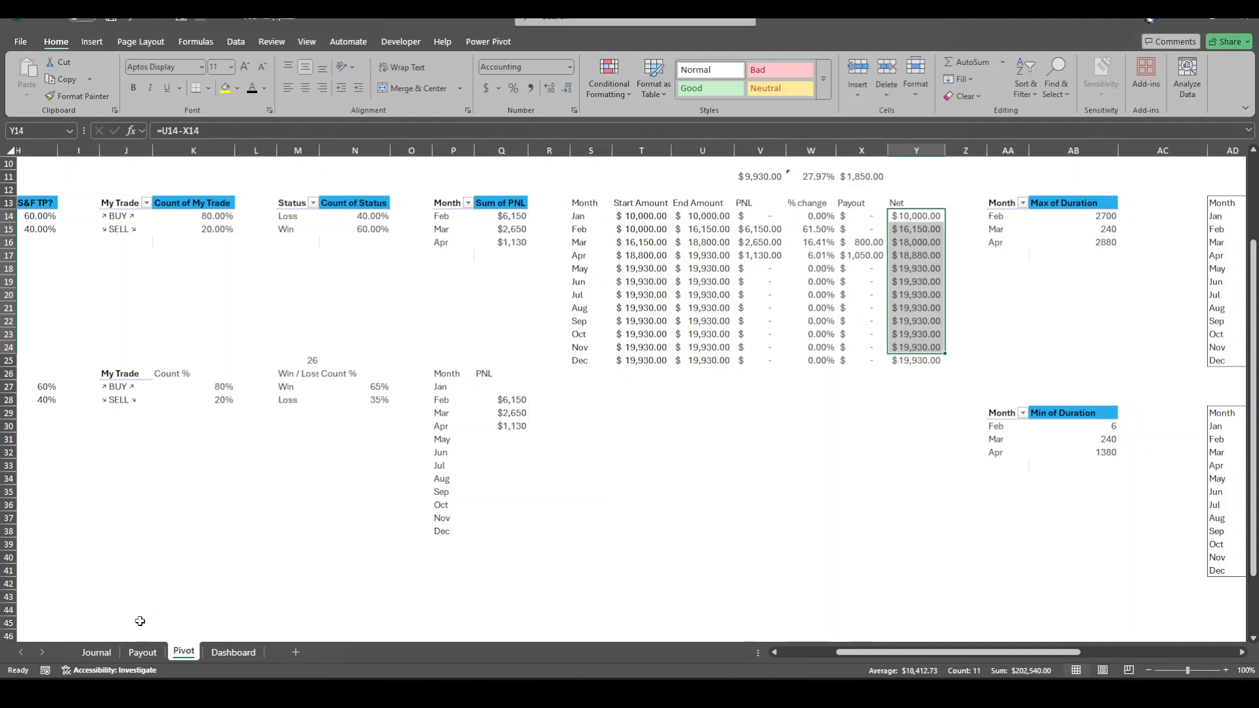
Hide the Pivot sheet, and restore it by choosing Pivot among the hidden sheets to unhide
{"action": "right_click", "coordinate": [192, 650]}
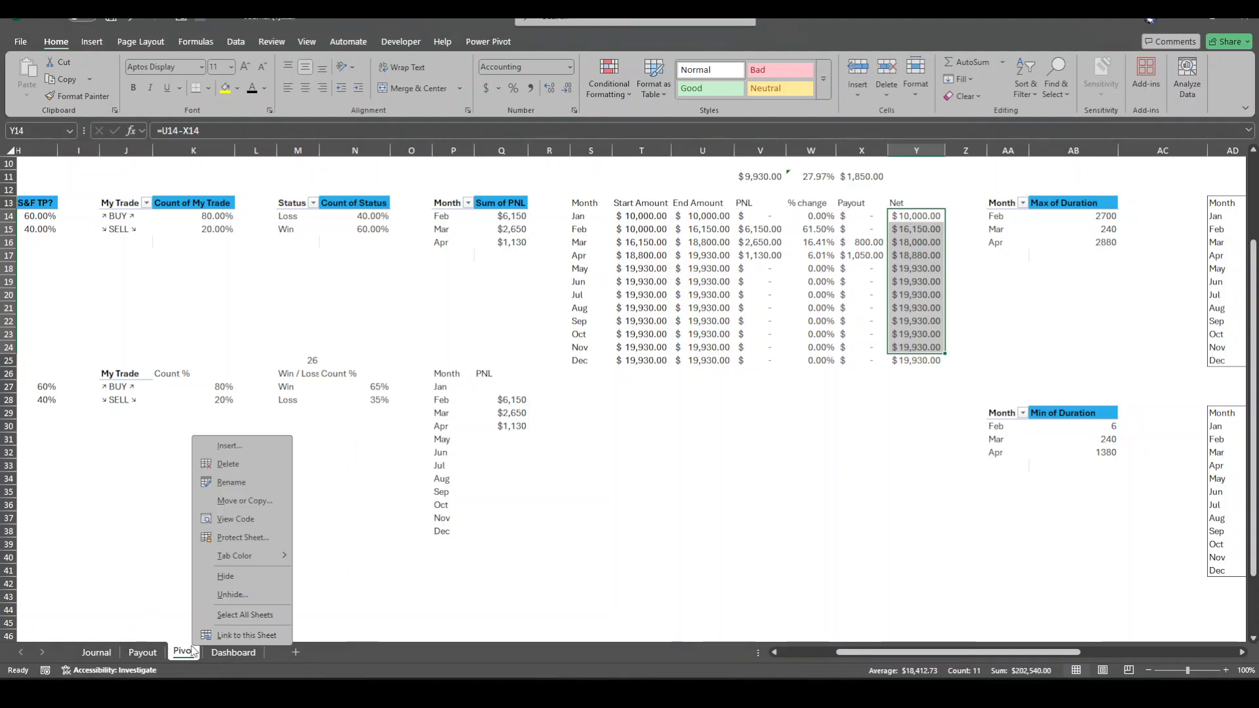
{"action": "left_click", "coordinate": [239, 581]}
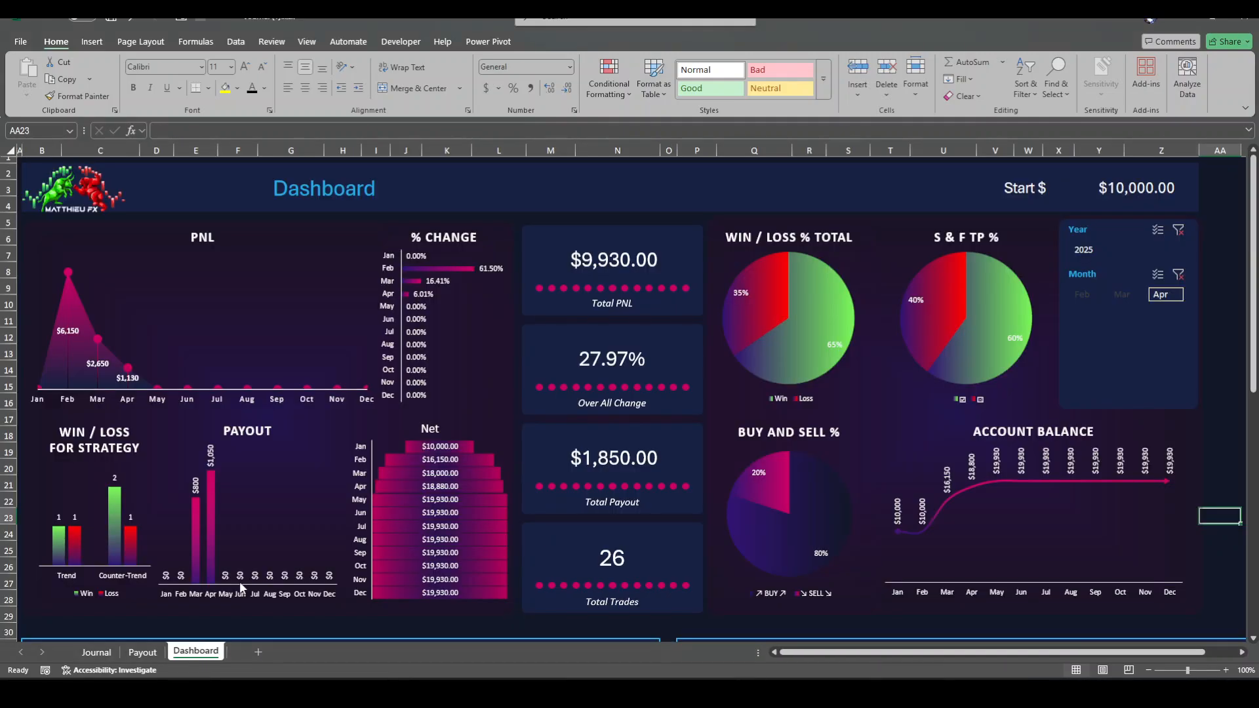
{"action": "left_click", "coordinate": [20, 43]}
{"action": "key", "text": "Escape"}
{"action": "right_click", "coordinate": [196, 650]}
{"action": "left_click", "coordinate": [234, 614]}
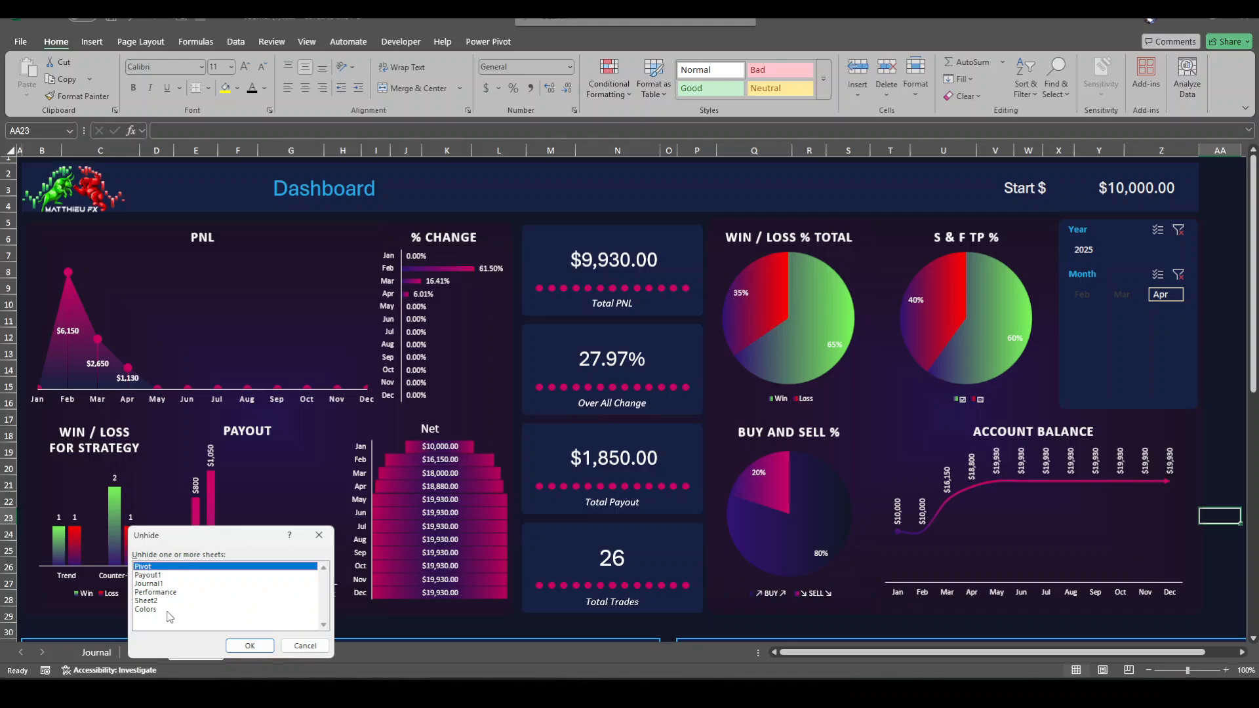
{"action": "left_click", "coordinate": [249, 645]}
Hide the Pivot sheet again and look over the Dashboard
{"action": "left_click", "coordinate": [184, 654]}
{"action": "right_click", "coordinate": [184, 659]}
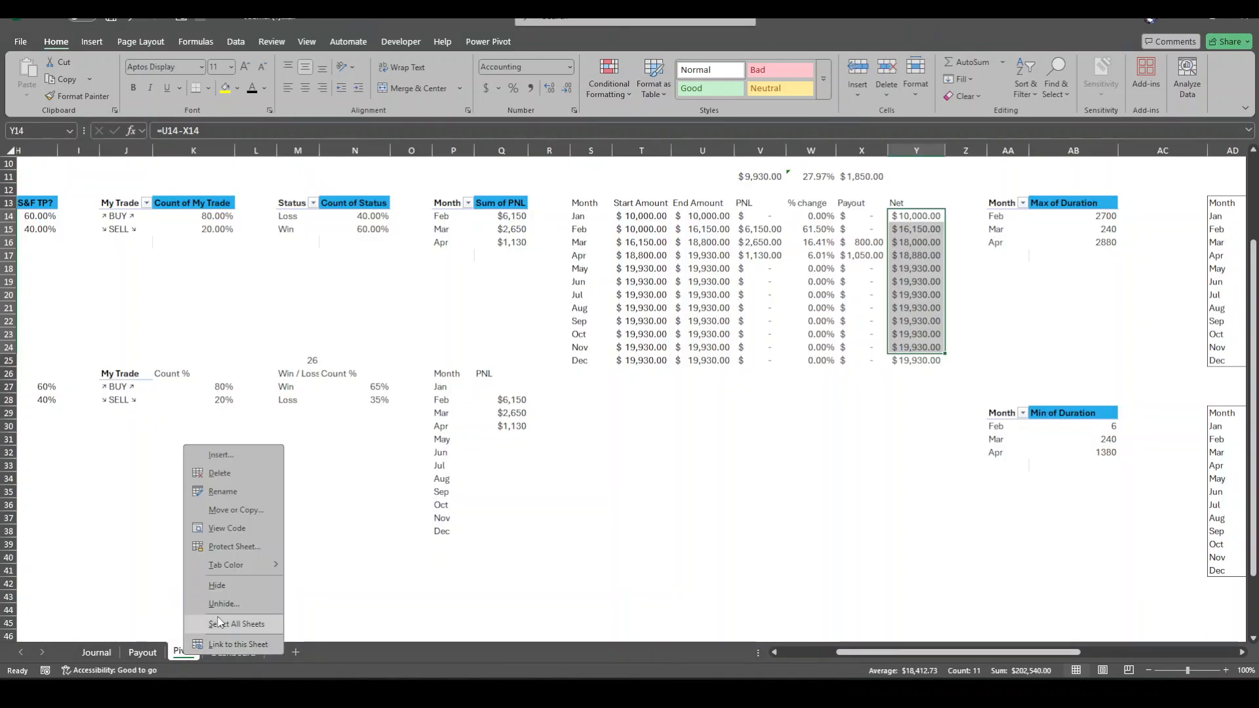
{"action": "left_click", "coordinate": [232, 594]}
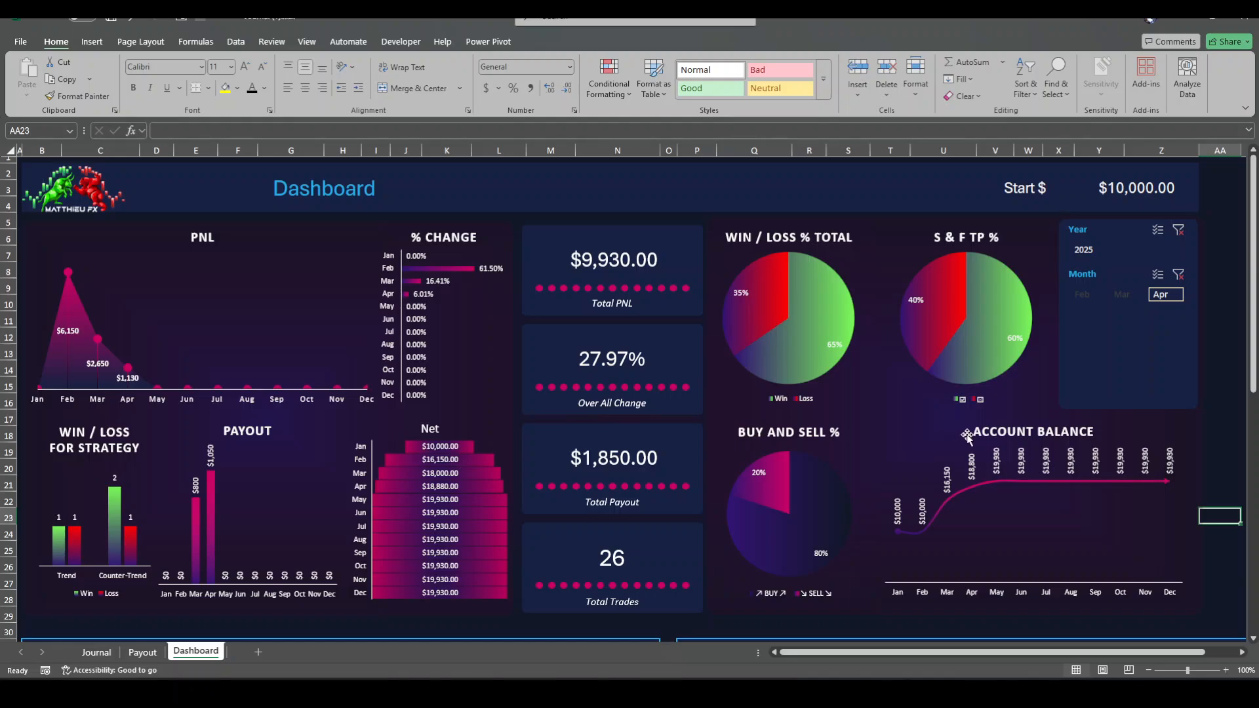
{"action": "scroll", "coordinate": [968, 438], "scroll_direction": "down", "scroll_amount": 7}
{"action": "scroll", "coordinate": [968, 438], "scroll_direction": "up", "scroll_amount": 7}
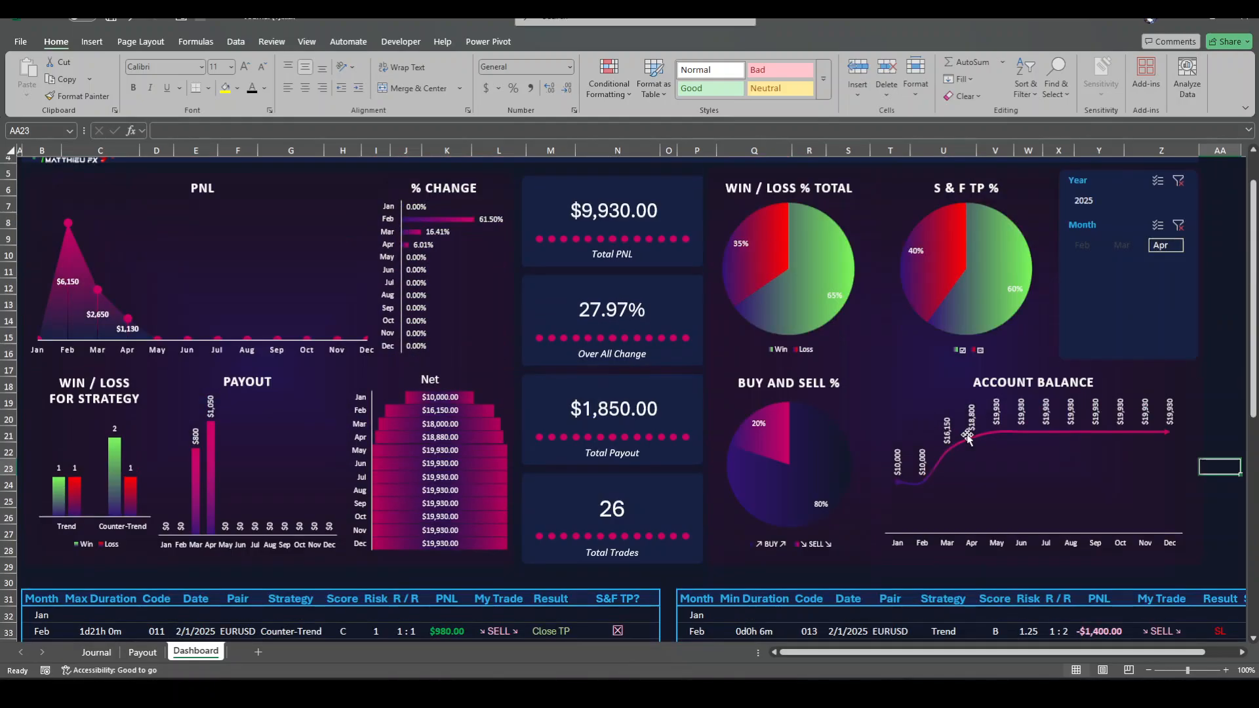